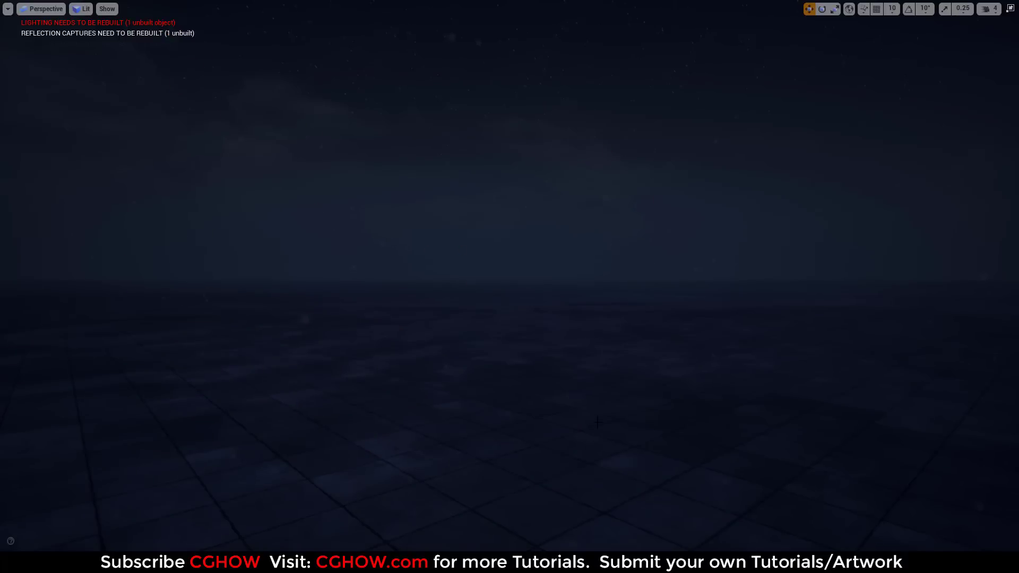
Exit immersive fullscreen with F11 so the full editor shows the lava wolf effect playing.
key("F11")
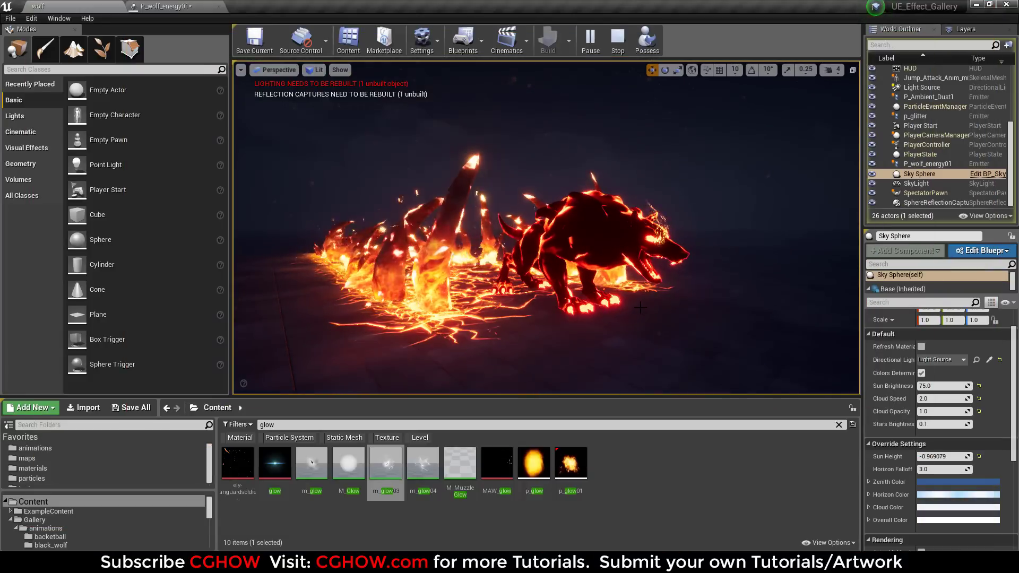
Stop the playing level and restart the P_wolf_energy01 particle system preview.
key("Escape")
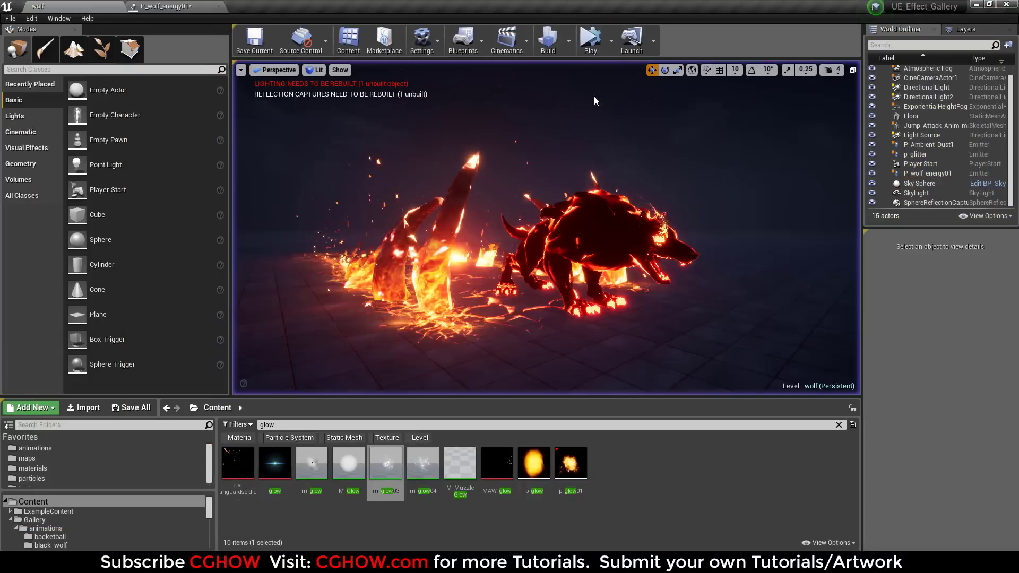
left_click(166, 6)
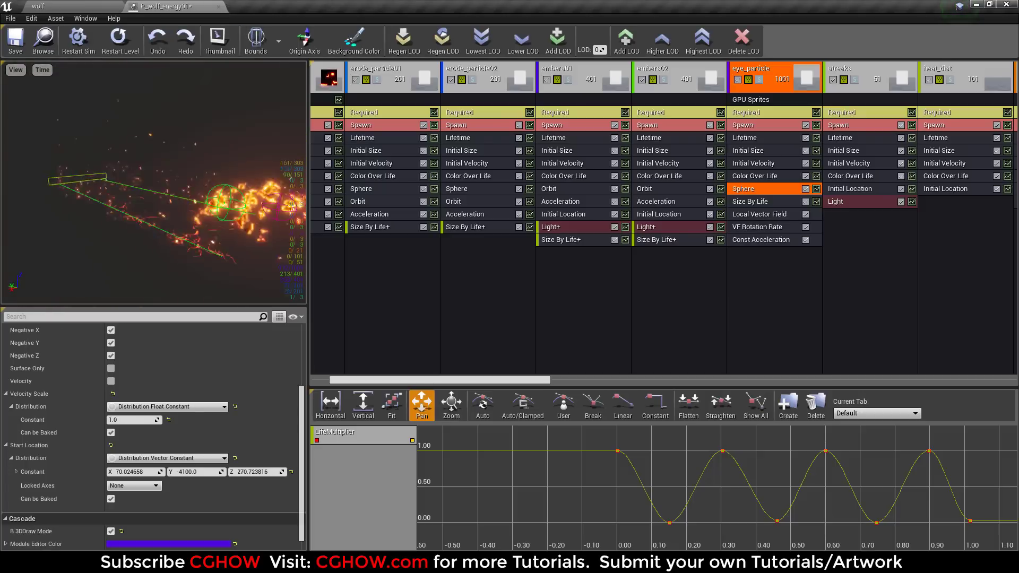
left_click(115, 34)
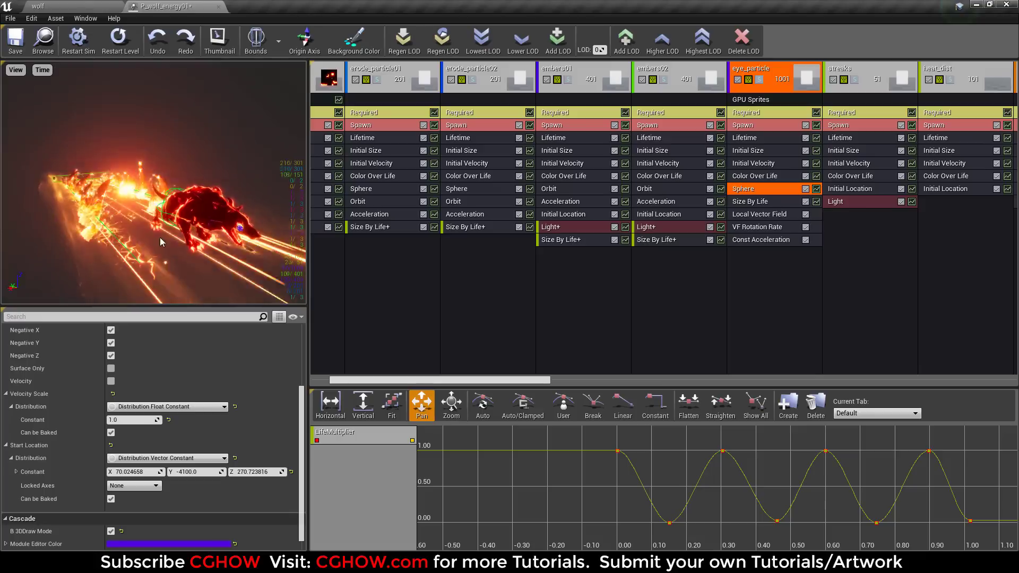
Solo the wolf emitter so only it plays in the Cascade preview.
left_click_drag(132, 80, 199, 352)
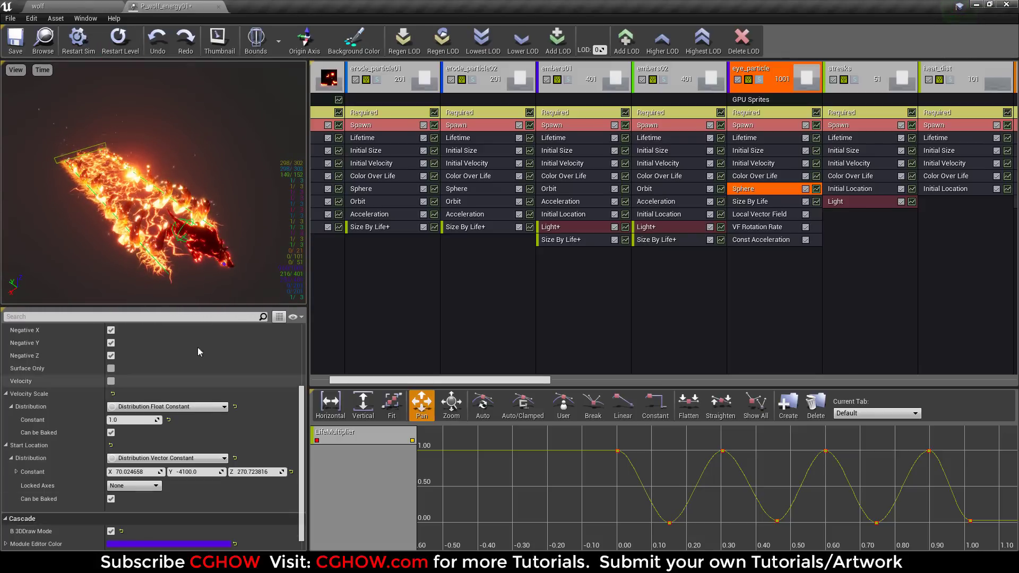
left_click(132, 38)
left_click_drag(141, 106, 130, 170)
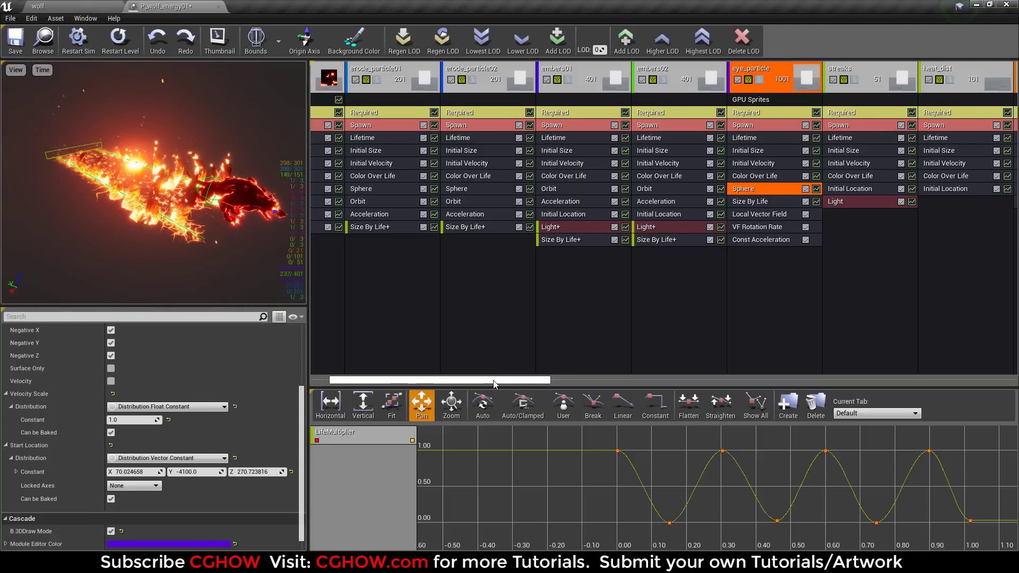
left_click_drag(493, 383, 475, 382)
left_click(342, 79)
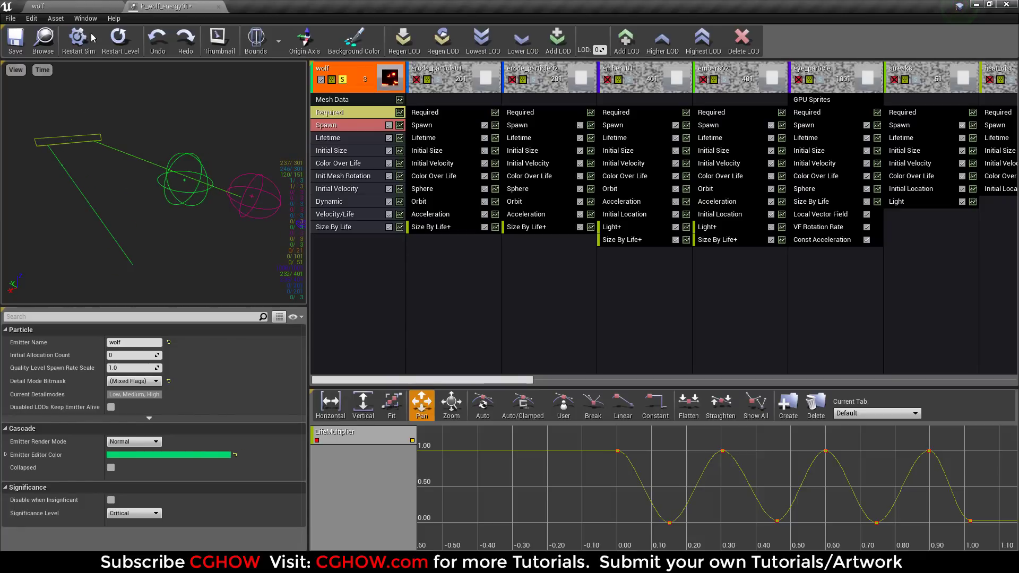
Inspect the wolf emitter's Mesh Data and open the wolf mesh to view it.
left_click(121, 38)
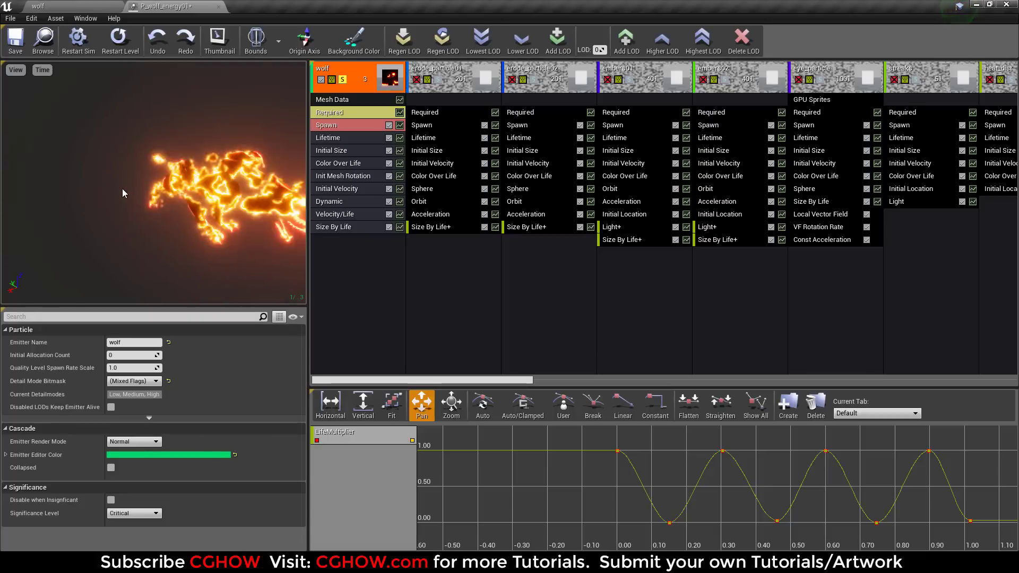
left_click(334, 101)
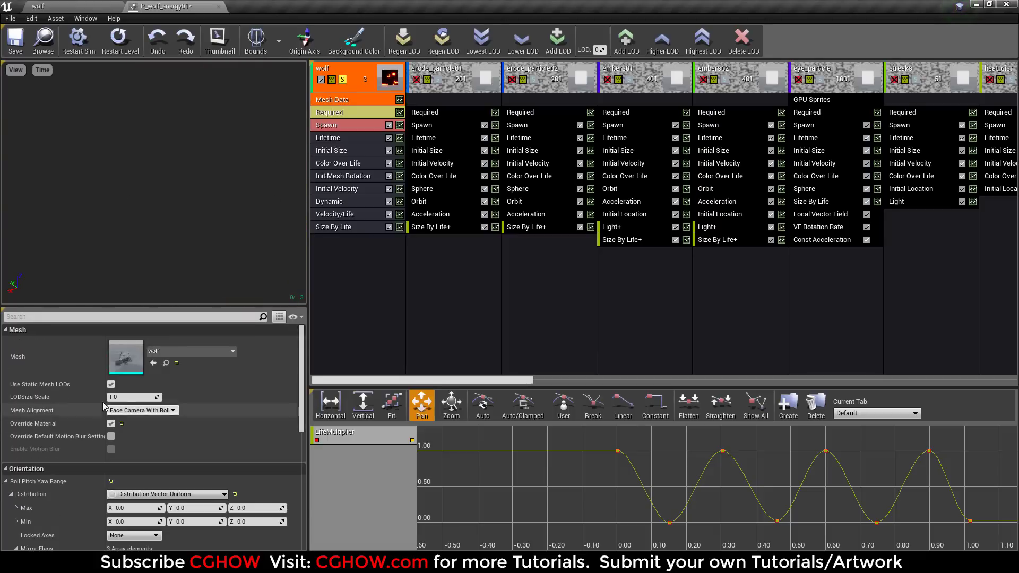
double_click(122, 352)
left_click_drag(307, 341, 307, 341)
scroll(308, 341, "up", 5)
left_click_drag(329, 137, 295, 134)
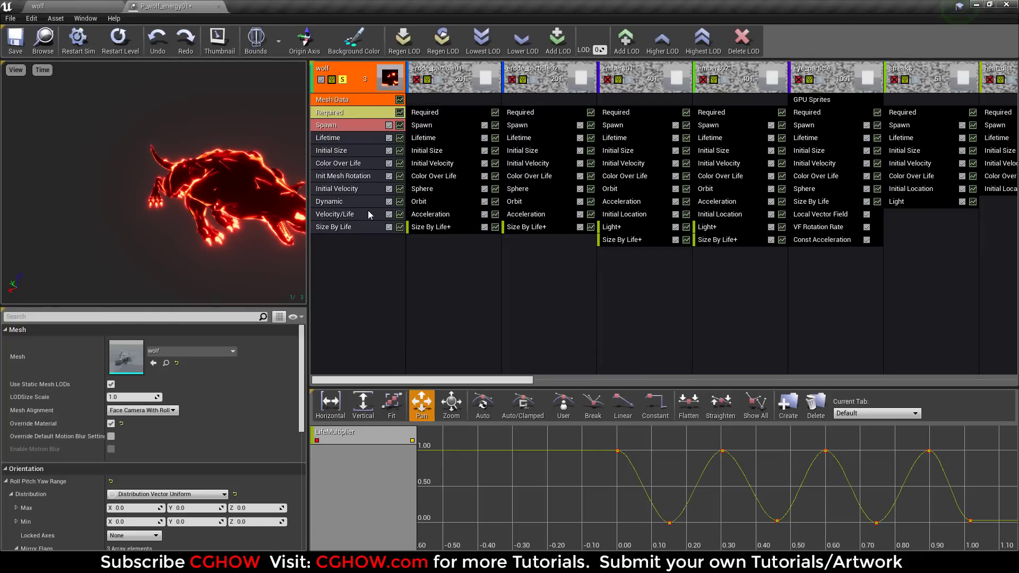
Review the wolf emitter's Initial Velocity and Velocity/Life settings while replaying the preview.
left_click(336, 189)
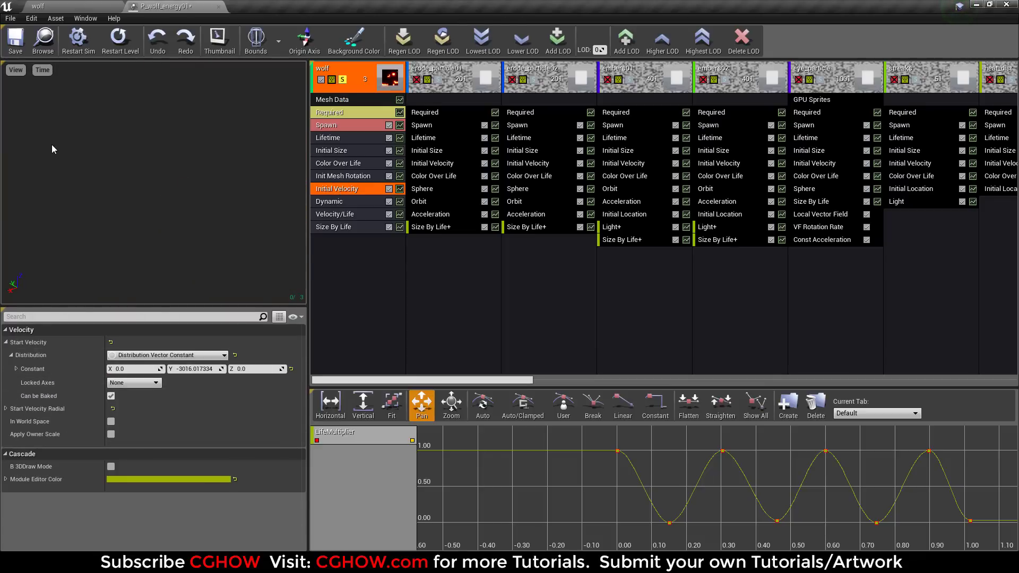
left_click(118, 47)
left_click(334, 214)
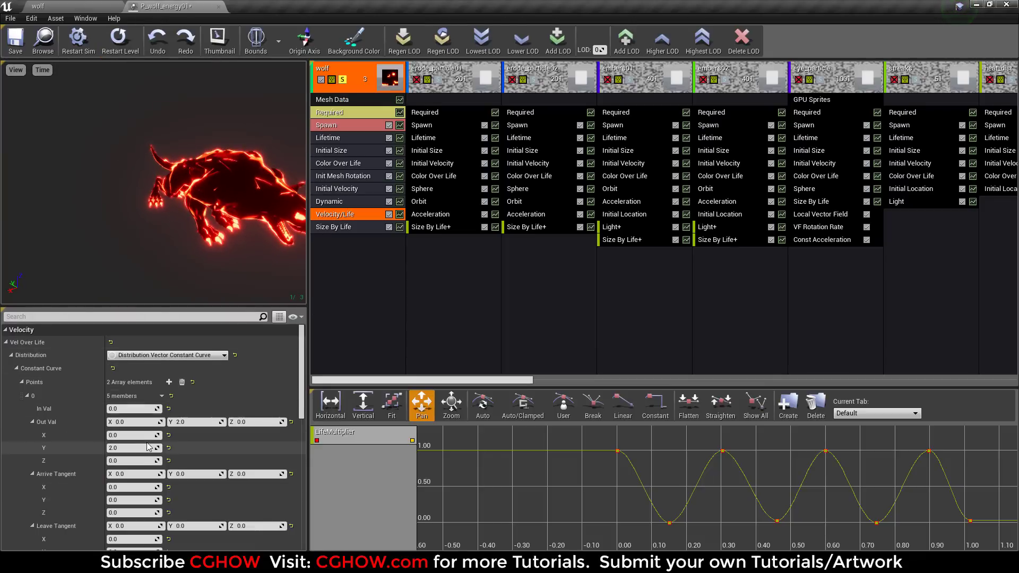
scroll(159, 441, "down", 1)
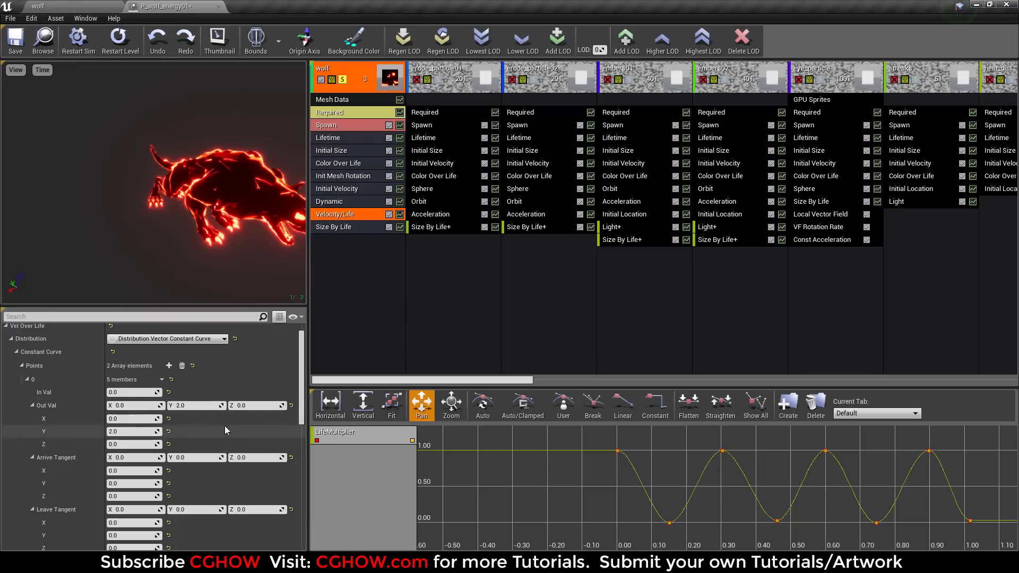
scroll(143, 456, "down", 5)
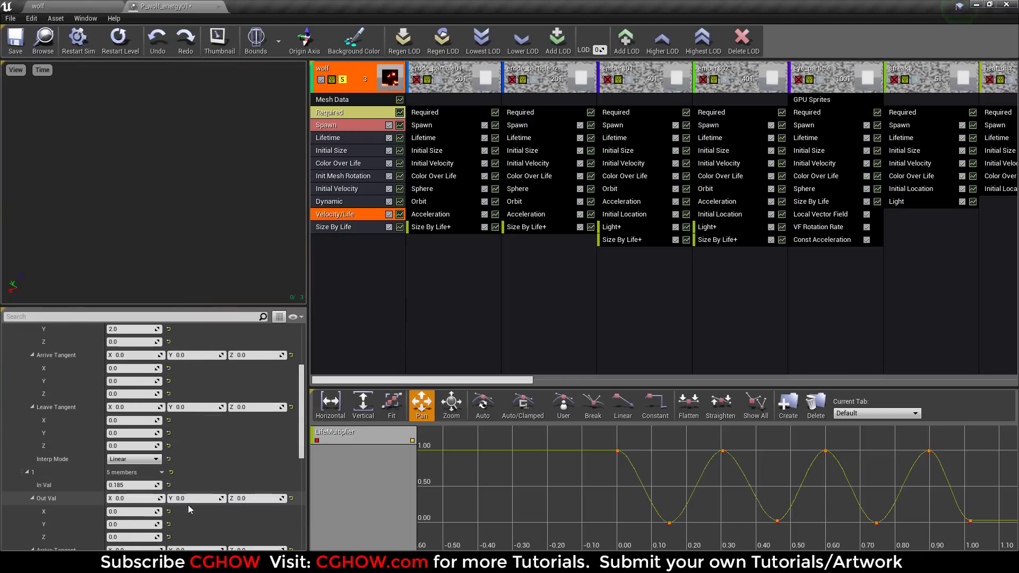
left_click(121, 57)
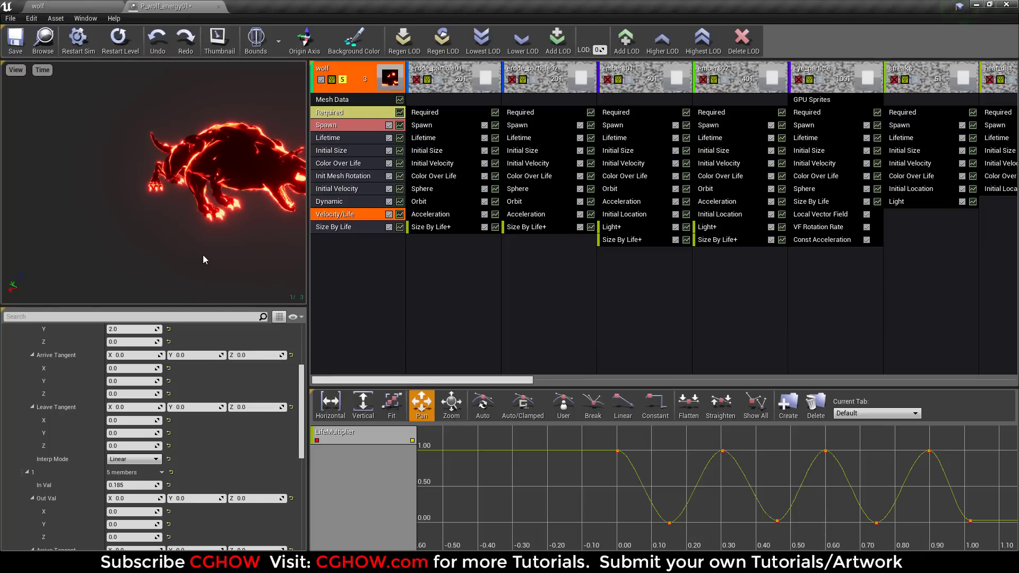
Check the erode dynamic parameter curve (1.2 down to 0) and the wolf_mat material.
left_click(330, 202)
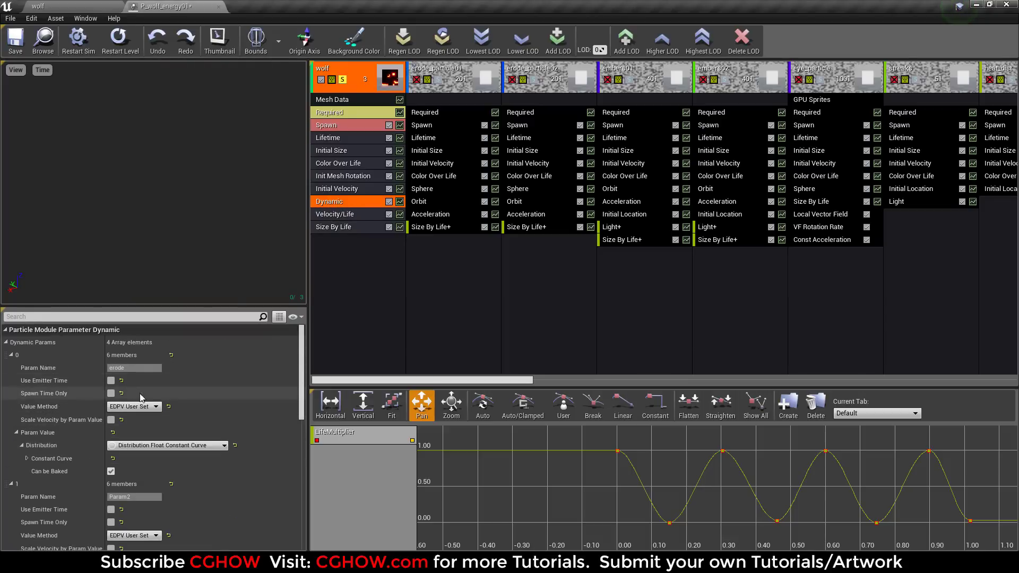
left_click(28, 459)
scroll(132, 457, "down", 2)
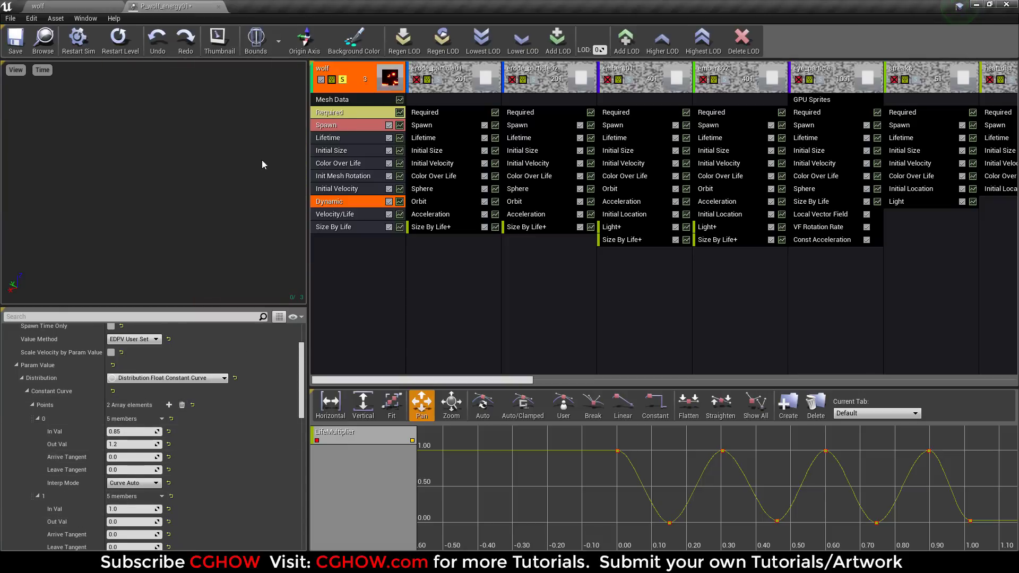
left_click(343, 115)
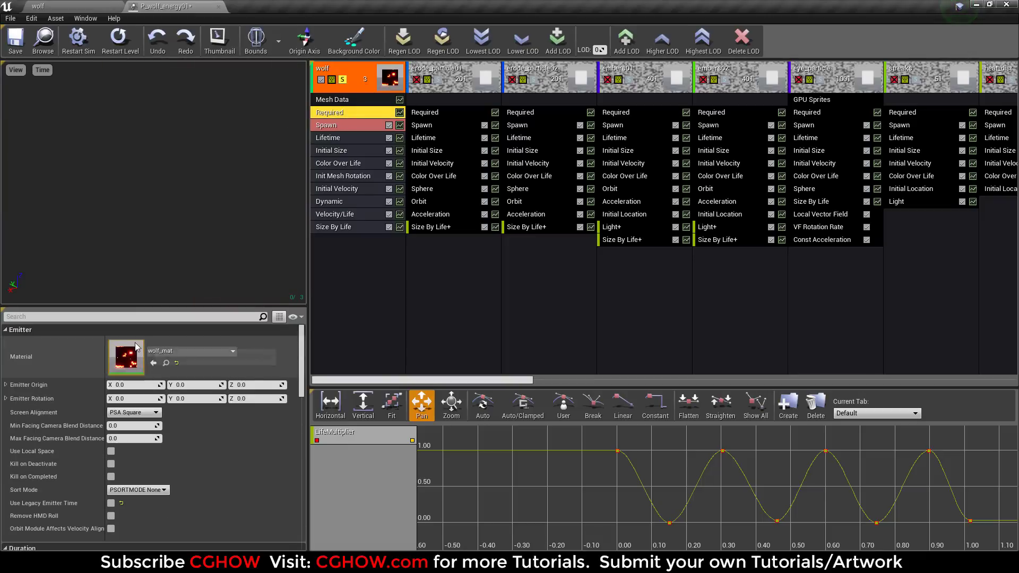
Open the wolf_mat material in the material editor.
double_click(136, 347)
scroll(415, 295, "down", 3)
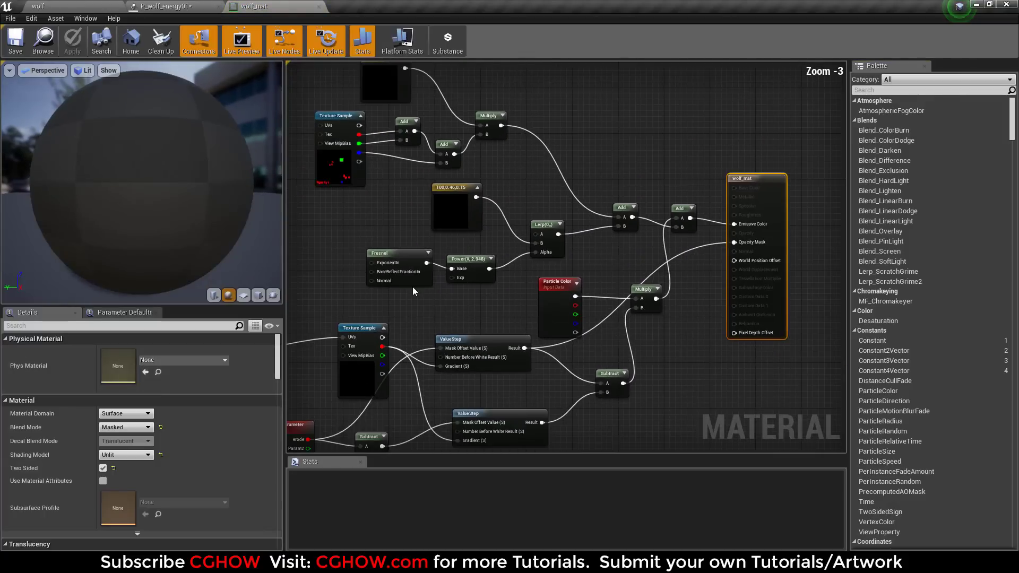
left_click(169, 5)
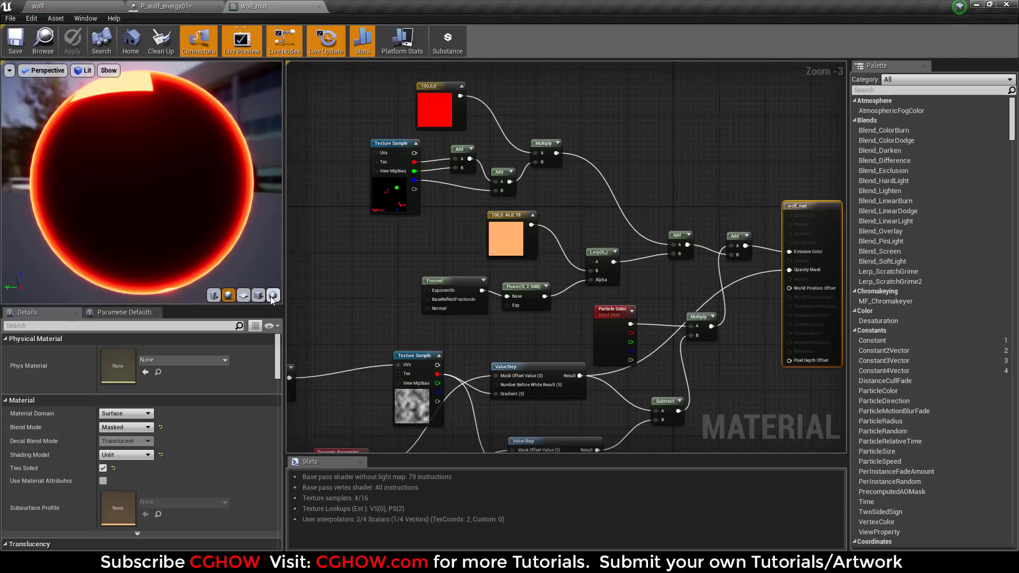
Switch the material preview to the wolf mesh and view the glowing wolf from several angles.
left_click(273, 295)
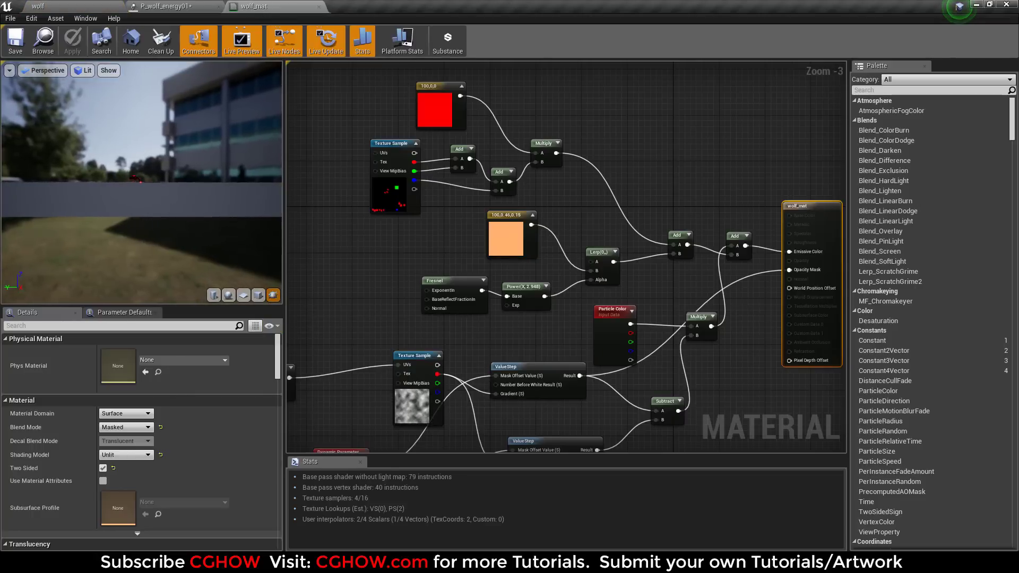
scroll(169, 198, "up", 5)
left_click_drag(169, 199, 131, 208)
scroll(132, 208, "up", 3)
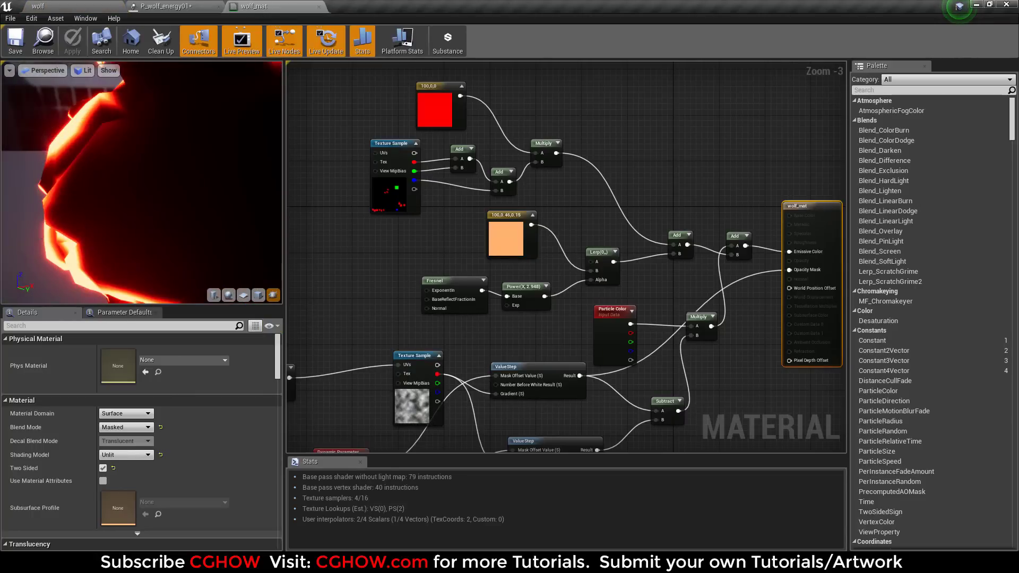
scroll(132, 208, "down", 6)
scroll(391, 260, "up", 1)
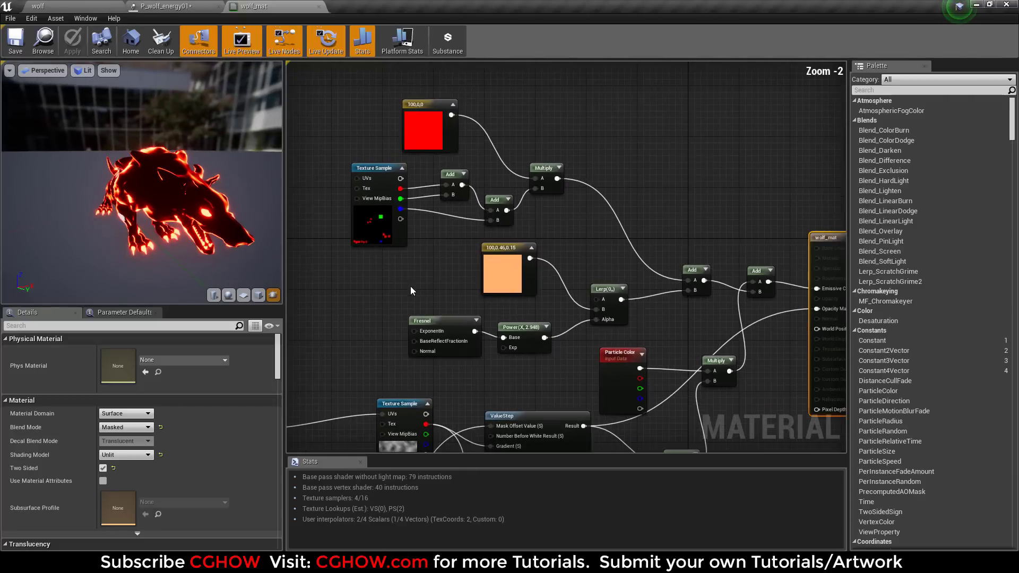
left_click_drag(476, 289, 477, 295)
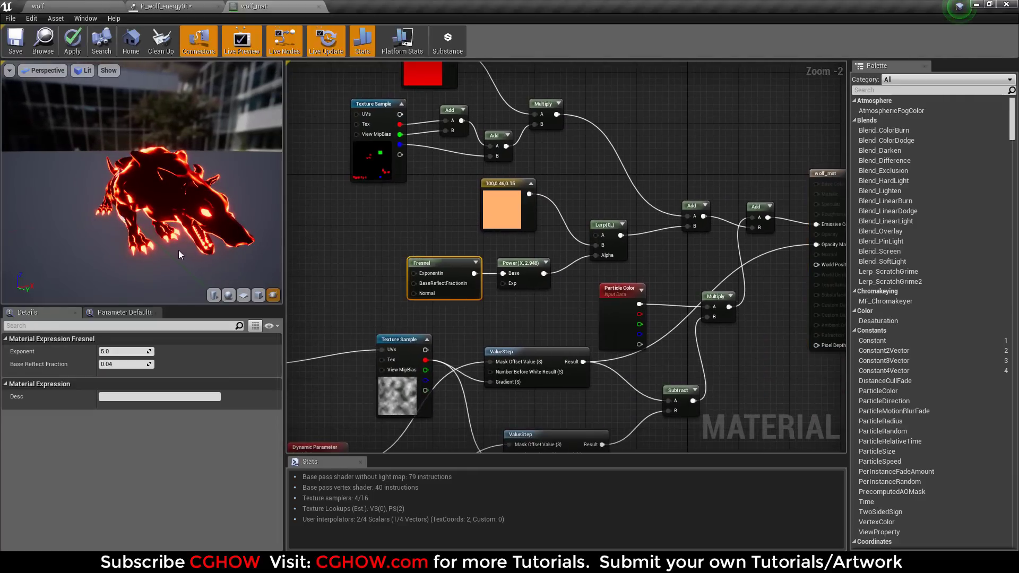
mouse_move(174, 245)
left_mouse_down()
mouse_move(180, 234)
mouse_move(181, 245)
left_mouse_up()
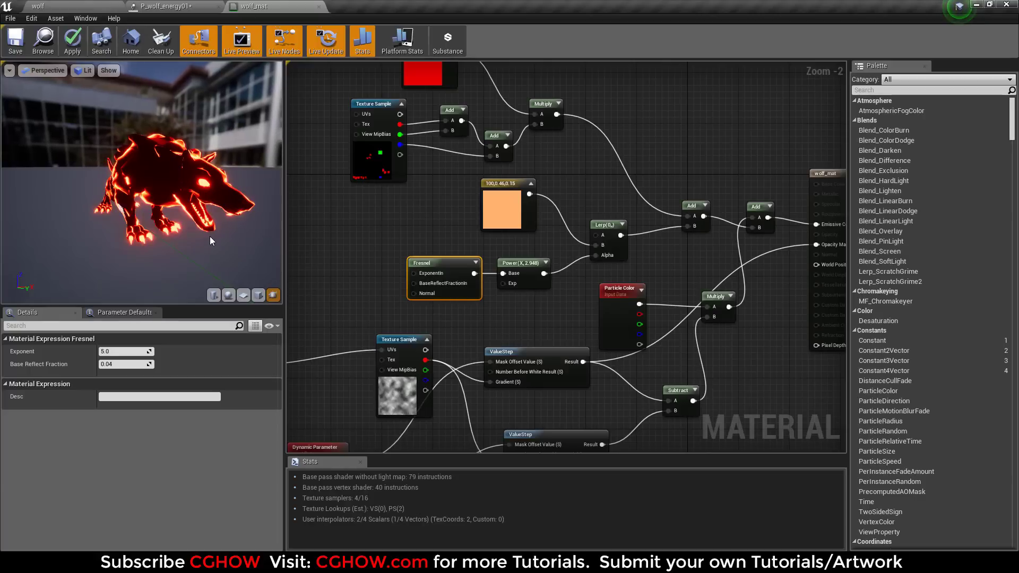
left_click_drag(203, 236, 69, 142)
Pan and zoom the material graph toward the Texture Sample nodes at the top.
right_click_drag(339, 396, 381, 318)
scroll(380, 318, "up", 1)
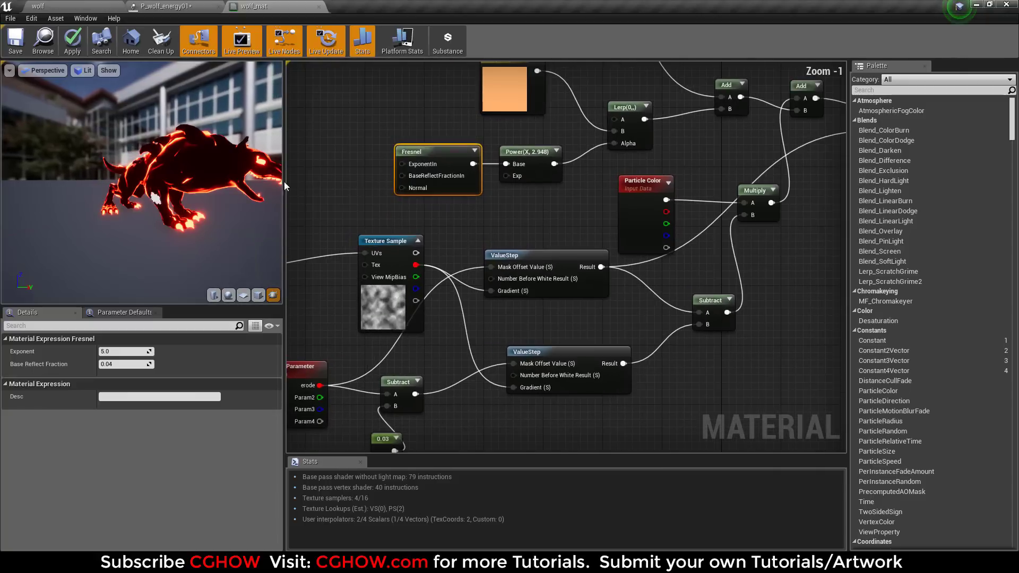
right_click_drag(371, 74, 397, 203)
View the mask_wolf texture from its Texture Sample node, then return to wolf_mat.
left_click(395, 206)
double_click(393, 213)
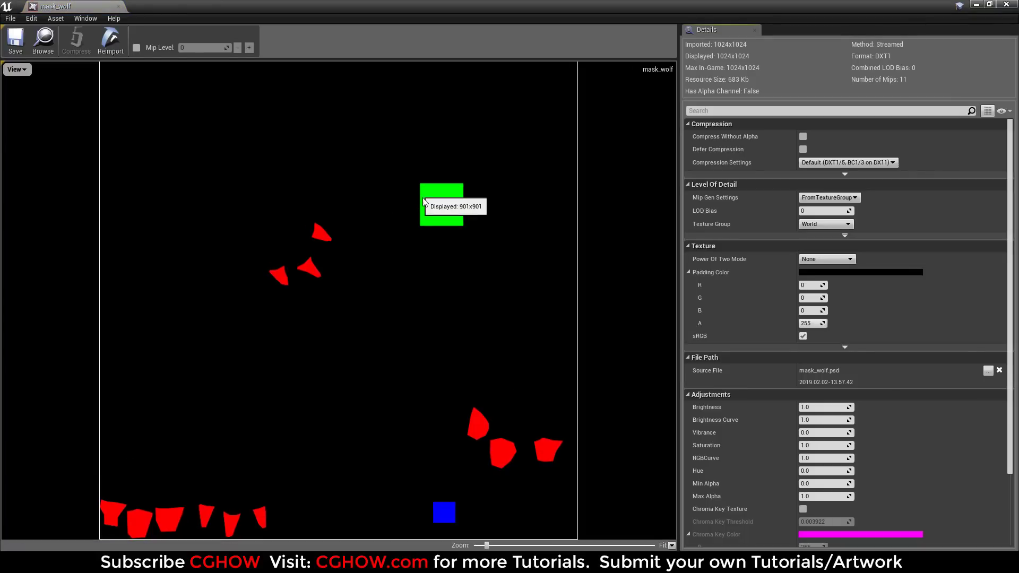
left_click(117, 6)
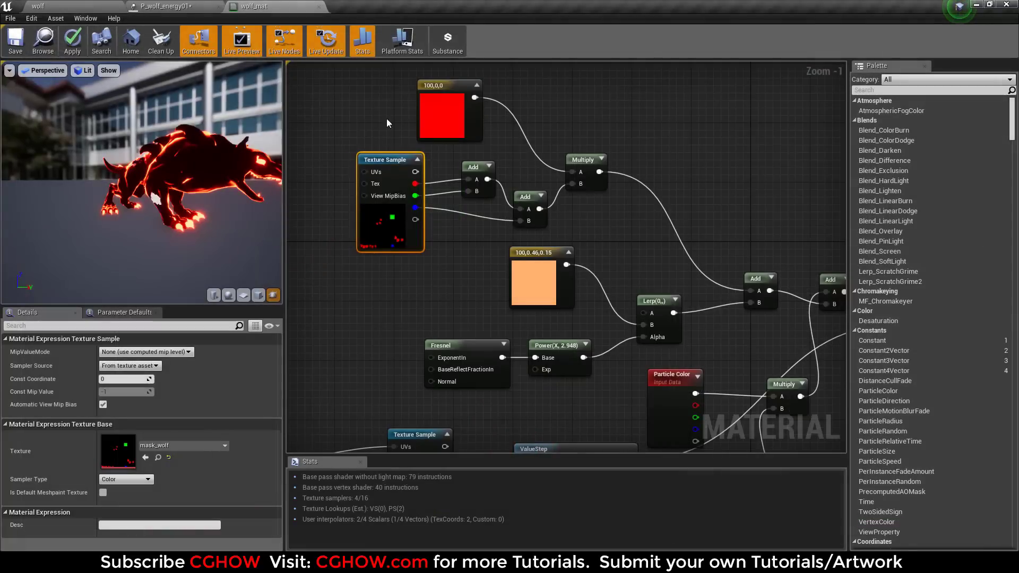
left_click_drag(211, 199, 215, 173)
Inspect the red 100,0,0 constant and noise Texture Sample, repositioning the Panner node.
left_click(442, 112)
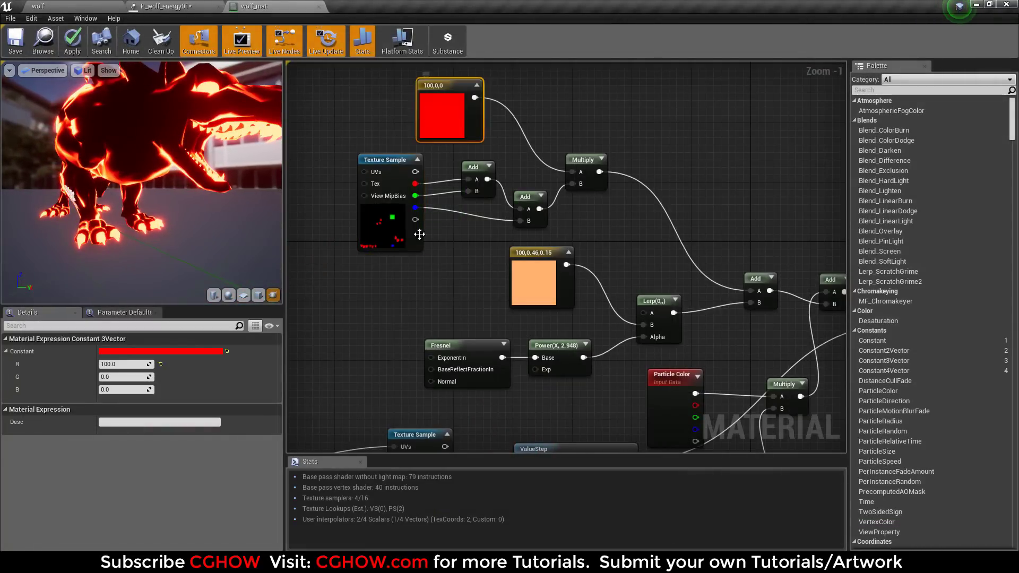
right_click_drag(454, 215, 536, 23)
left_click(485, 316)
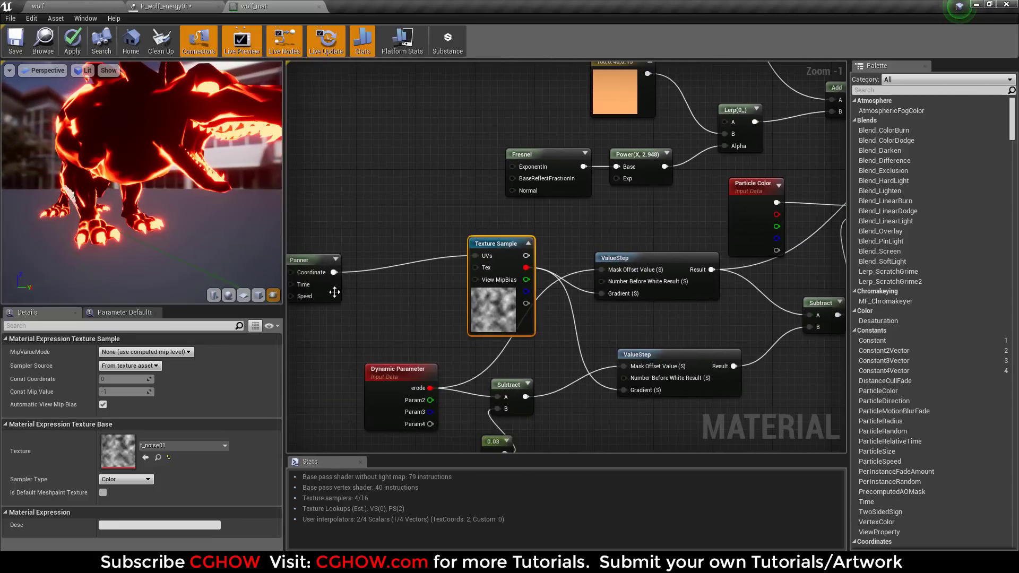
left_click_drag(334, 293, 415, 276)
right_click_drag(444, 286, 316, 268)
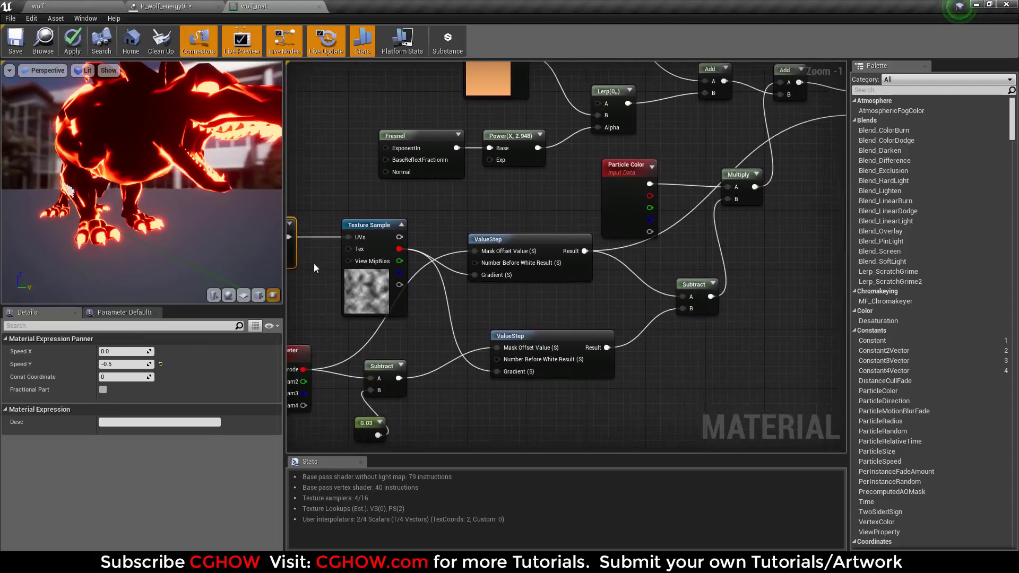
right_click_drag(400, 361, 474, 338)
Lower the erode Dynamic Parameter's default value R to 0.733333.
left_click(334, 353)
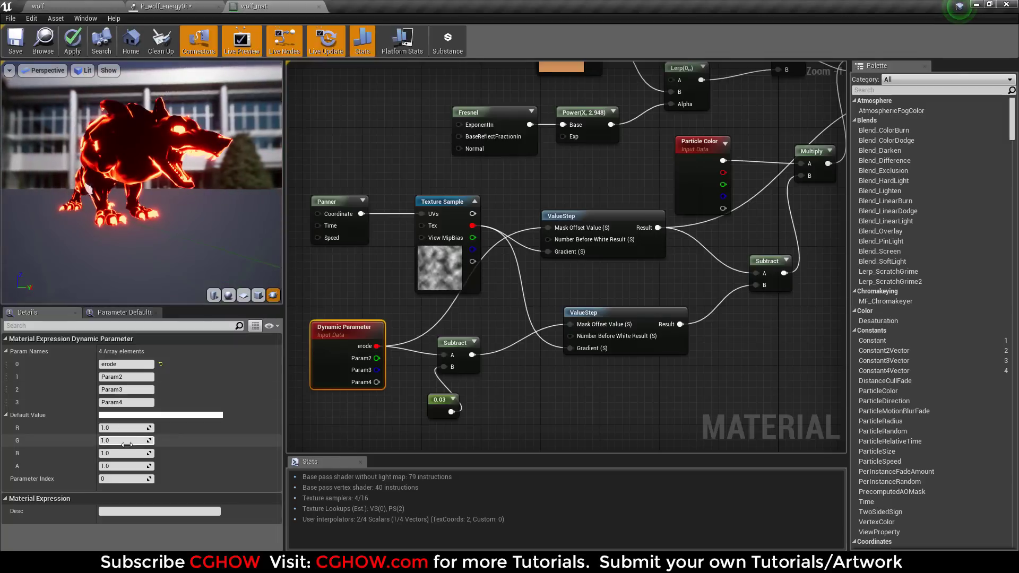
left_click_drag(125, 428, 117, 427)
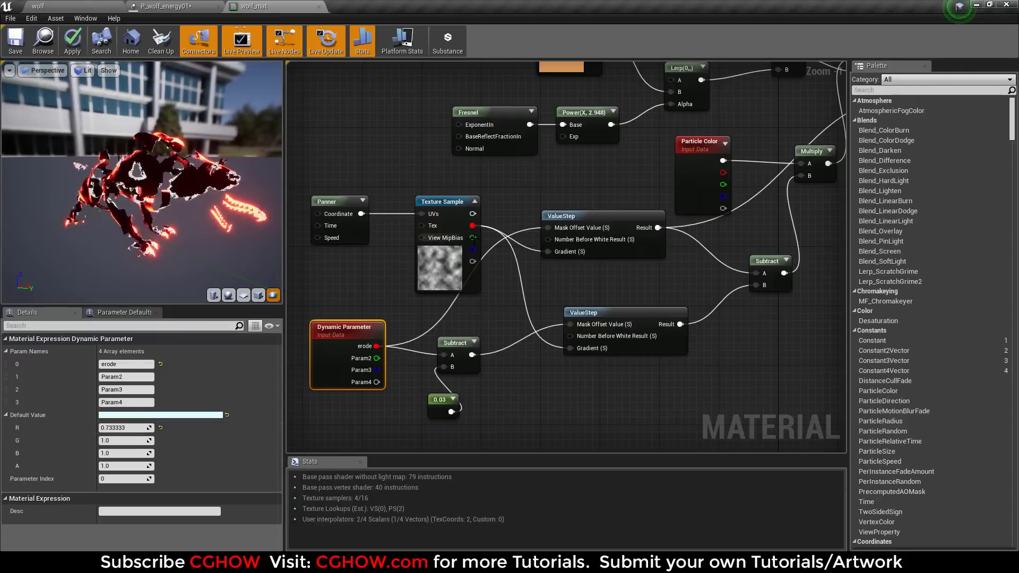
right_click_drag(480, 235, 401, 312)
left_click(591, 247)
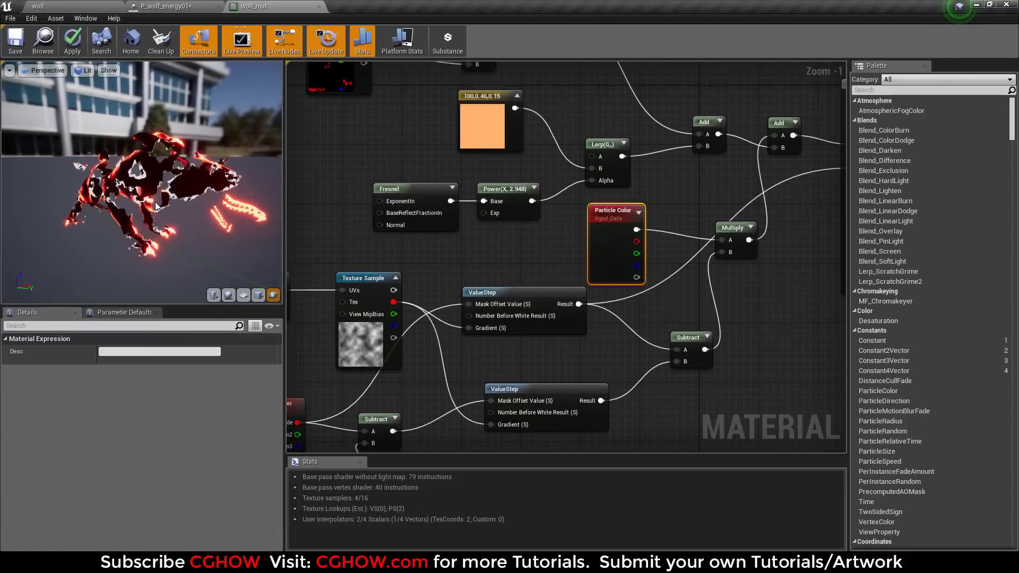
Check the wolf emitter's Color Over Life in P_wolf_energy01, then return to wolf_mat.
left_click(165, 6)
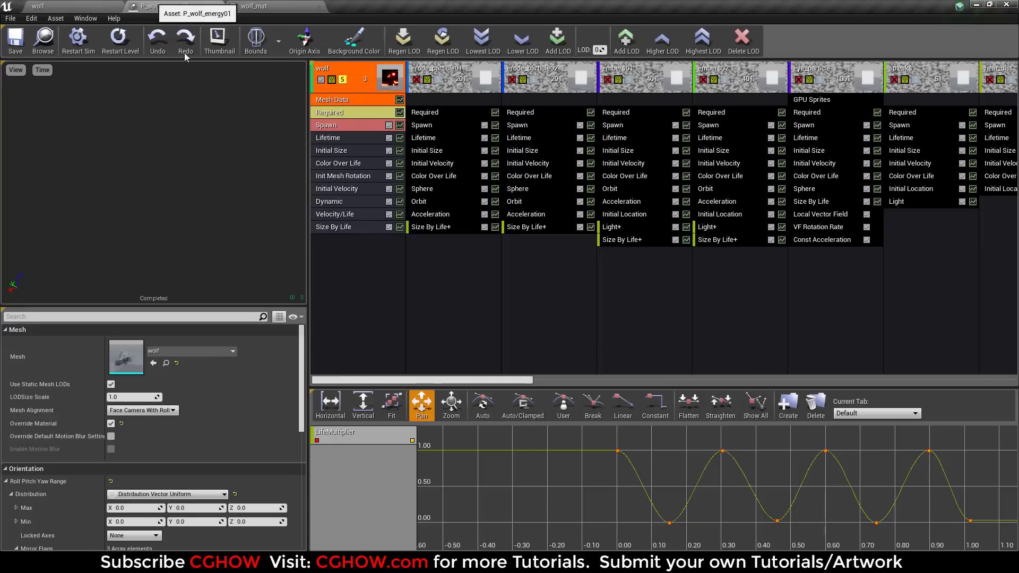
left_click(333, 161)
left_click(274, 5)
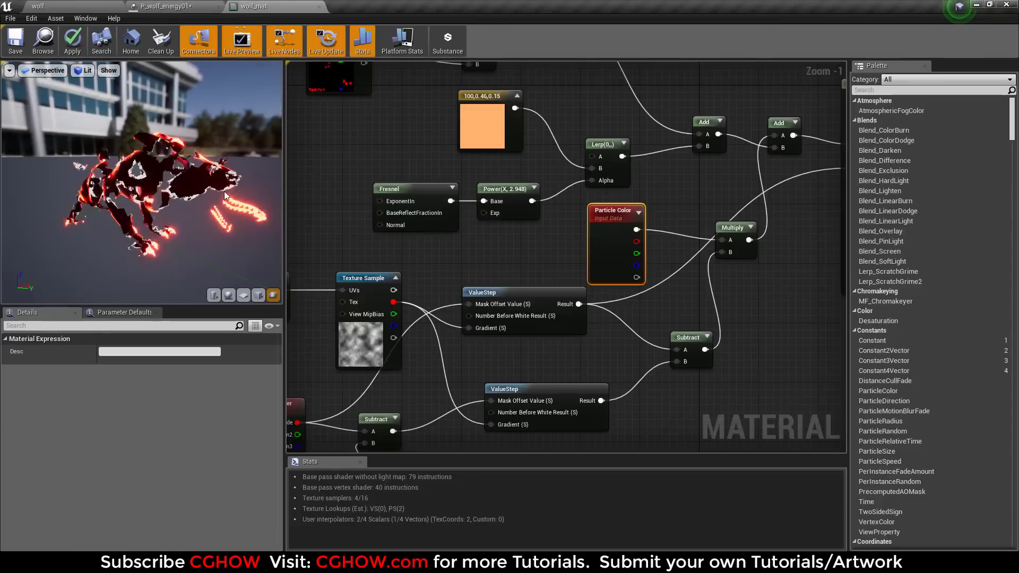
Try erode default values of -0.4, 0 and 0.2 on the Dynamic Parameter.
right_click_drag(325, 408, 340, 404)
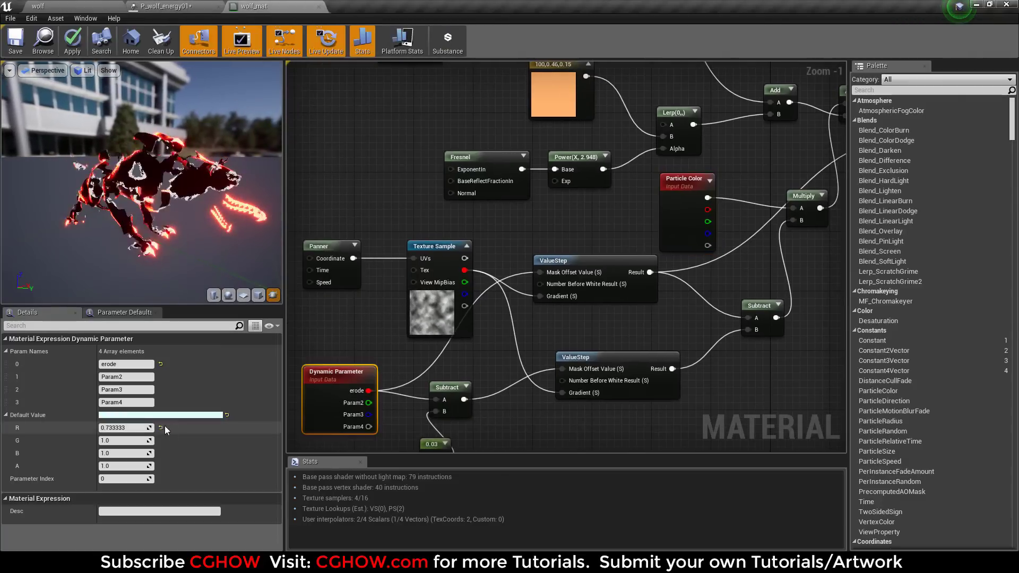
left_click(127, 428)
type("-0.4")
key("Return")
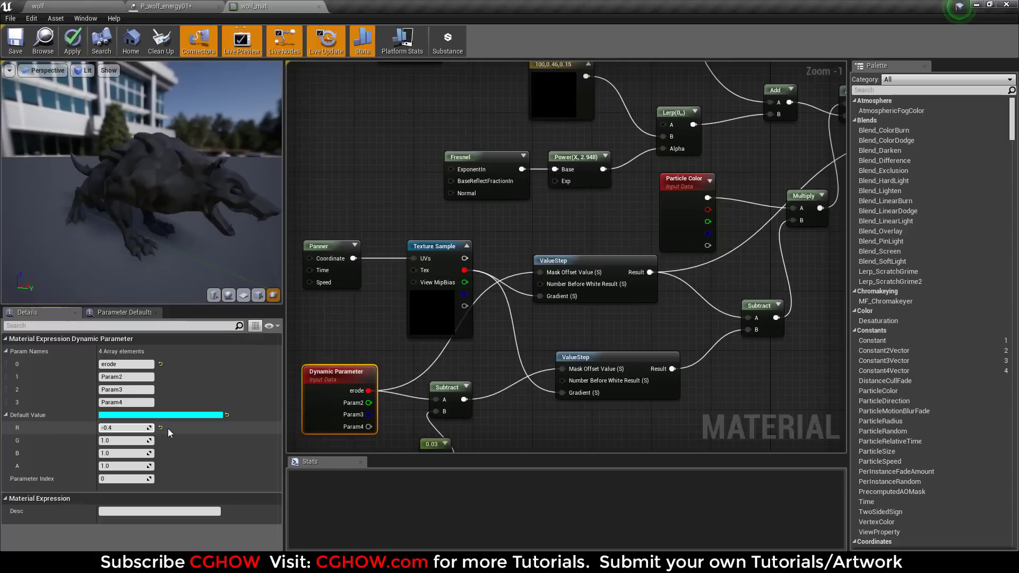
left_click(160, 428)
left_click(133, 427)
type("0")
key("Return")
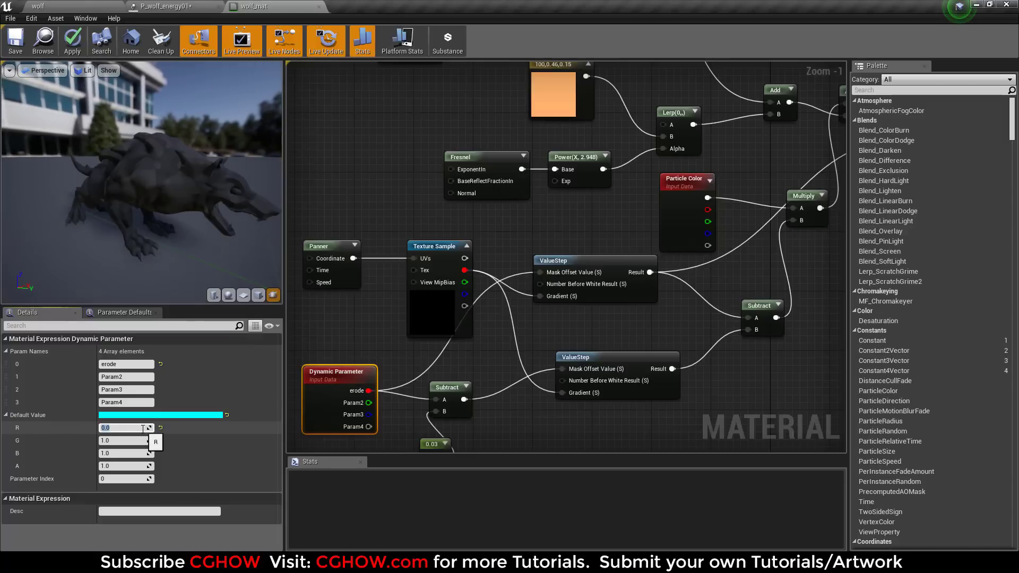
type("0.2")
key("Return")
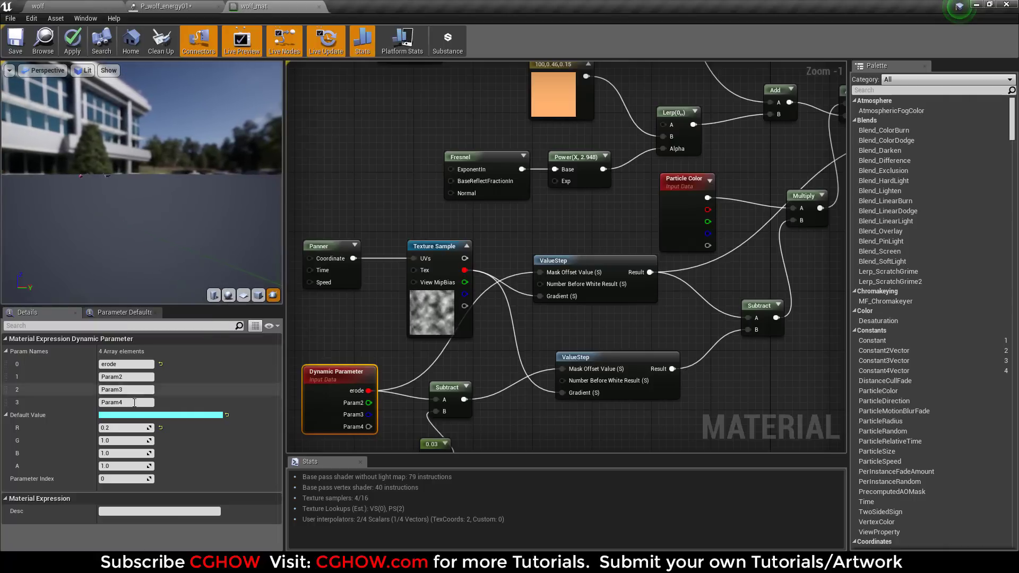
Set the erode default to 0.5, apply it, and close wolf_mat keeping the changes.
left_click(122, 428)
type("0.5")
key("Return")
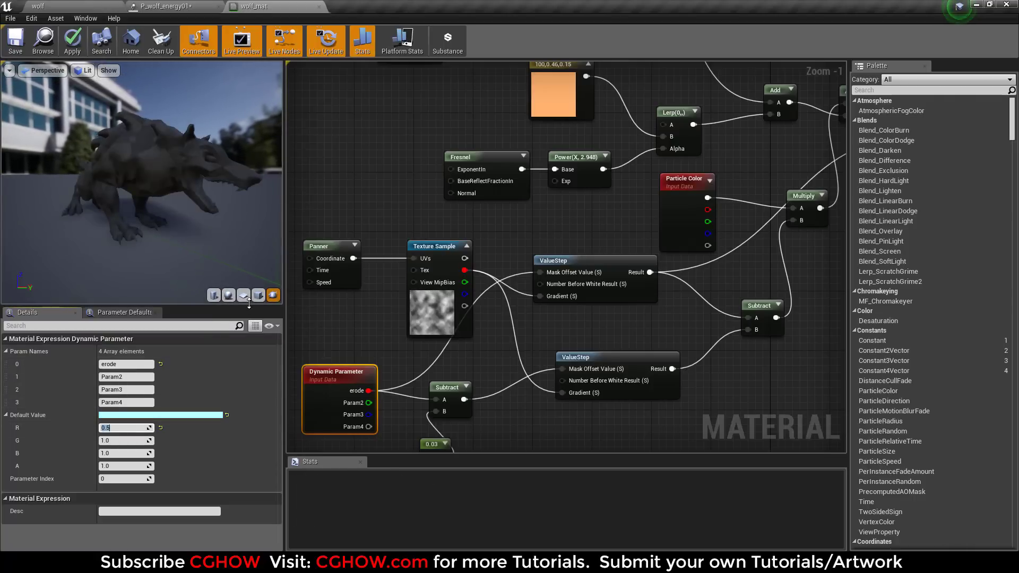
left_click(189, 230)
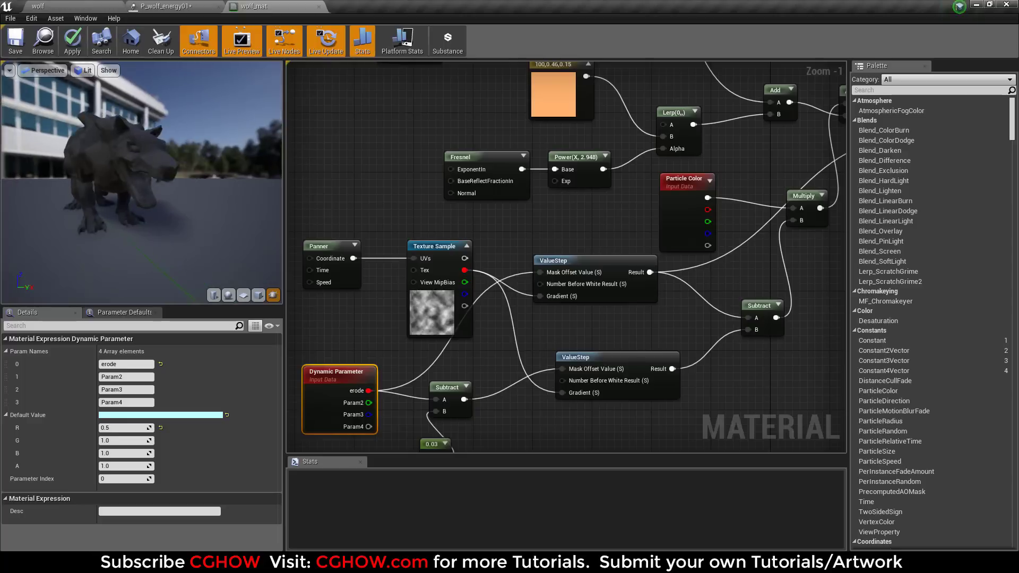
left_click(318, 9)
left_click(584, 313)
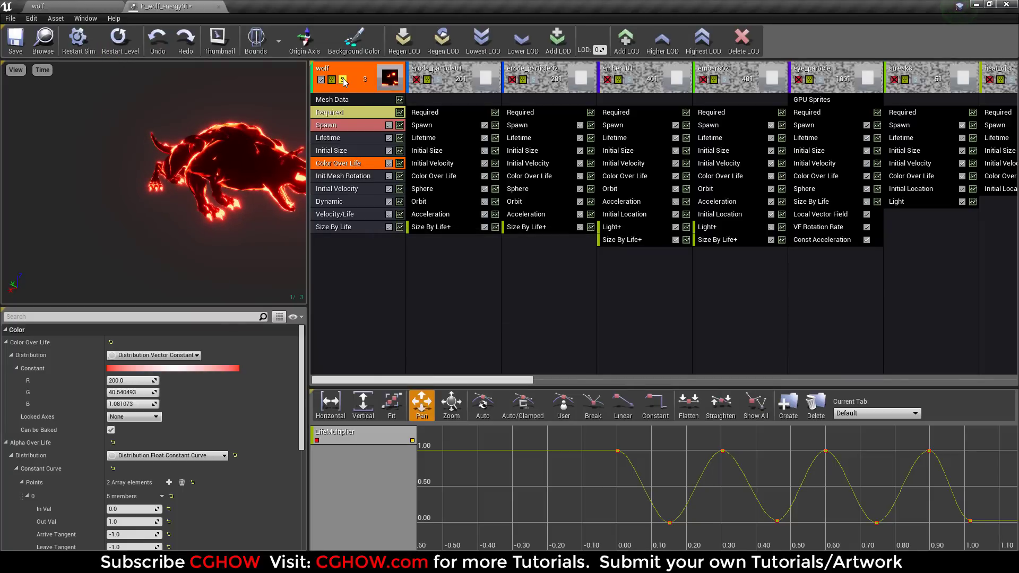
Solo the wolf and erode_particle01 emitters in Cascade.
left_click(344, 81)
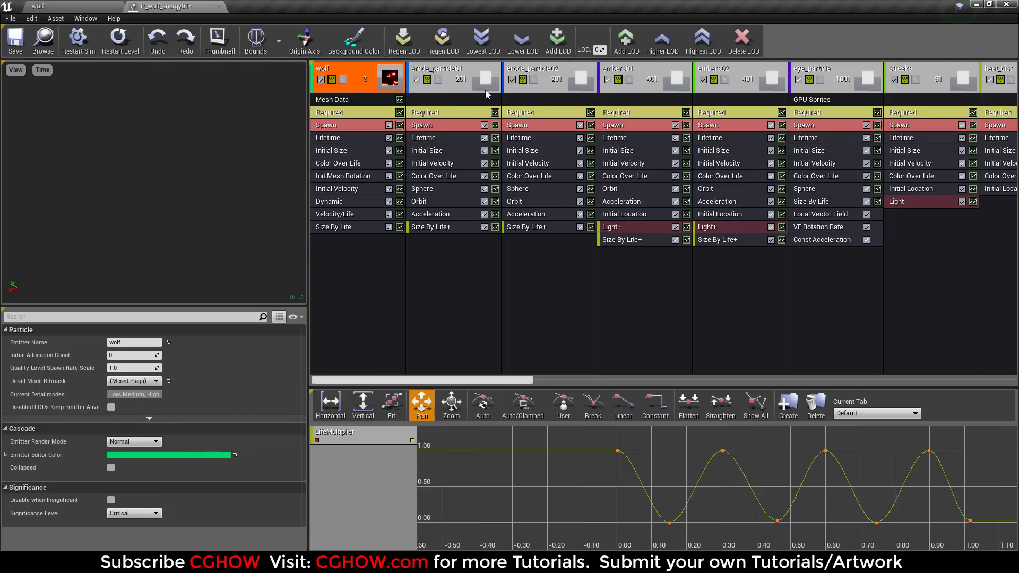
left_click(343, 81)
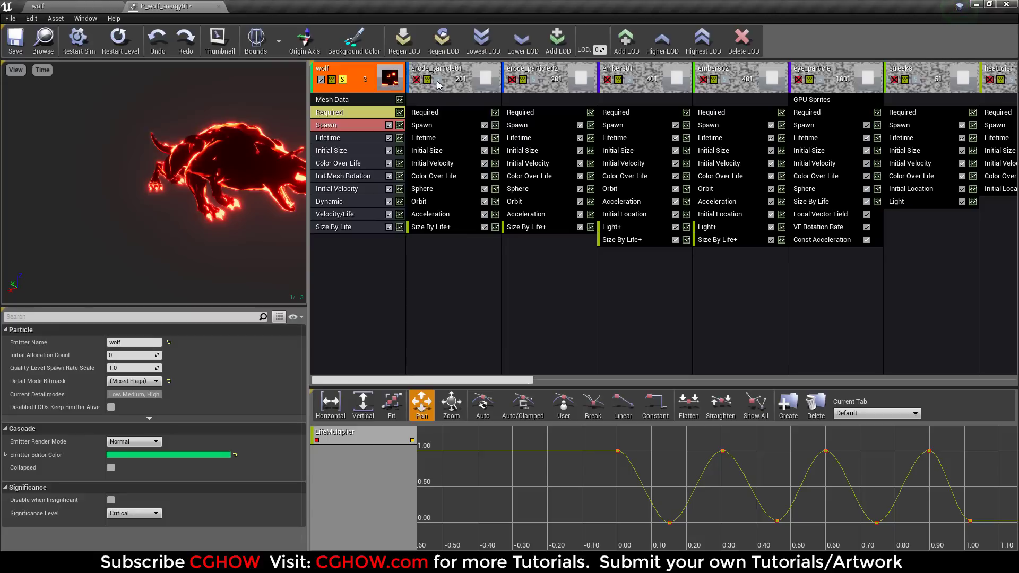
left_click(438, 82)
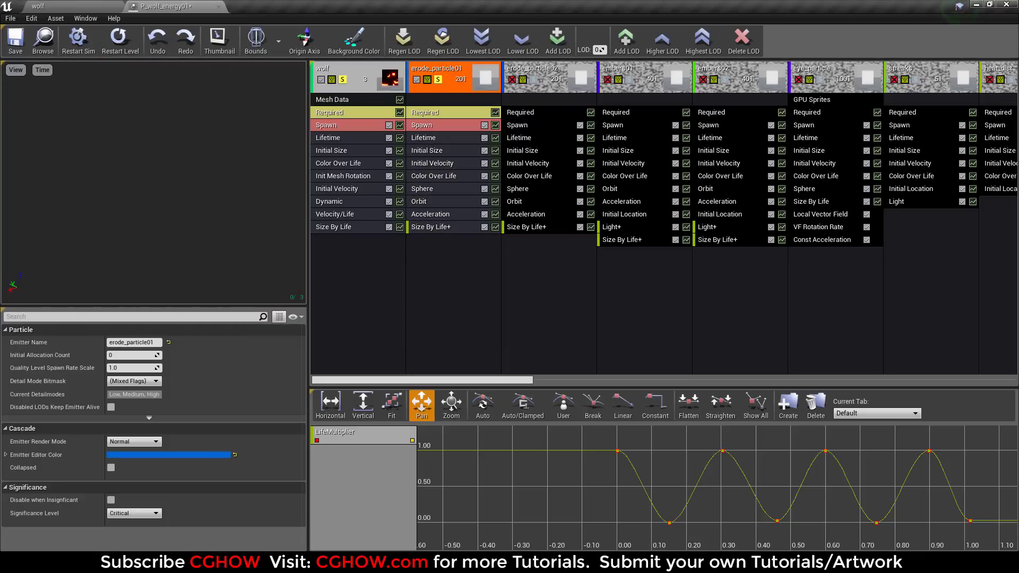
Replay the preview while reviewing erode_particle01's Sphere spawn and 5.2-second Emitter Delay.
left_click(119, 38)
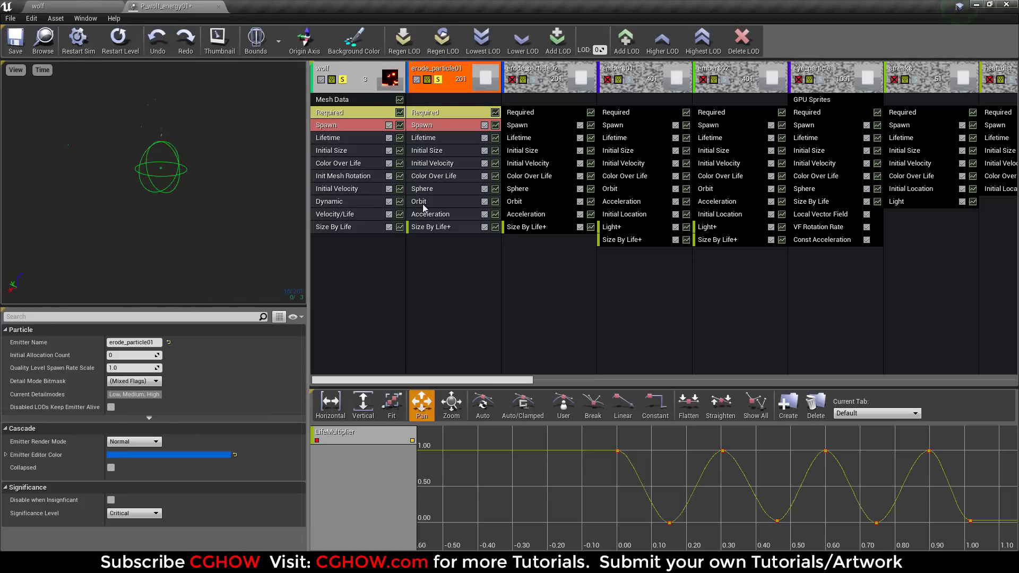
left_click(432, 190)
scroll(119, 464, "down", 5)
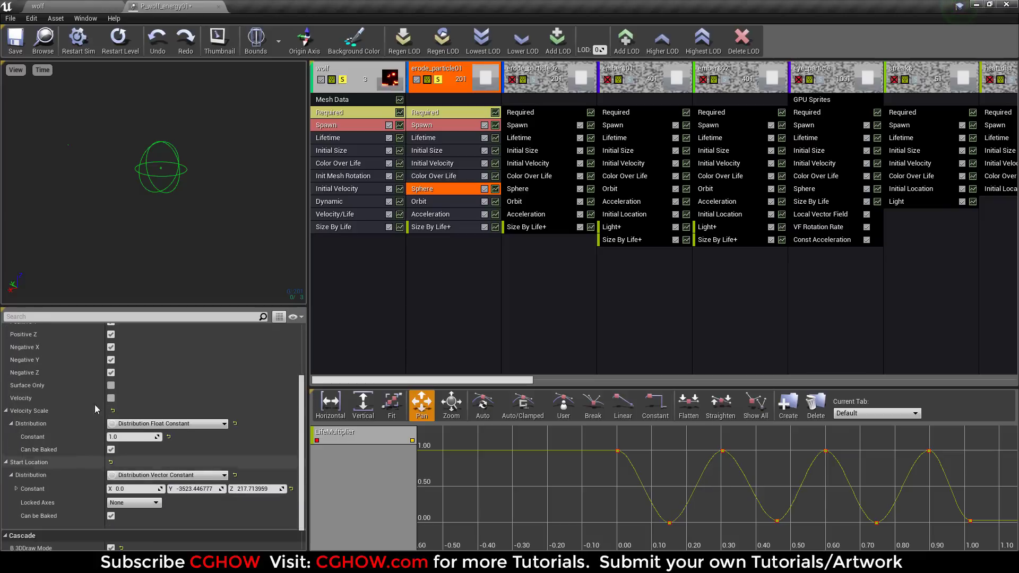
left_click(425, 113)
scroll(208, 447, "down", 10)
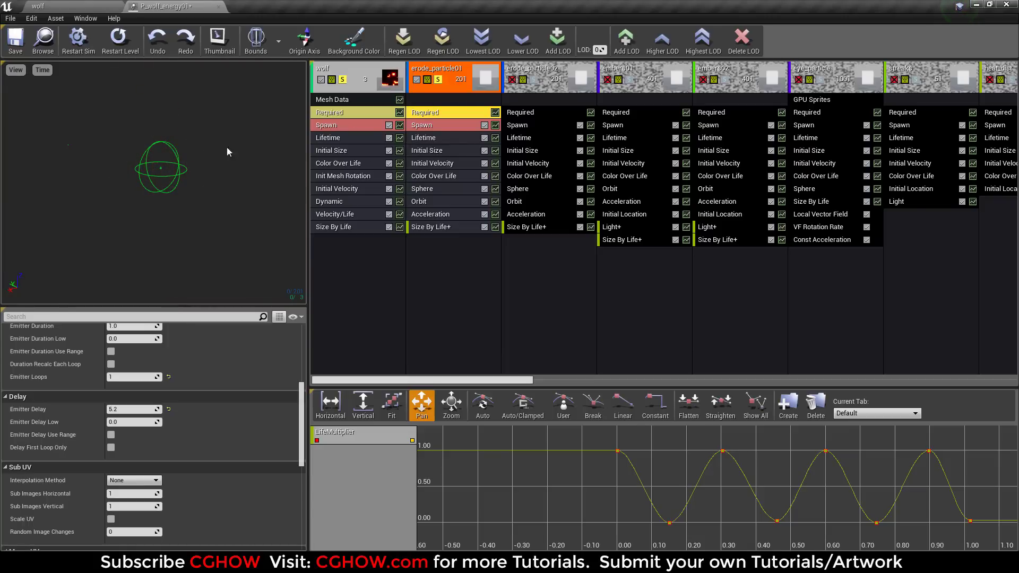
left_click(123, 60)
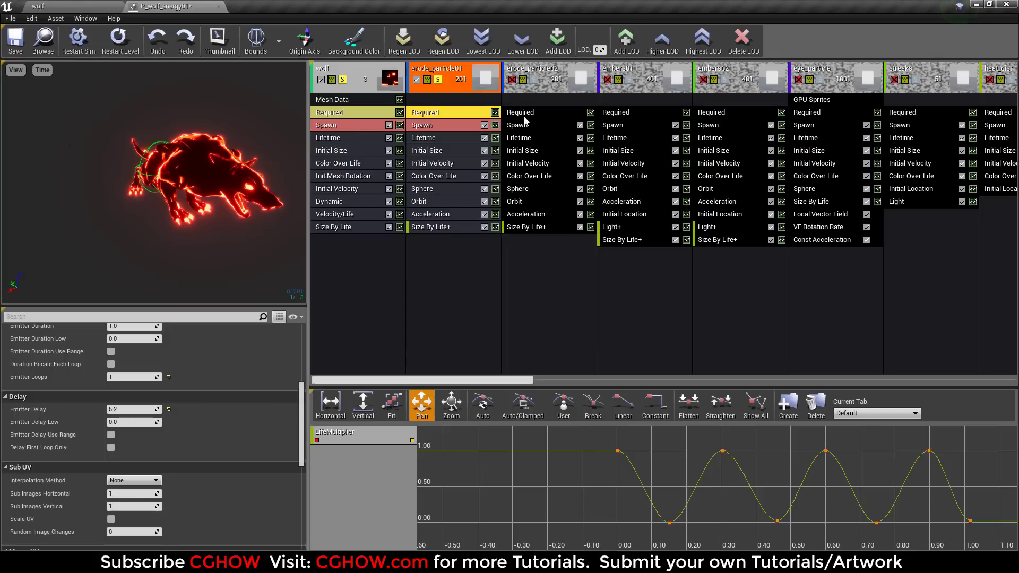
Preview erode_particle02, then turn off Solo on both erode emitters.
left_click(532, 85)
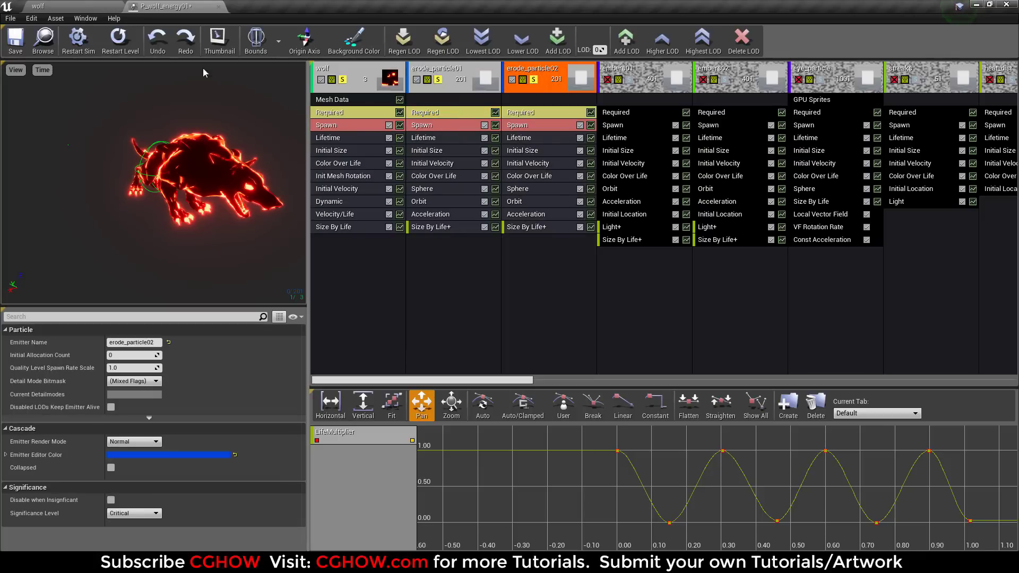
left_click(118, 40)
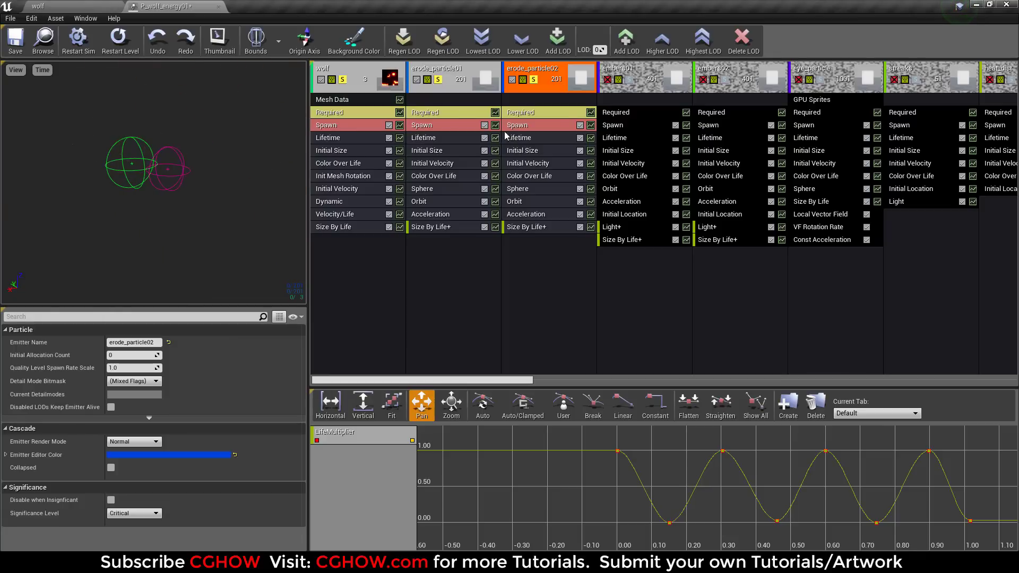
left_click(534, 80)
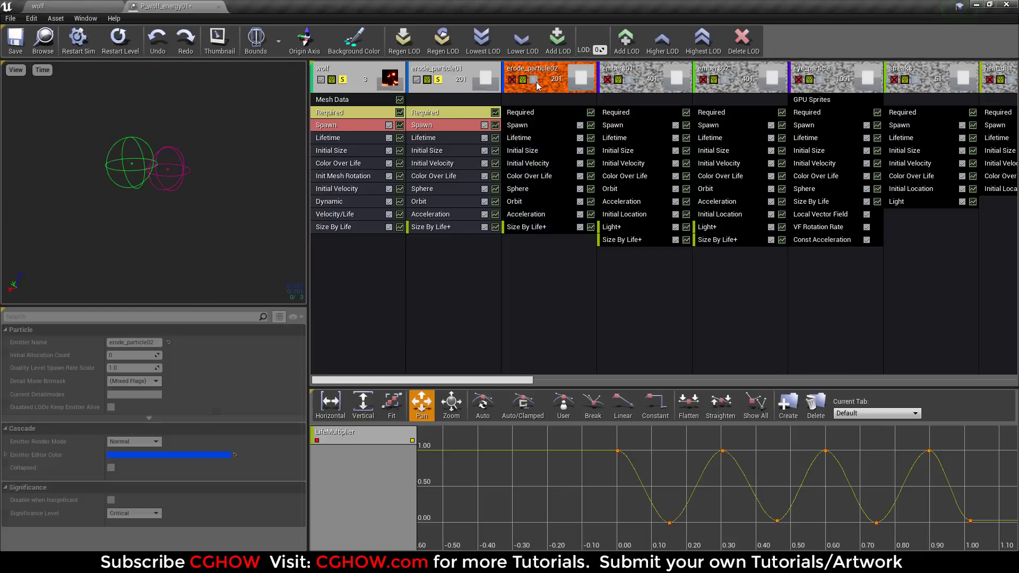
left_click(438, 81)
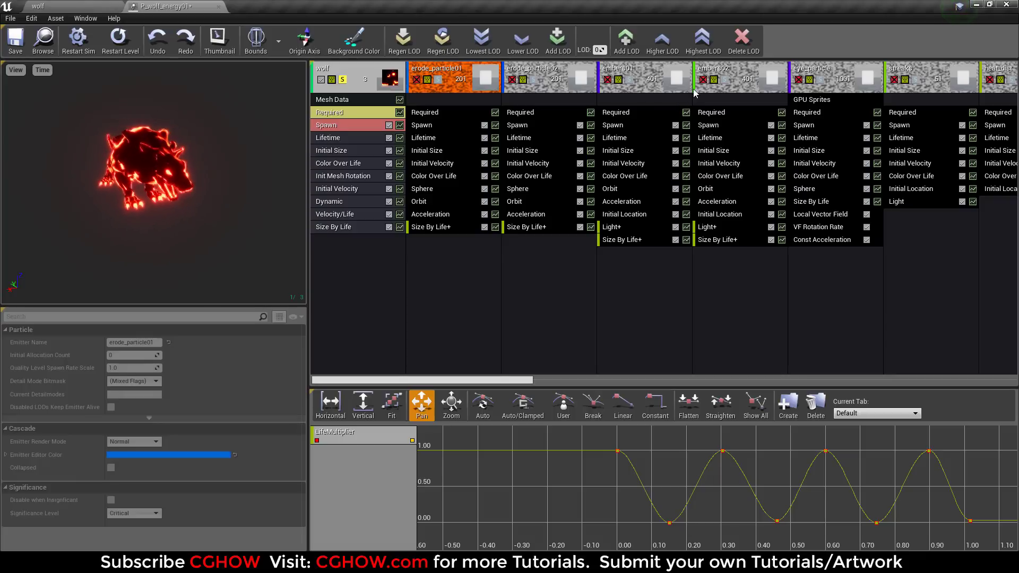
Solo embers01 and embers02 and replay the preview to watch the ember sparks.
left_click_drag(514, 381, 551, 381)
left_click(504, 80)
left_click(126, 54)
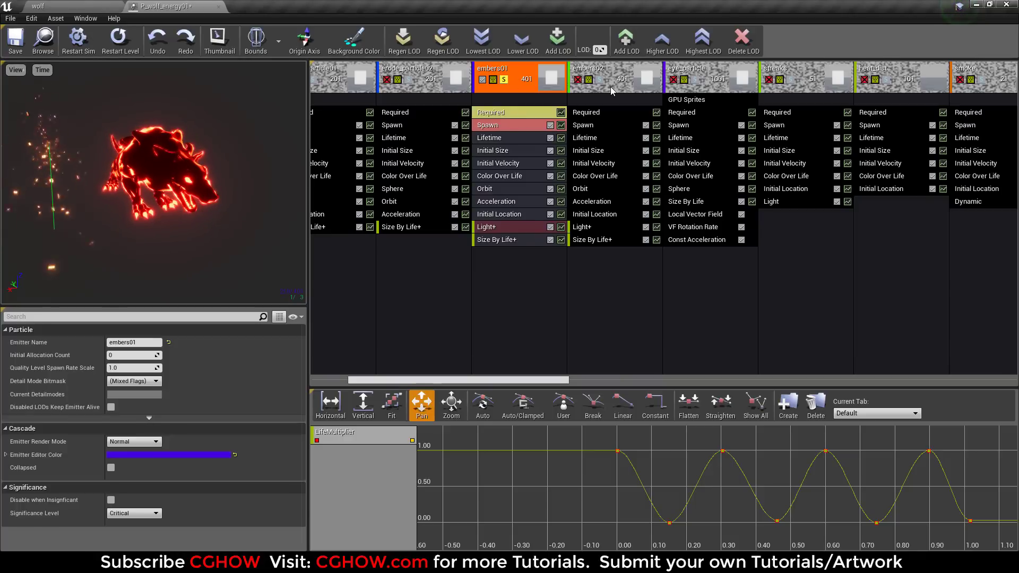
left_click(600, 83)
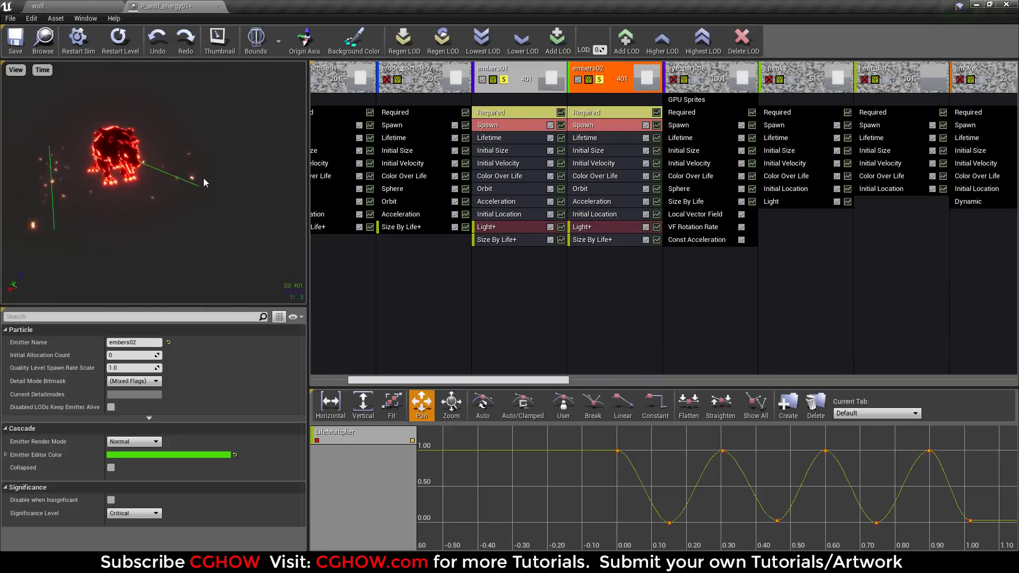
left_click(121, 42)
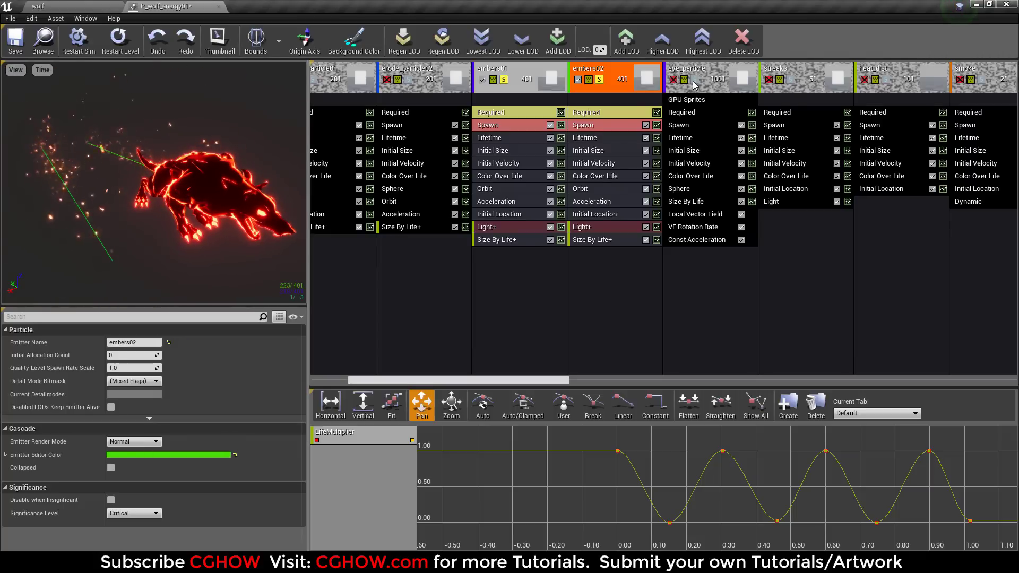
key("ctrl+z")
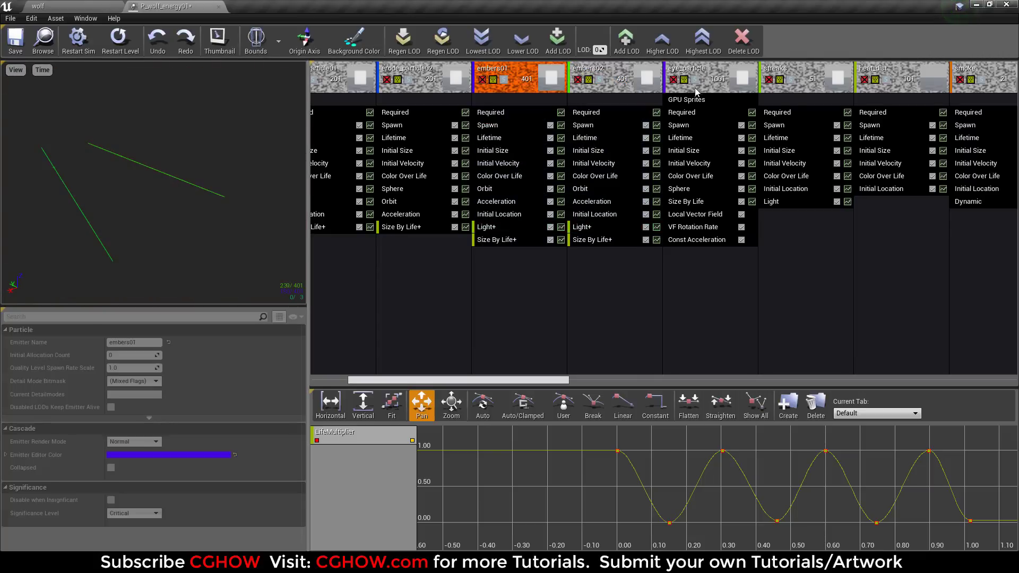
Solo the eye_particle emitter and review its Sphere and Local Vector Field modules.
left_click(695, 80)
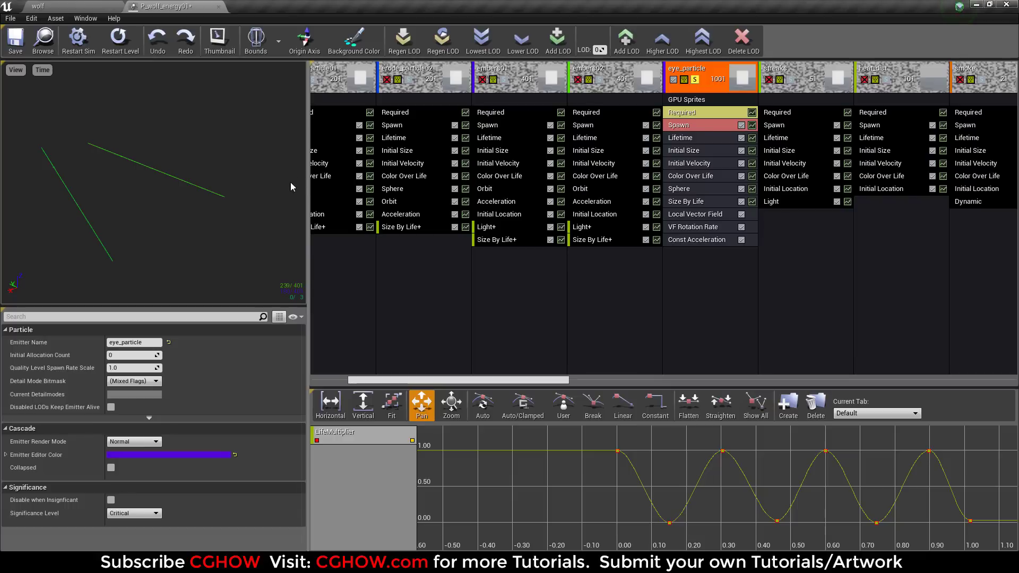
left_click(126, 55)
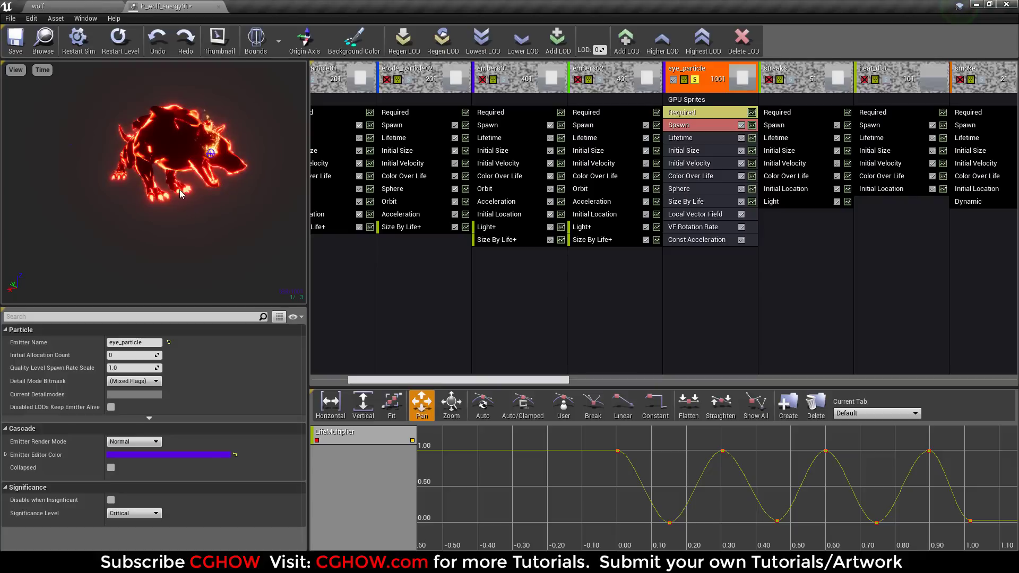
left_click(692, 191)
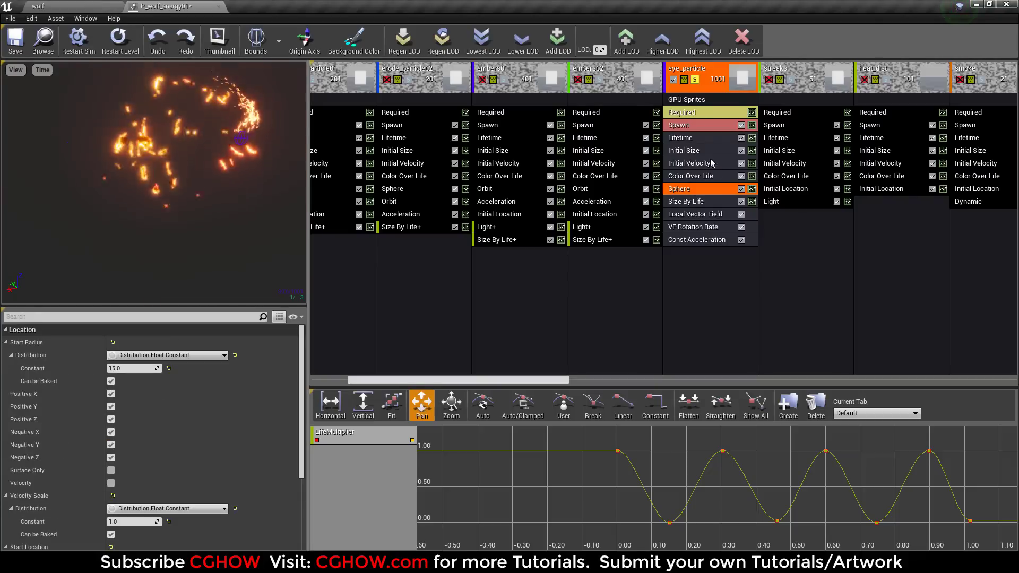
left_click(696, 215)
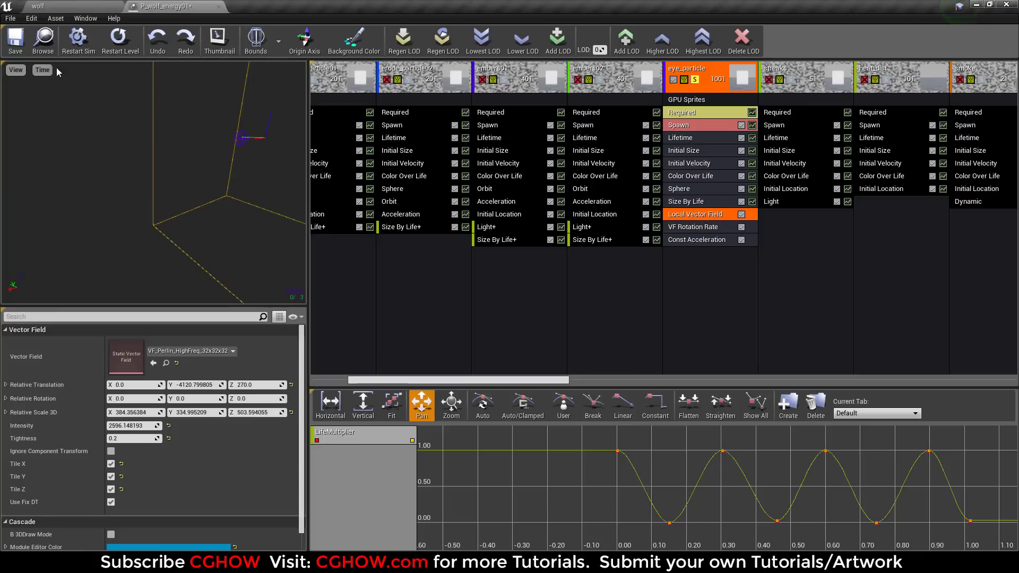
Turn off the Vector Fields overlay in the preview and replay the effect.
left_click(16, 70)
left_click(38, 147)
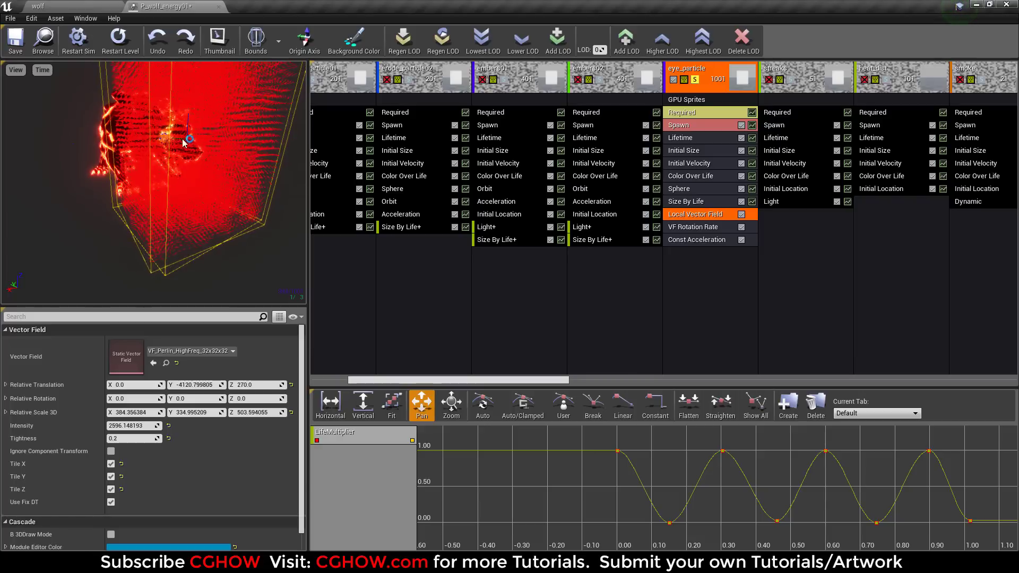
left_click(16, 69)
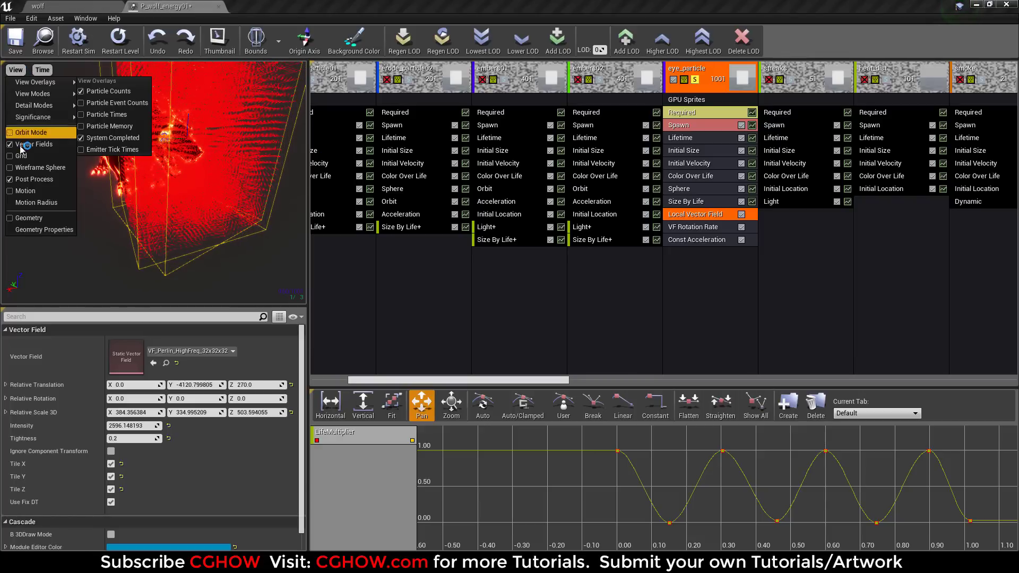
left_click(30, 143)
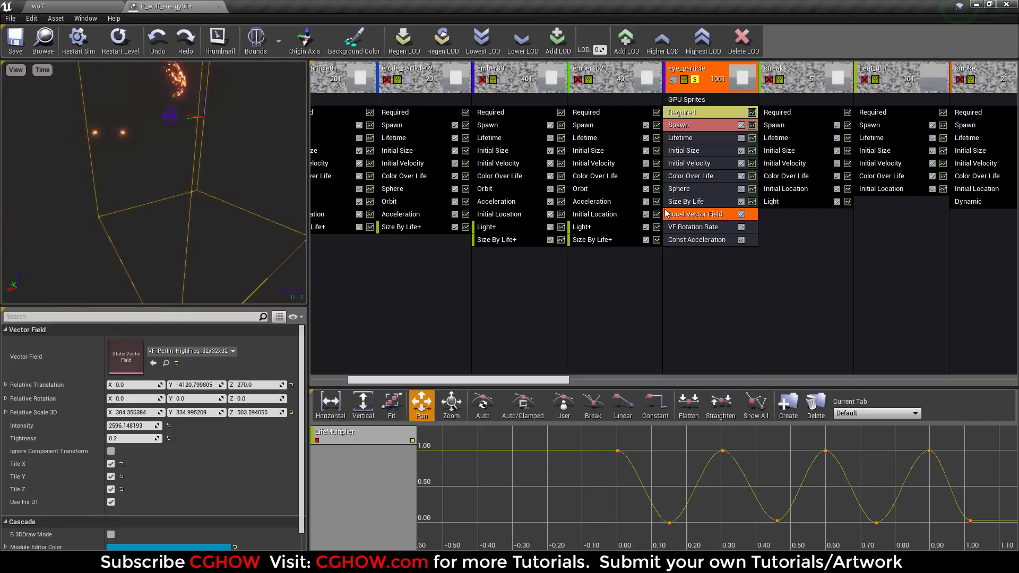
left_click(121, 40)
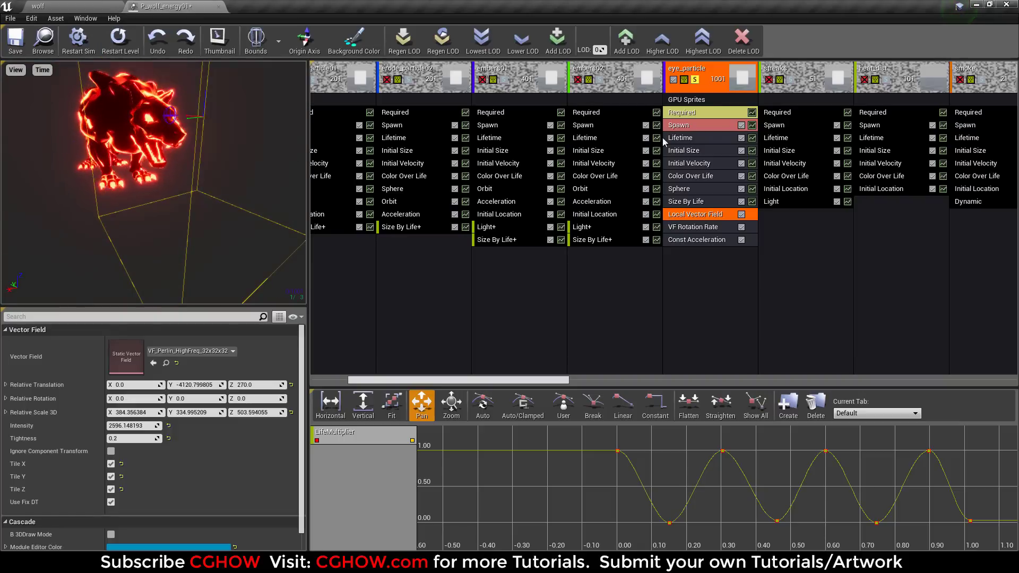
Check eye_particle's Duration/Delay, then take it out of solo so the full effect plays.
left_click(686, 112)
scroll(177, 440, "down", 5)
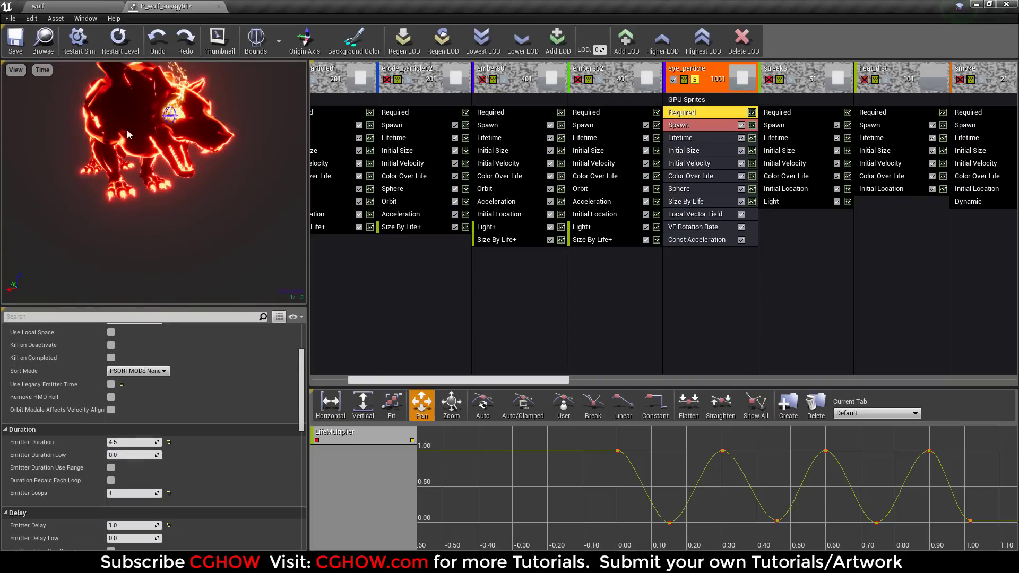
scroll(132, 467, "down", 1)
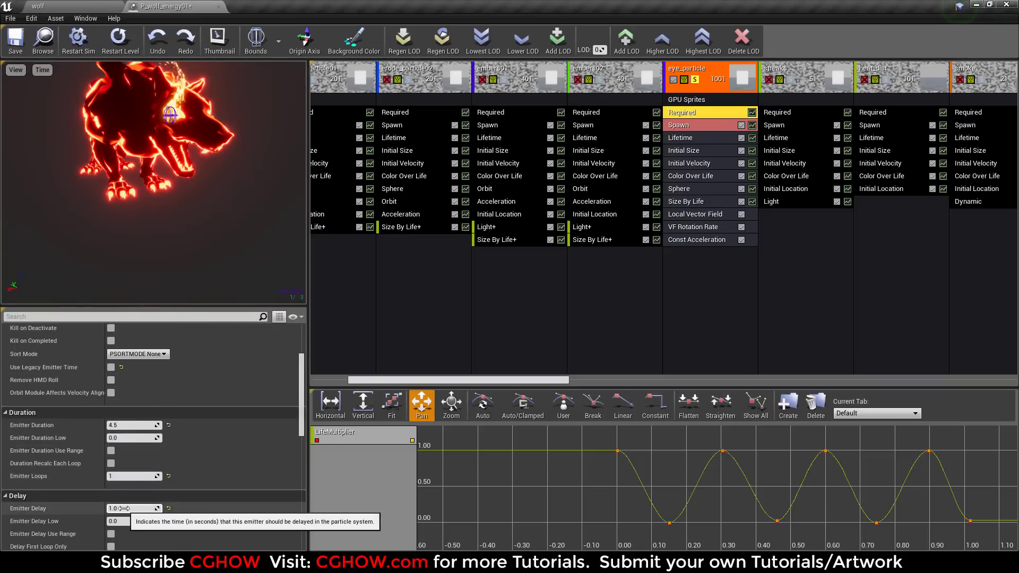
left_click(128, 53)
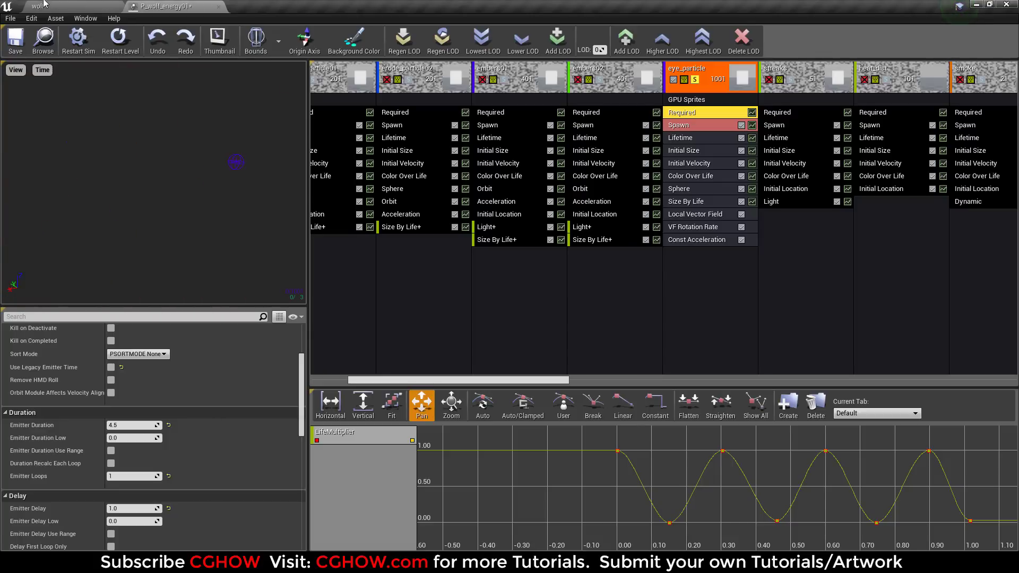
left_click(43, 5)
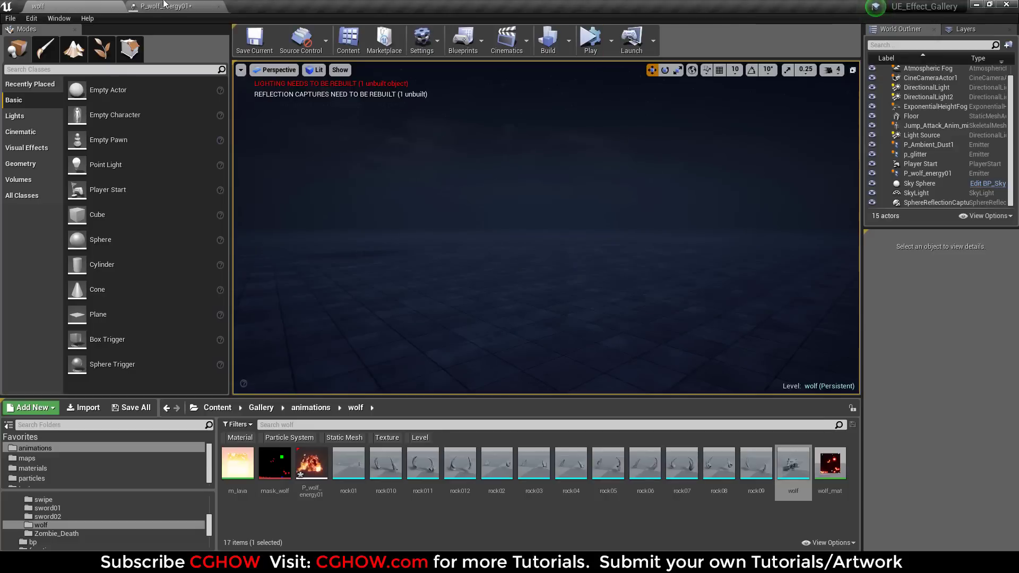
left_click(161, 5)
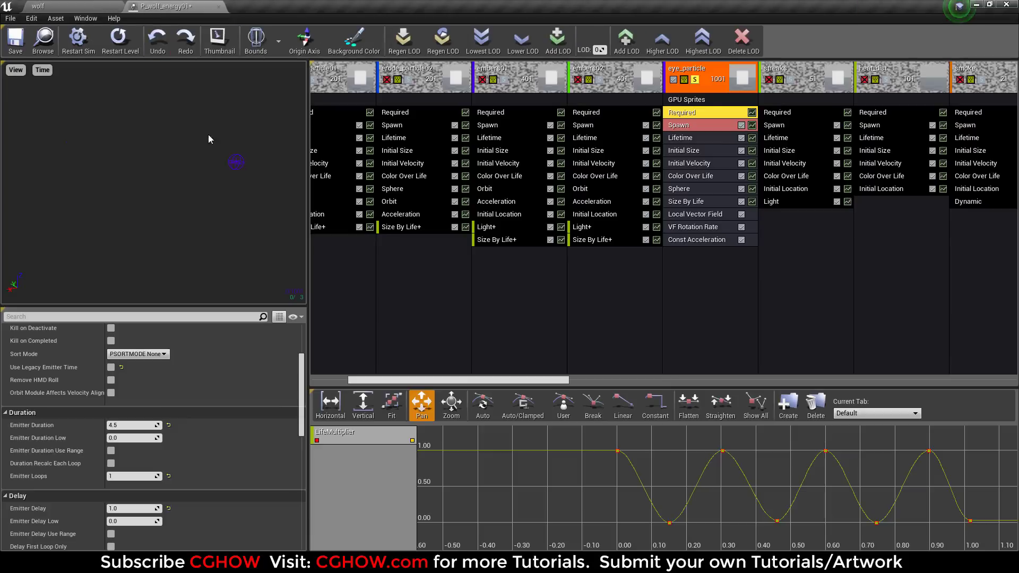
left_click(695, 81)
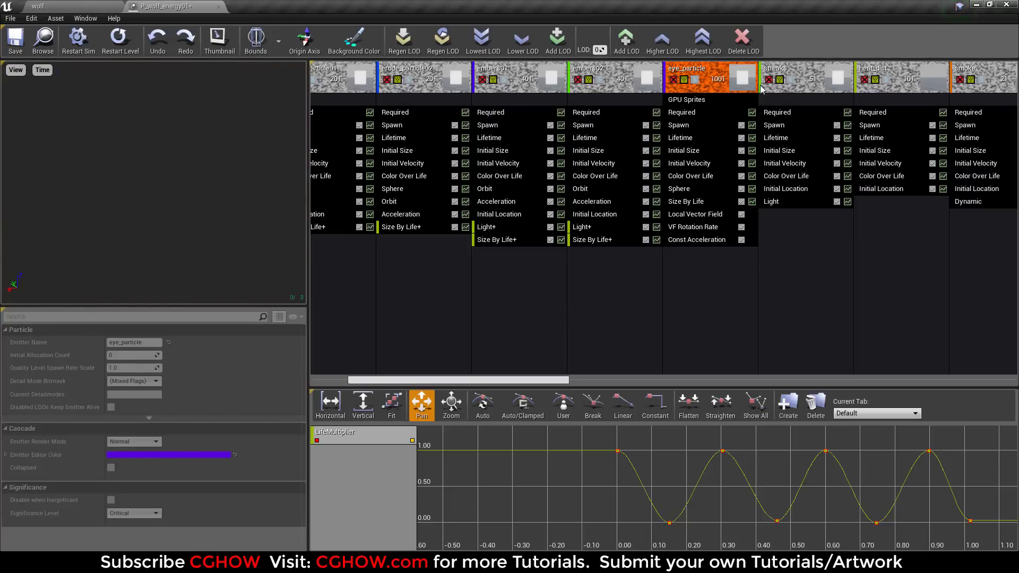
Solo the streaks emitter and replay the preview to watch its glowing light streaks.
left_click(789, 79)
left_click(120, 45)
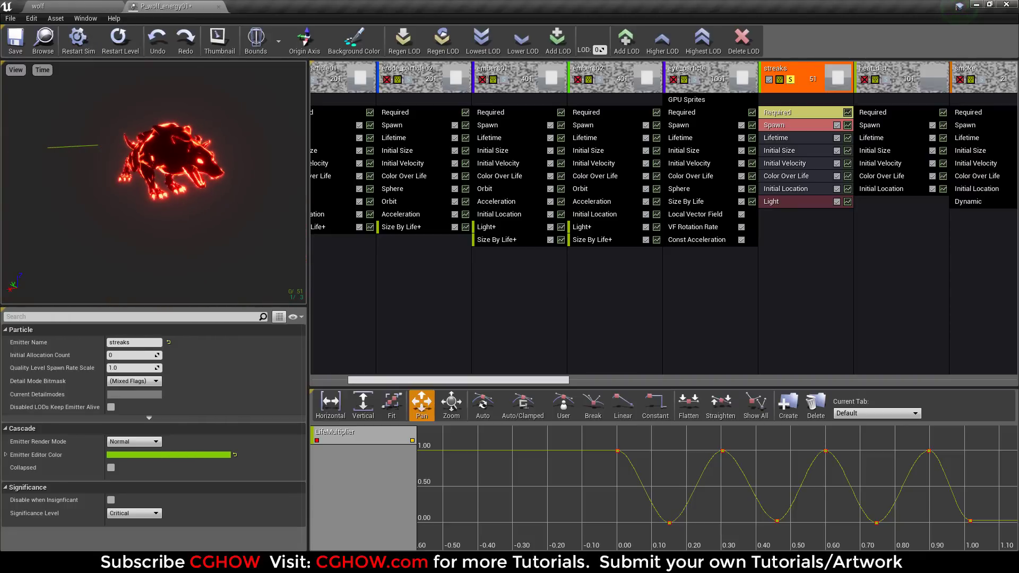
left_click(119, 45)
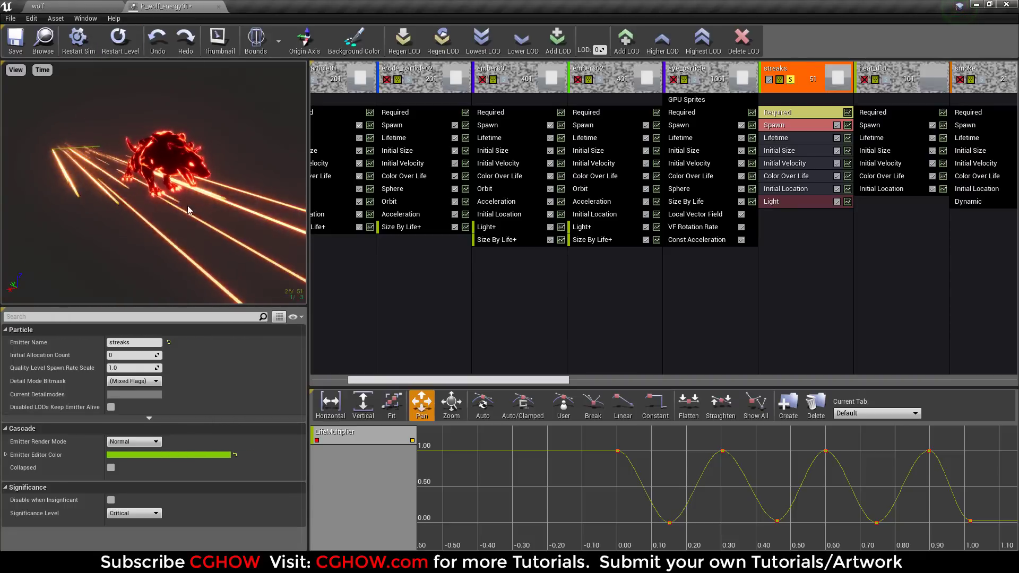
left_click(48, 6)
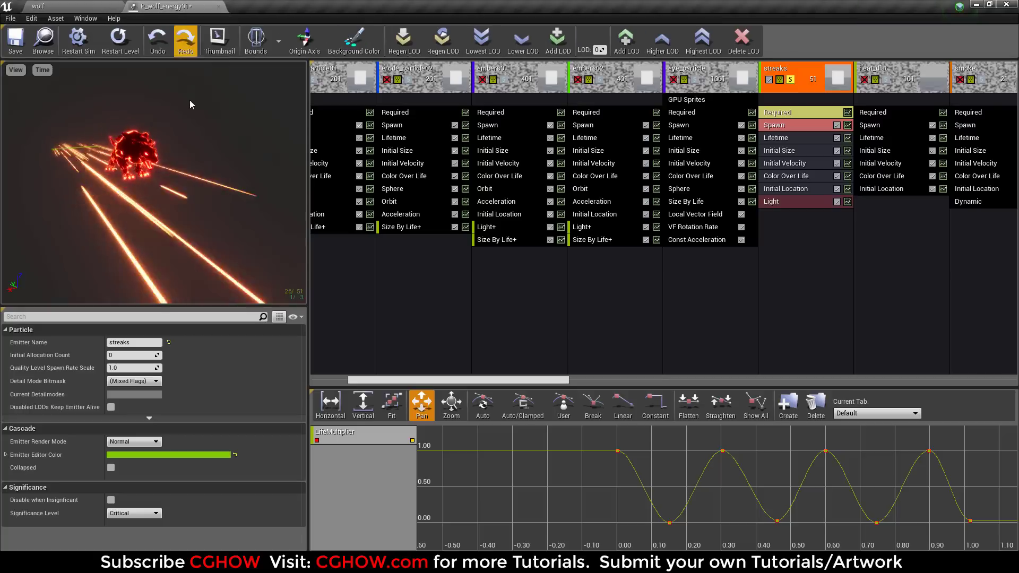
left_click(167, 6)
Toggle the Light module's Preview Light Radius, then inspect the m_sparks01 material.
left_click(794, 201)
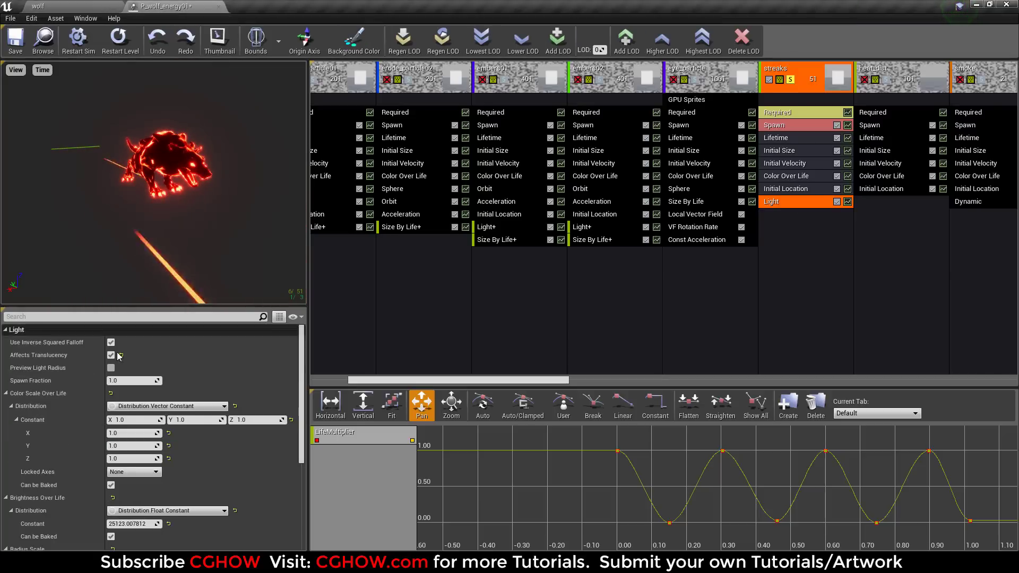
left_click(111, 368)
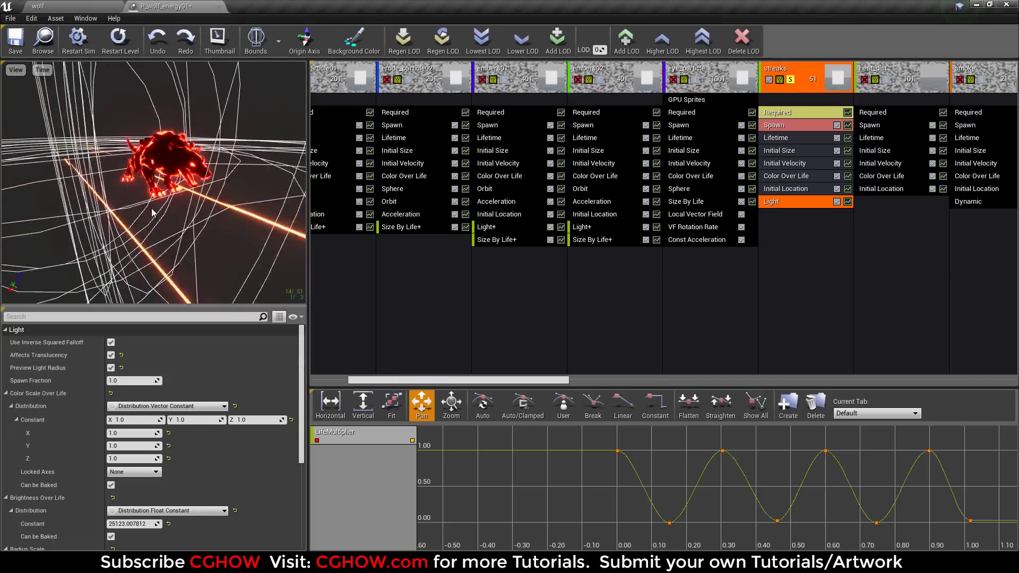
left_click(111, 368)
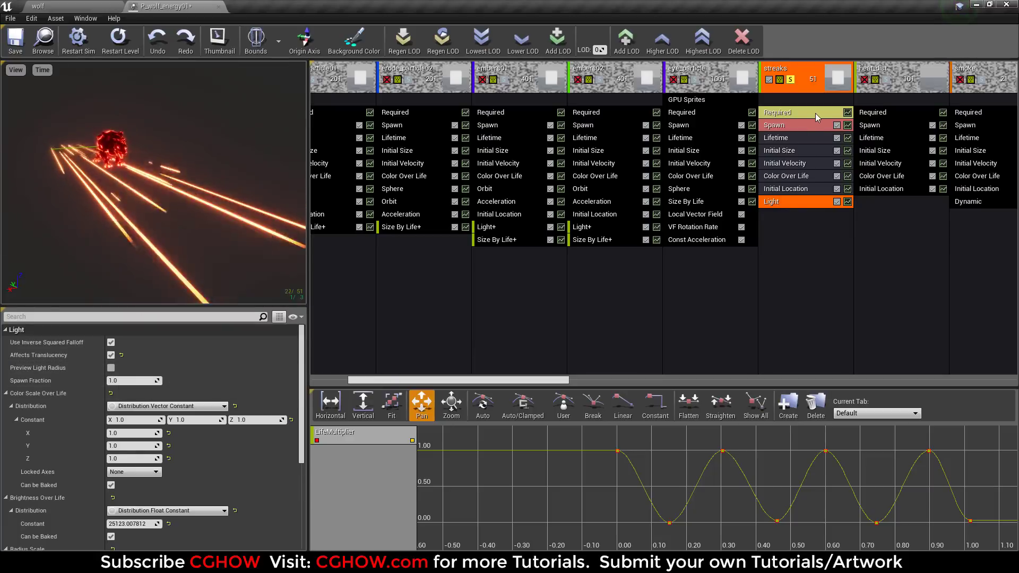
left_click(817, 114)
double_click(129, 351)
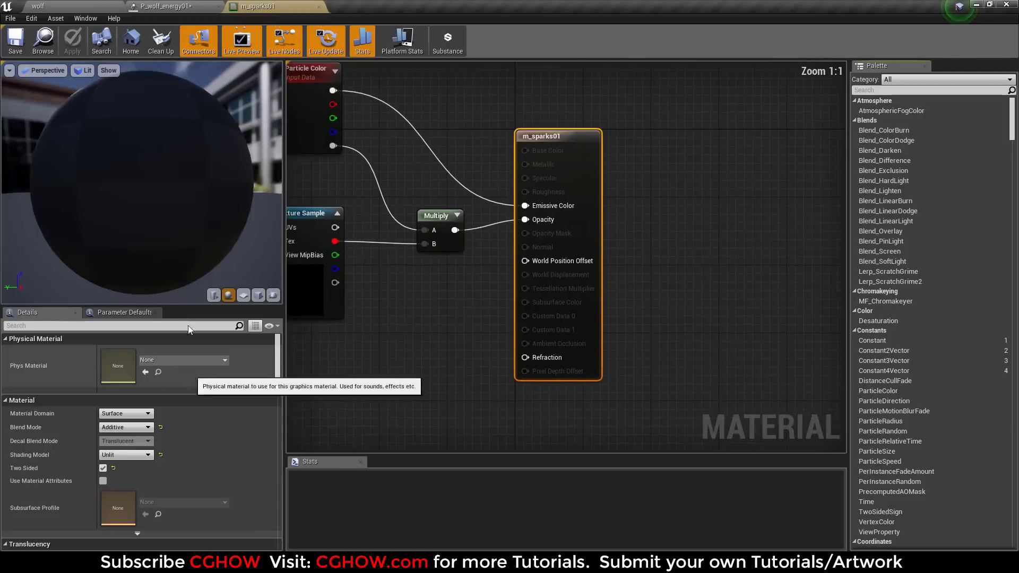
left_click(318, 6)
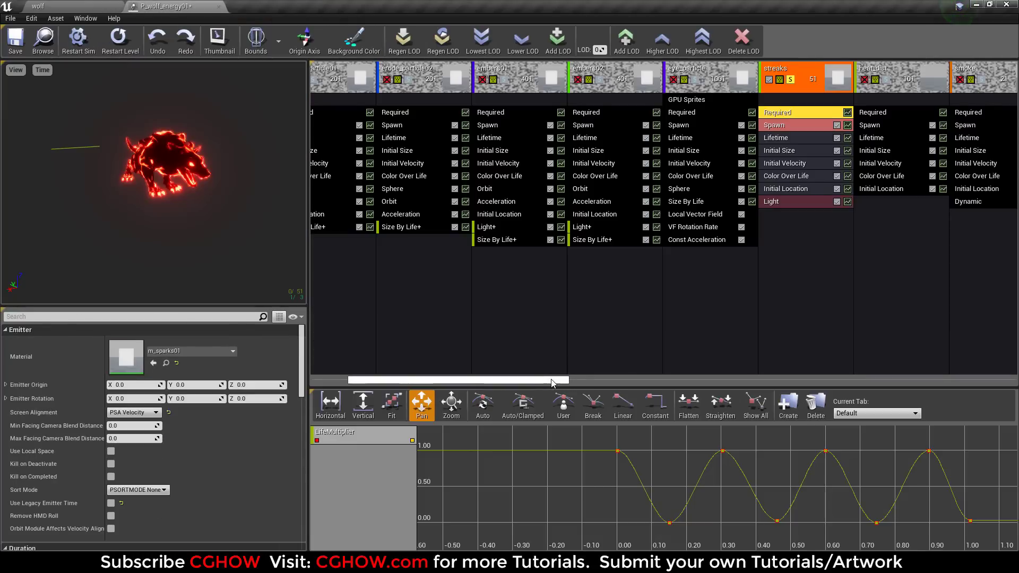
Select the heat_dist emitter and restart the preview simulation.
left_click_drag(569, 381, 686, 380)
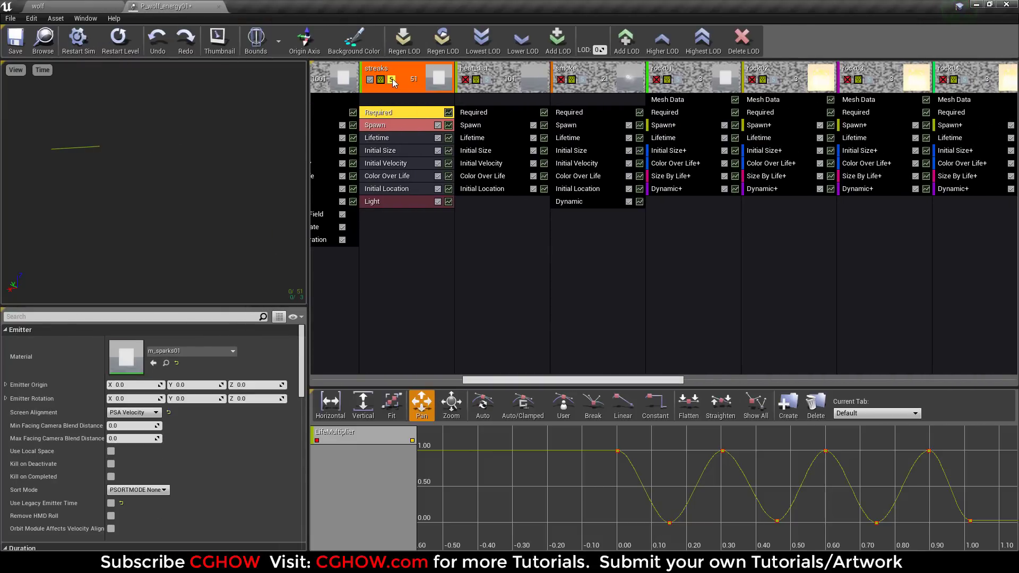
left_click(396, 84)
left_click(488, 82)
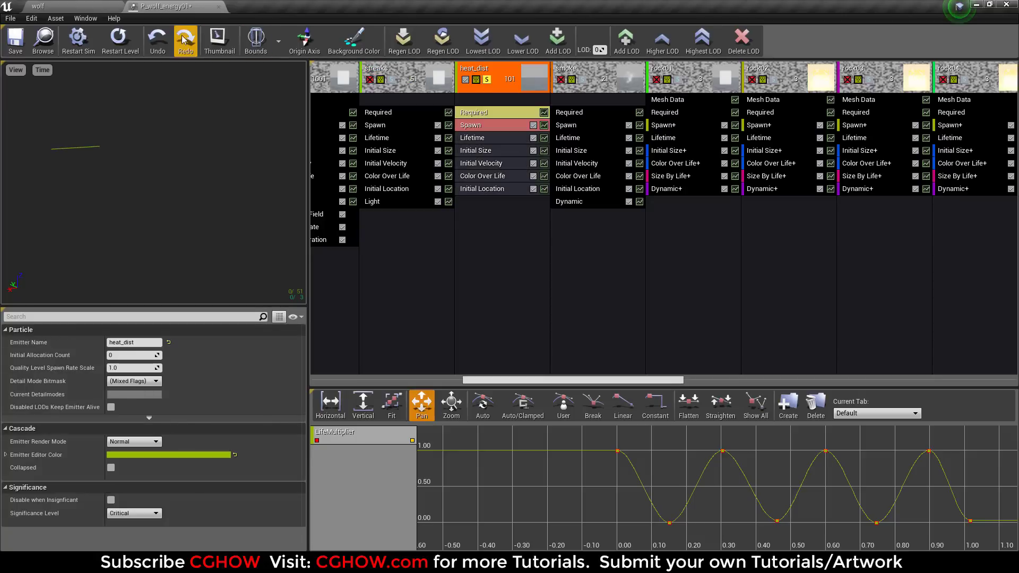
left_click(124, 49)
left_click(91, 45)
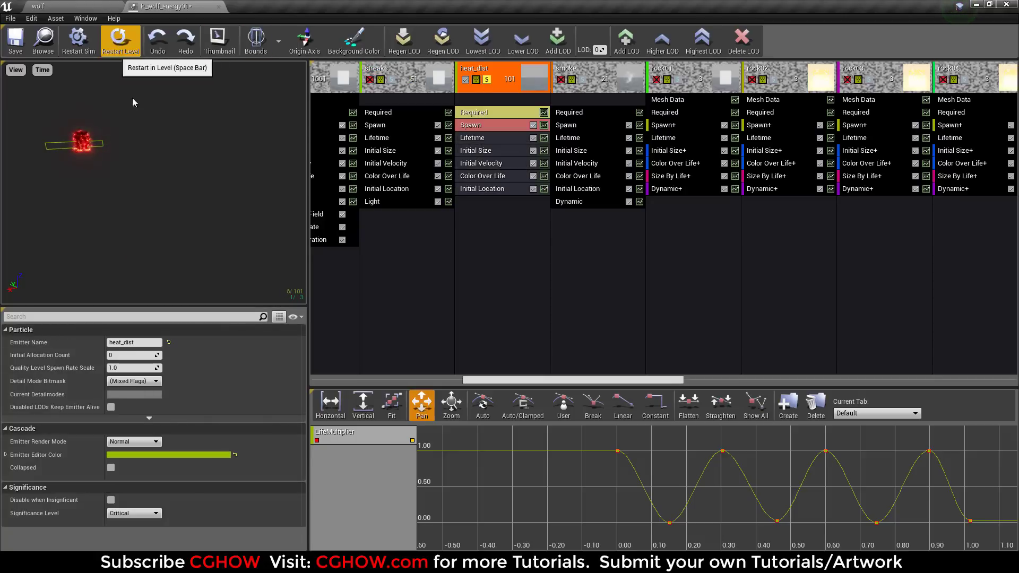
Compare the replayed wolf effect in the level with the Cascade editor.
left_click(62, 5)
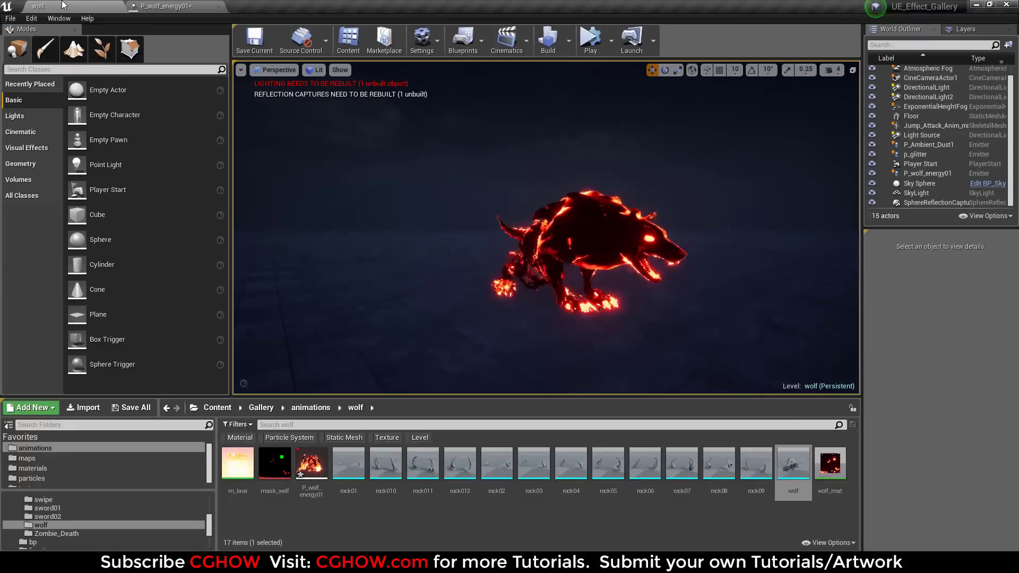
left_click(164, 6)
left_click(120, 42)
left_click(82, 18)
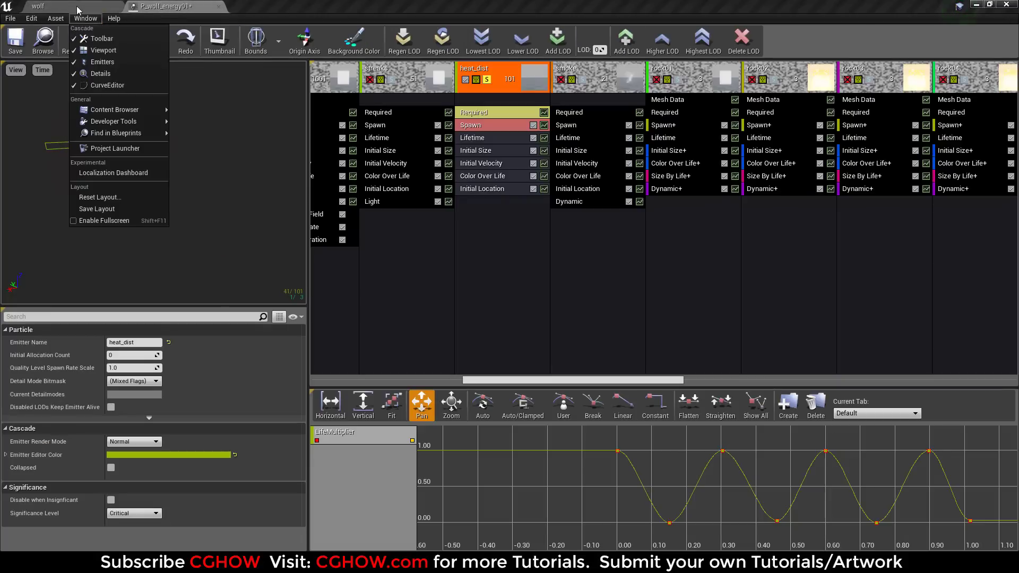
left_click(62, 5)
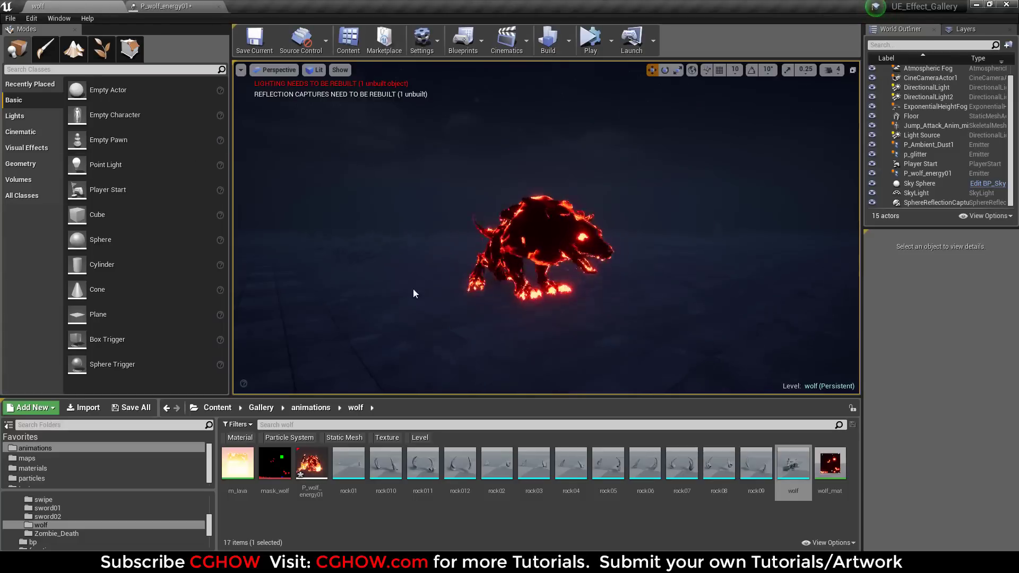
left_click(165, 6)
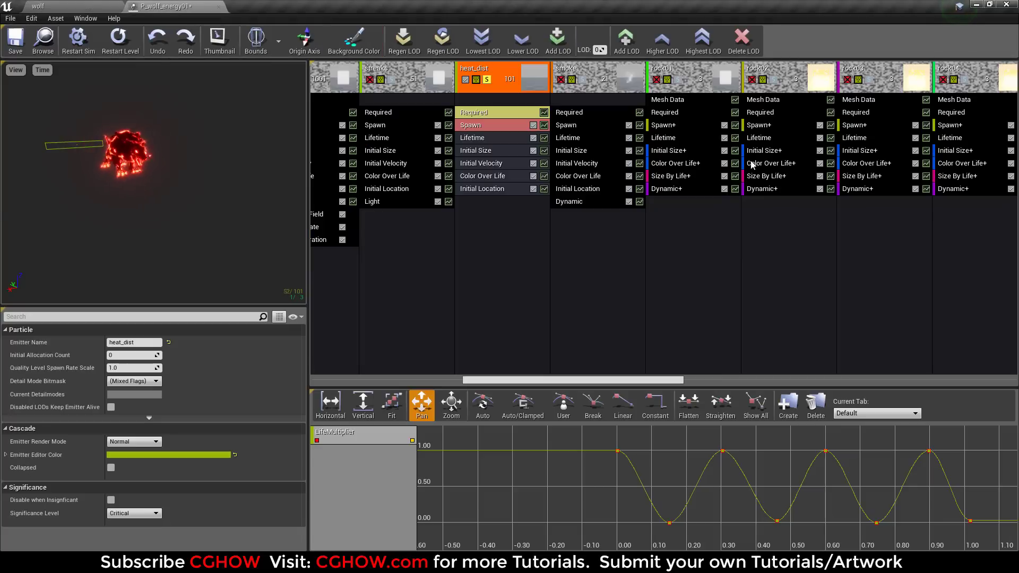
Open heat_dist's M_Heat_Distortion material, close it, and recheck the effect in the level.
left_click(498, 113)
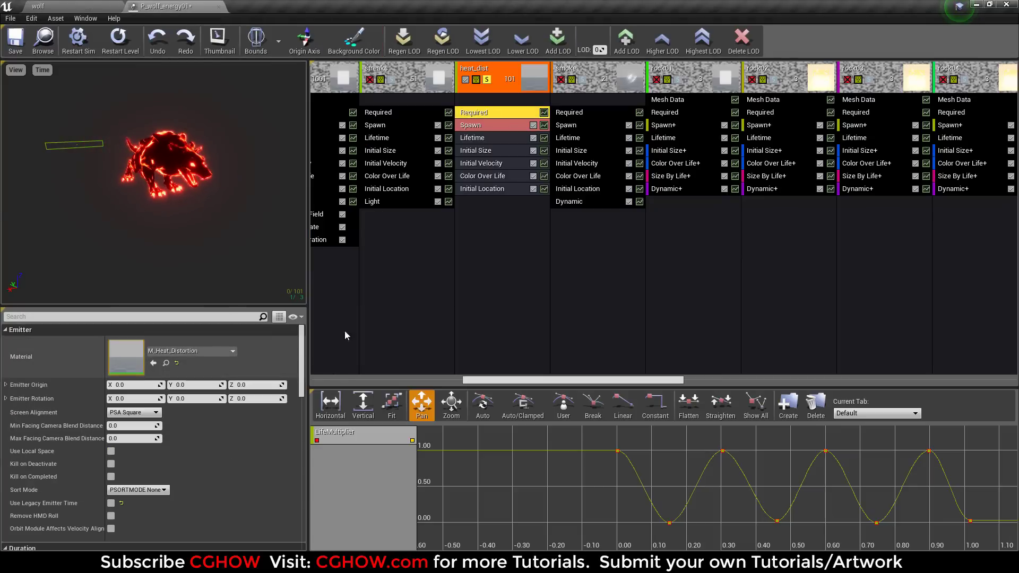
double_click(126, 354)
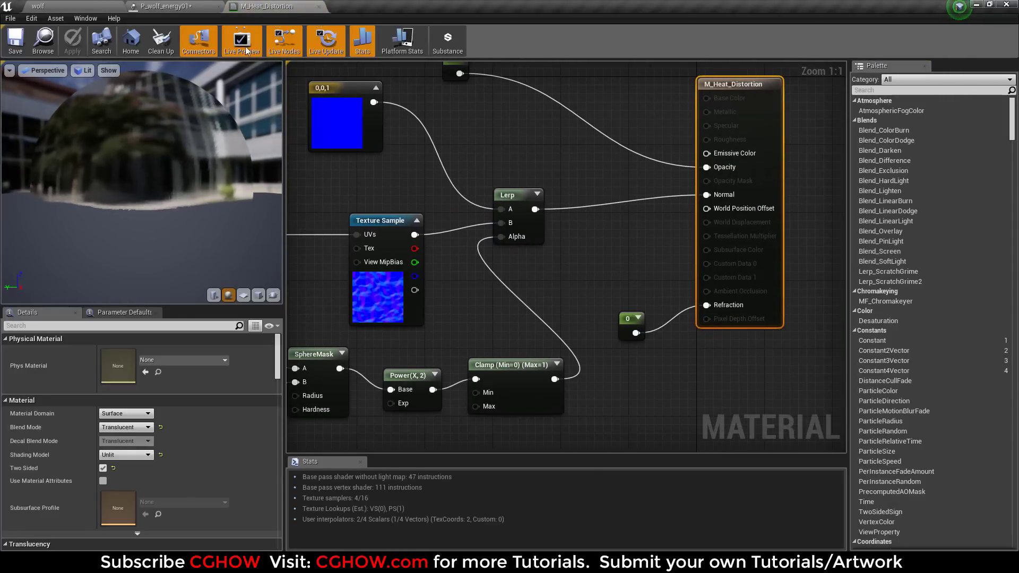
middle_click(255, 5)
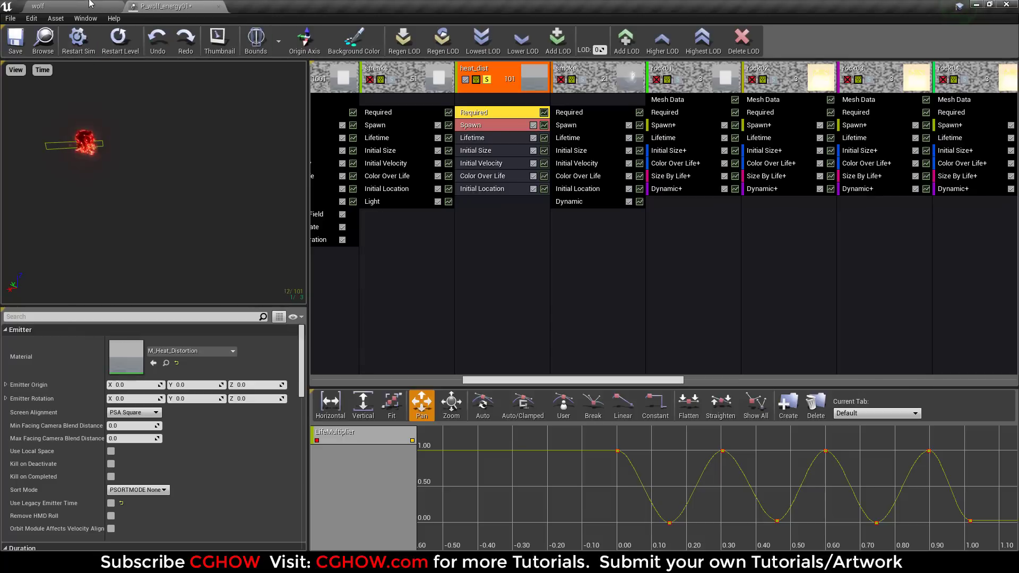
left_click(38, 6)
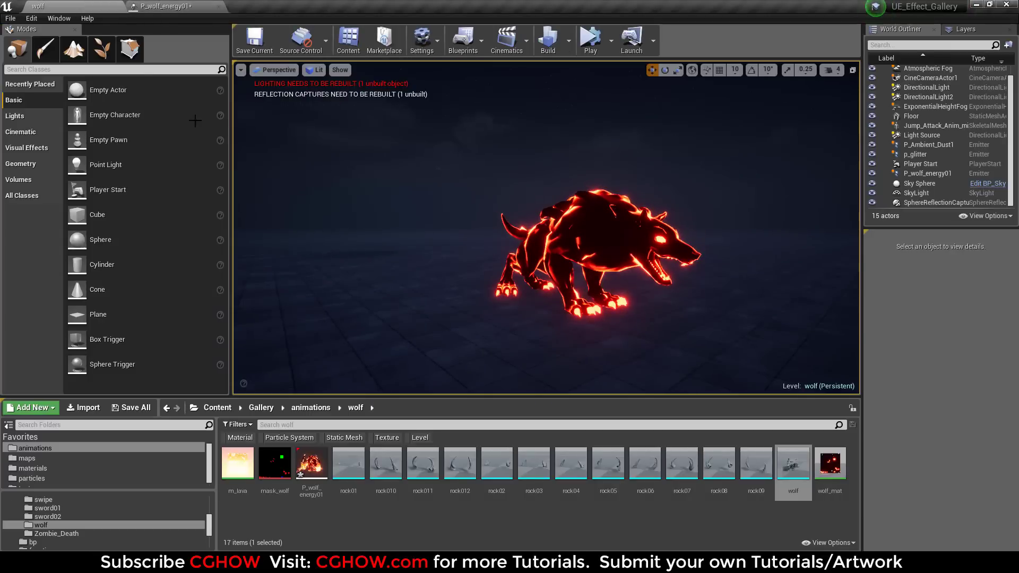
left_click(200, 4)
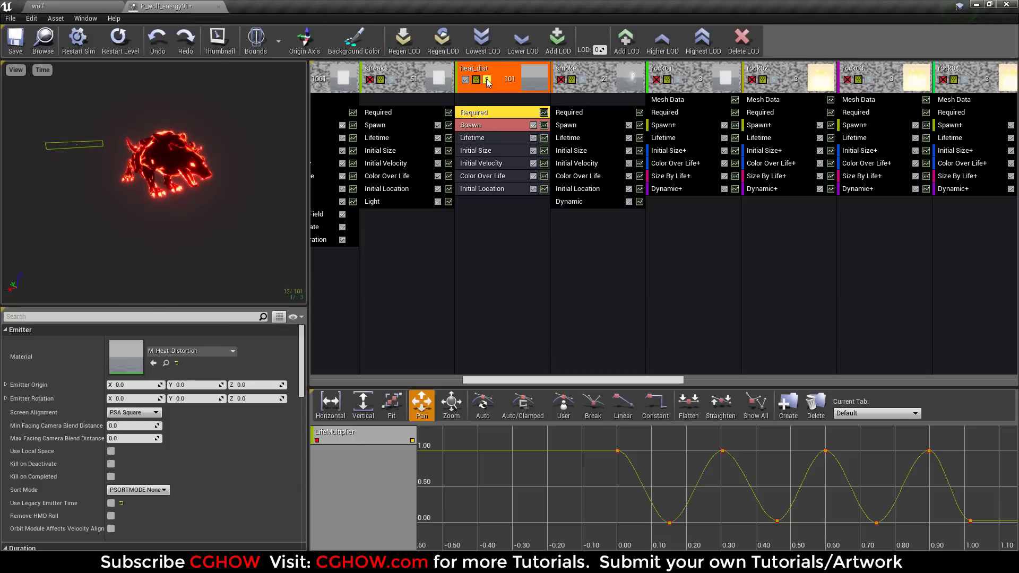
Solo the smoke emitter and replay it in the preview and the wolf level.
left_click(487, 82)
left_click(584, 79)
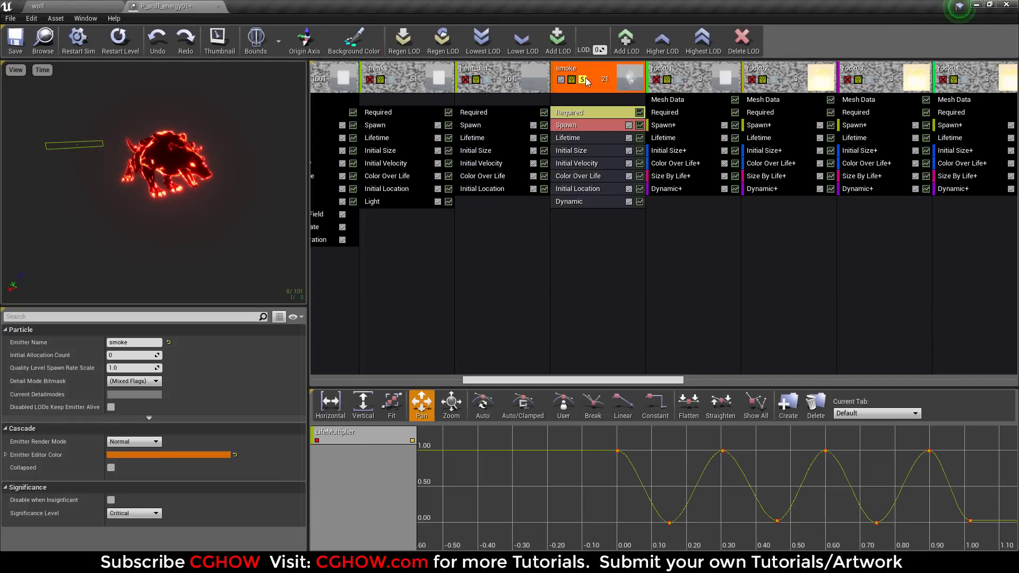
left_click(127, 47)
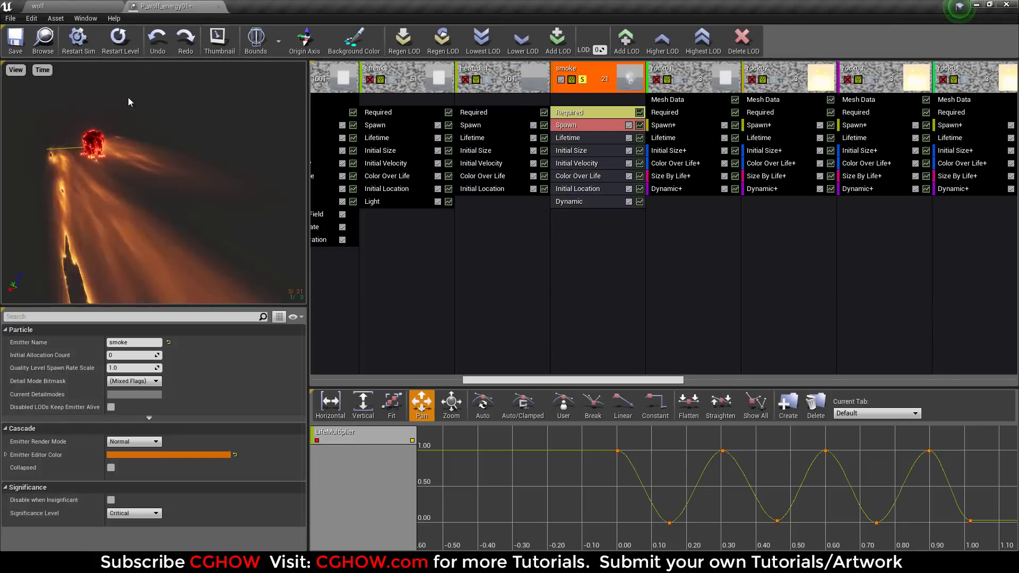
left_click(97, 4)
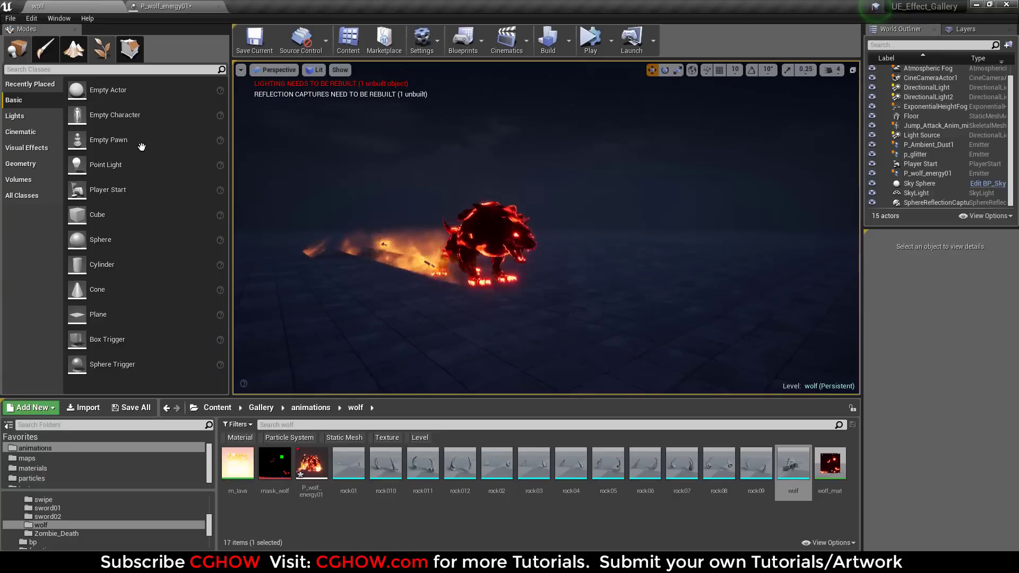
left_click(180, 5)
Open smoke's m_glow03 material and preview it on a plane and a cube.
left_click(581, 113)
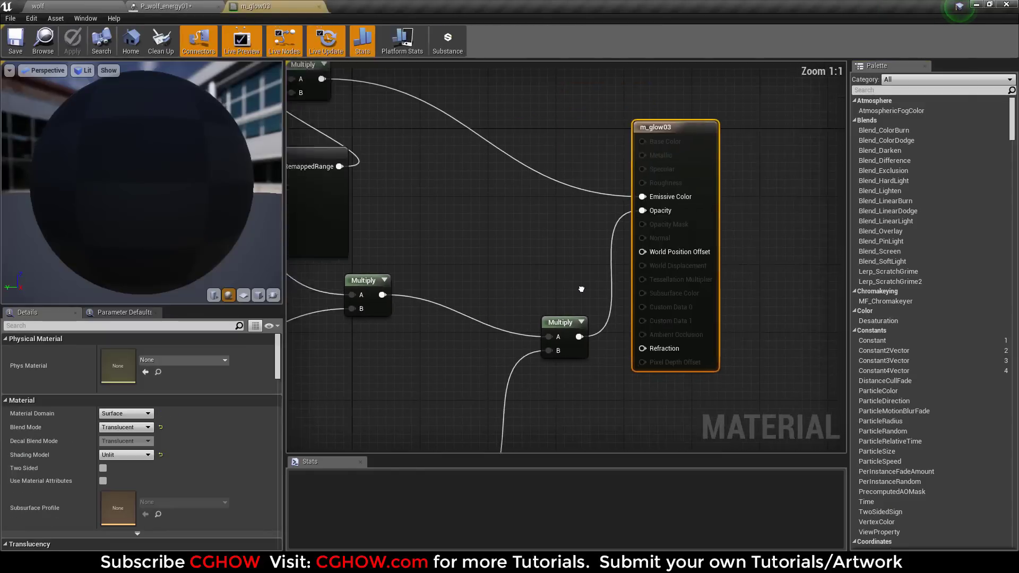
scroll(531, 239, "down", 3)
right_click_drag(297, 339, 487, 318)
left_click(243, 295)
left_click(259, 295)
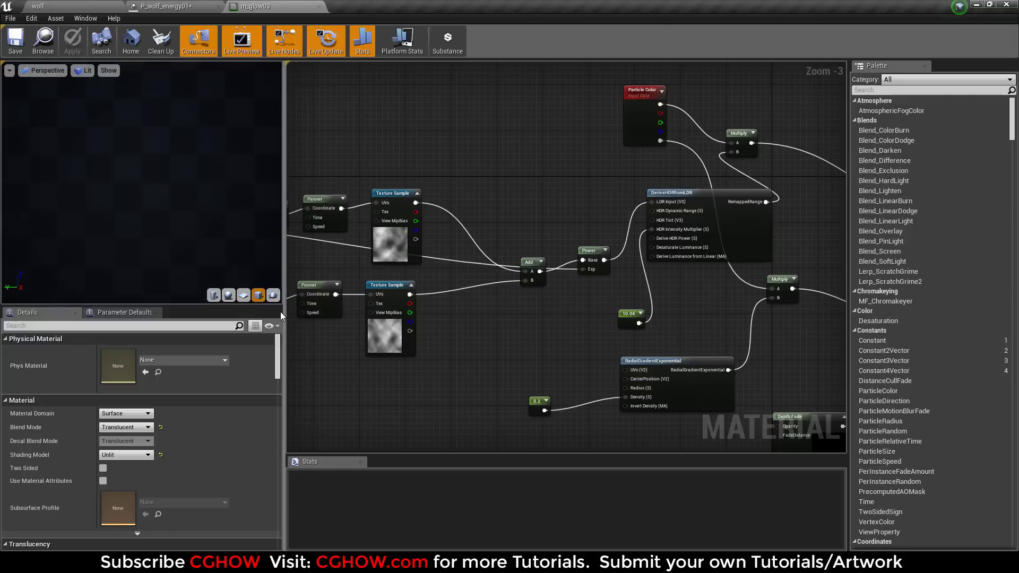
left_click_drag(173, 190, 201, 159)
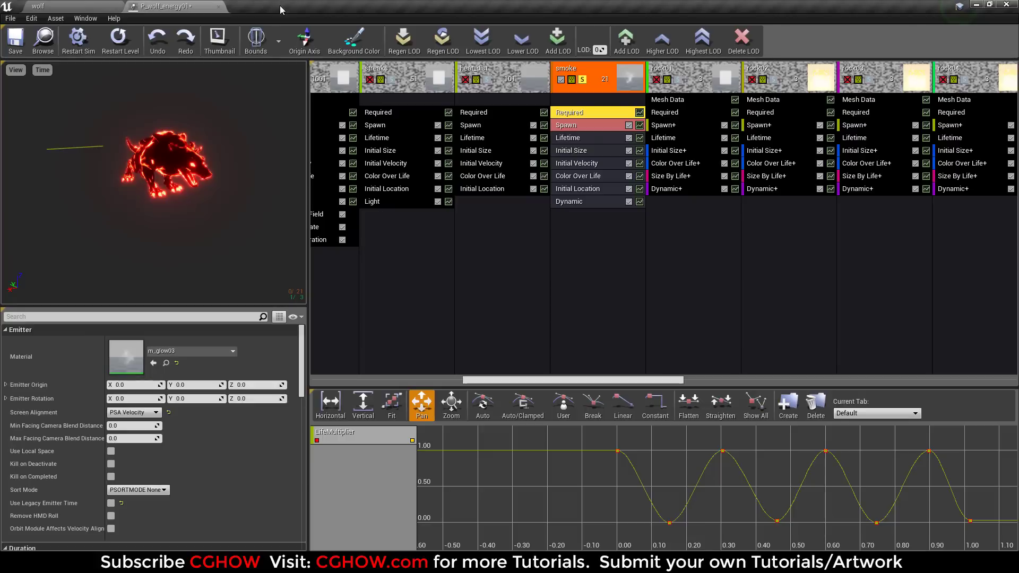
Replay the effect while reviewing smoke's Initial Size, then select the whole smoke emitter.
left_click(119, 39)
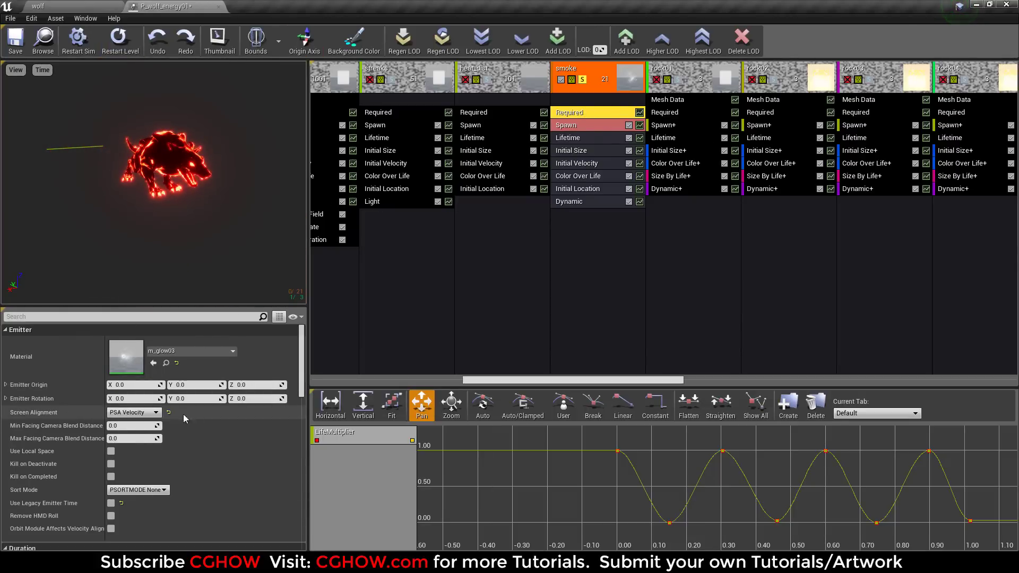
left_click(581, 151)
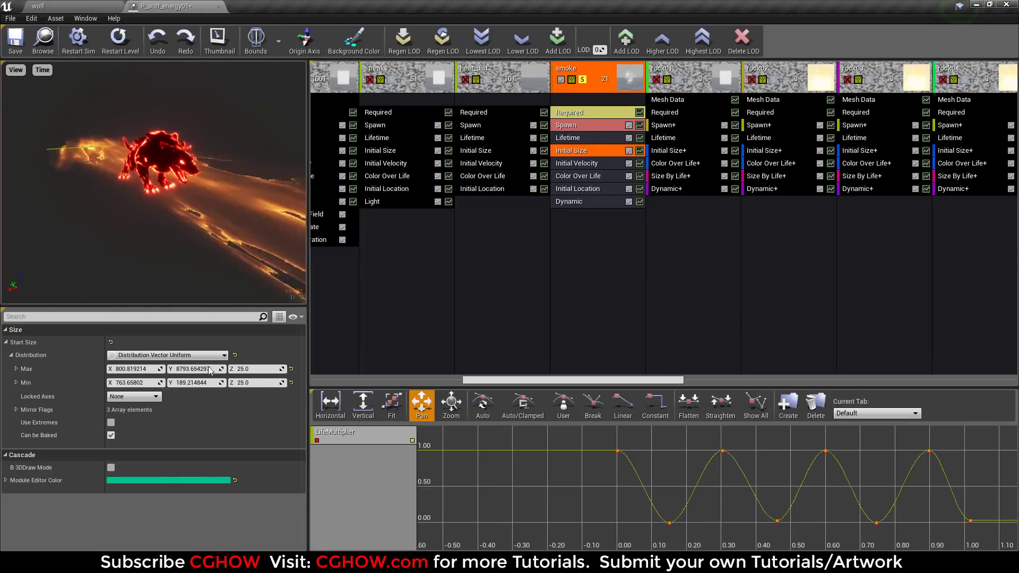
left_click(119, 40)
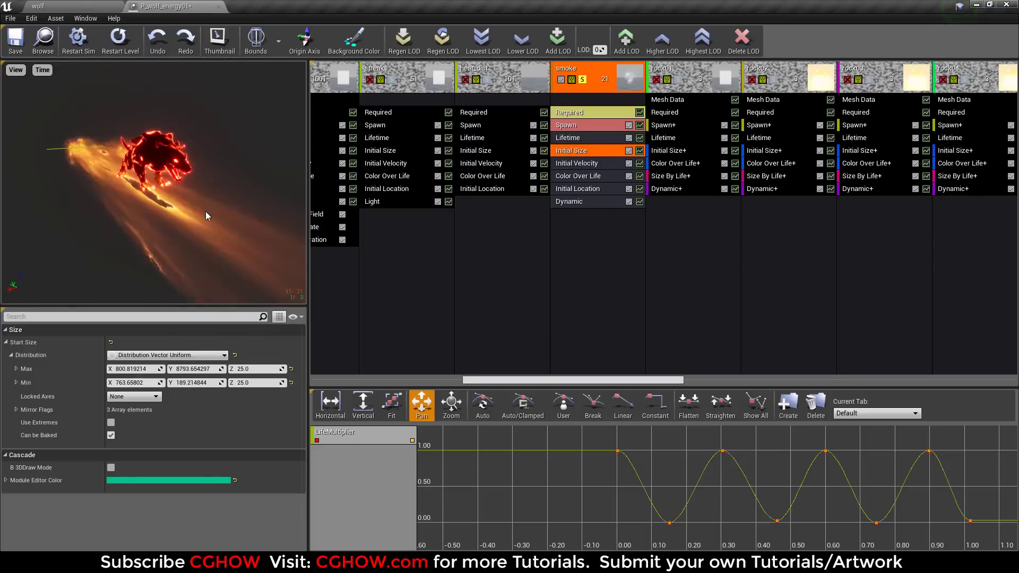
left_click(115, 40)
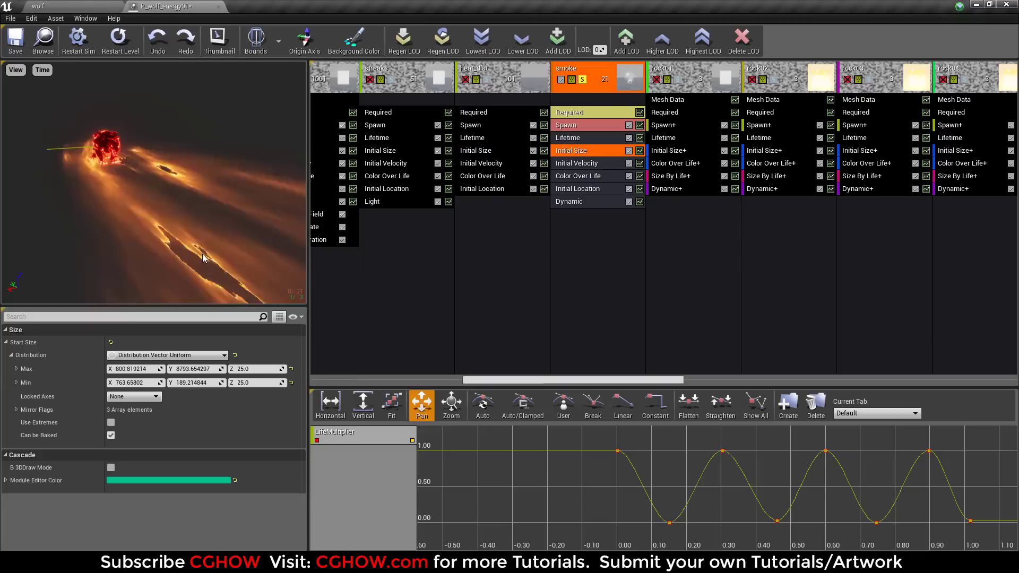
left_click(587, 84)
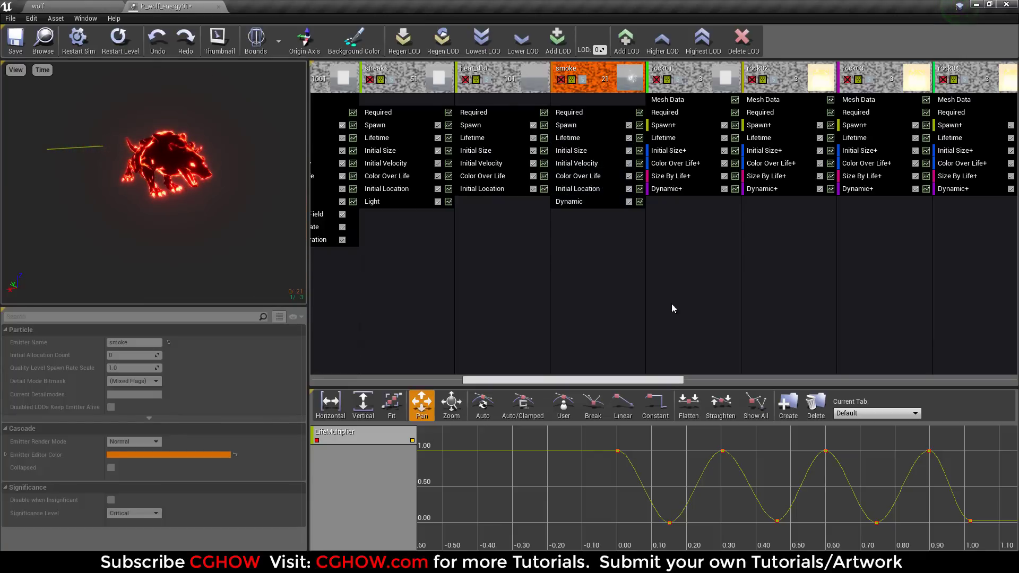
View rock03's Mesh Data and find the rock meshes in the Content Browser.
left_click_drag(657, 380, 715, 371)
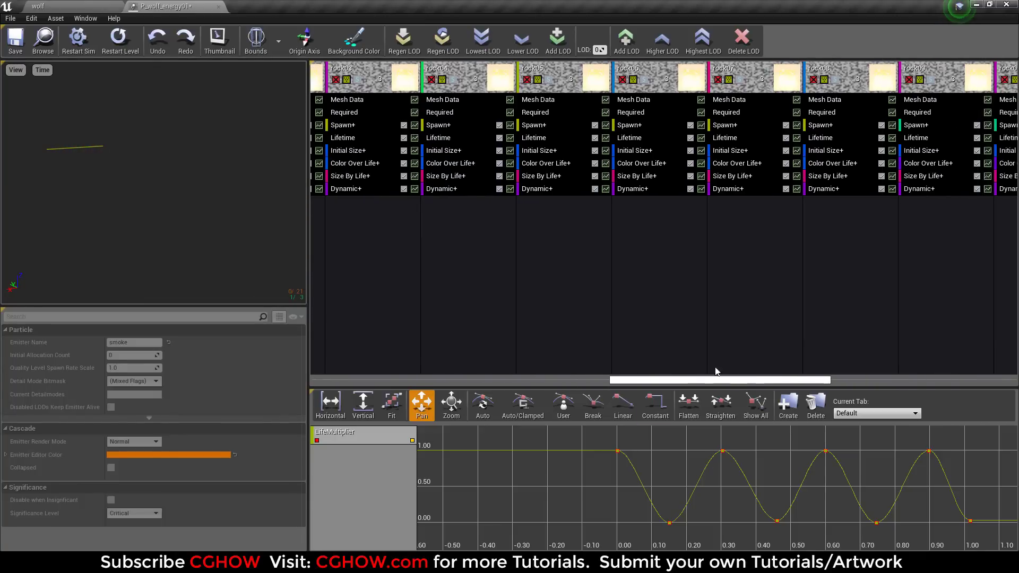
left_click(358, 82)
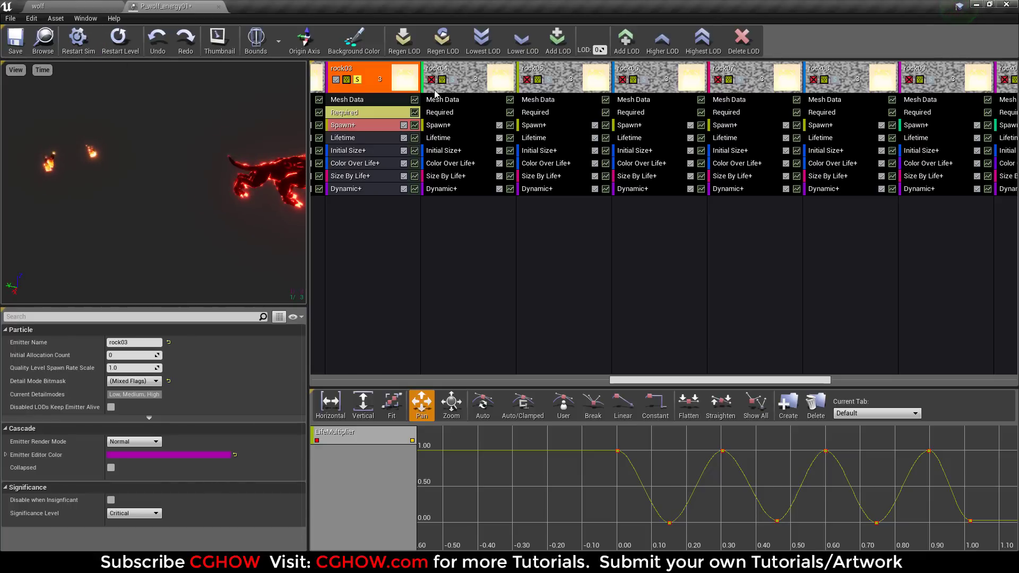
left_click(362, 101)
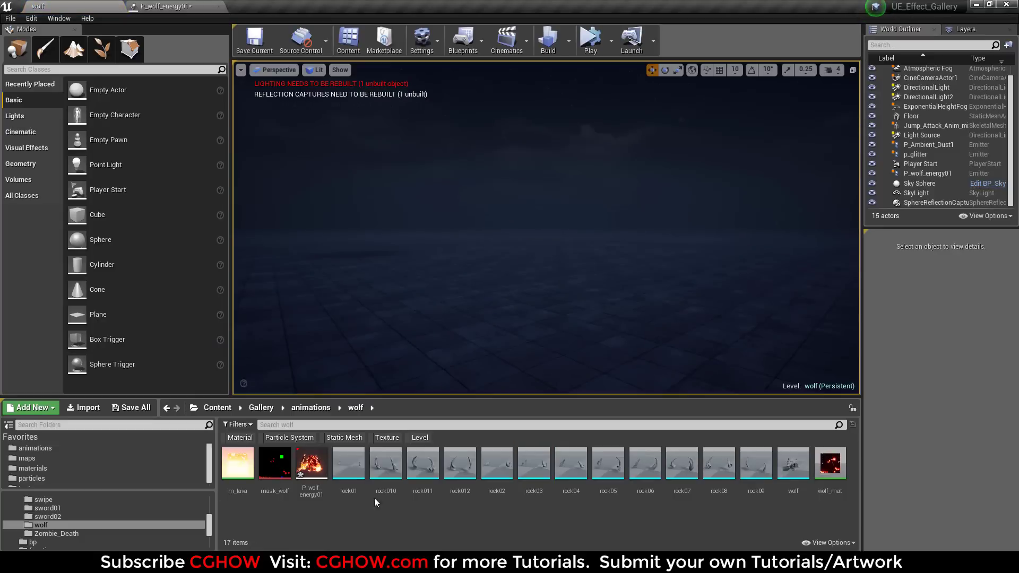
left_click(753, 470, "shift")
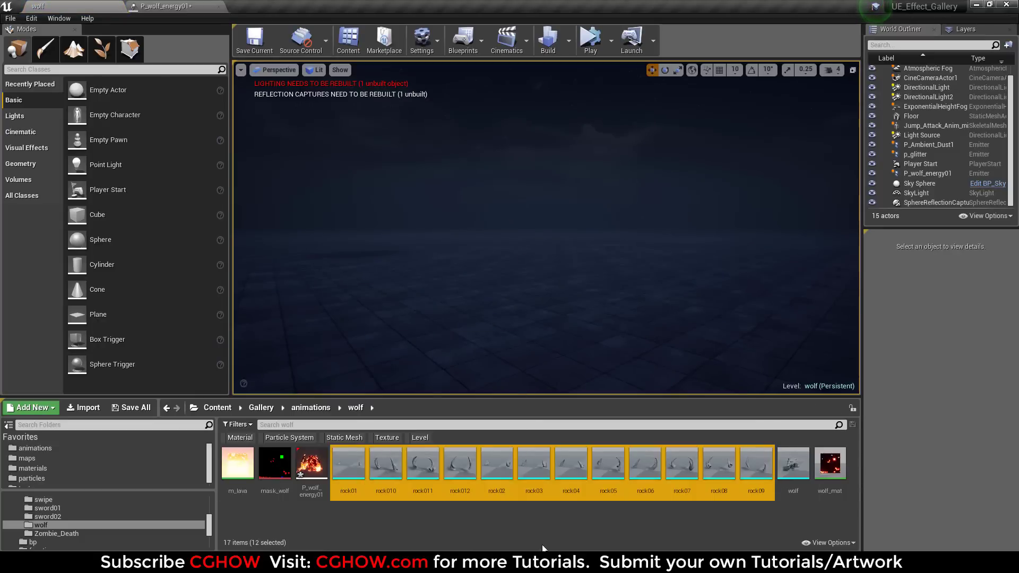
left_click(479, 532)
Inspect the rock01, rock010 and rock02 meshes in the mesh editor.
double_click(348, 467)
mouse_move(499, 369)
left_mouse_down()
mouse_move(499, 350)
mouse_move(499, 369)
left_mouse_up()
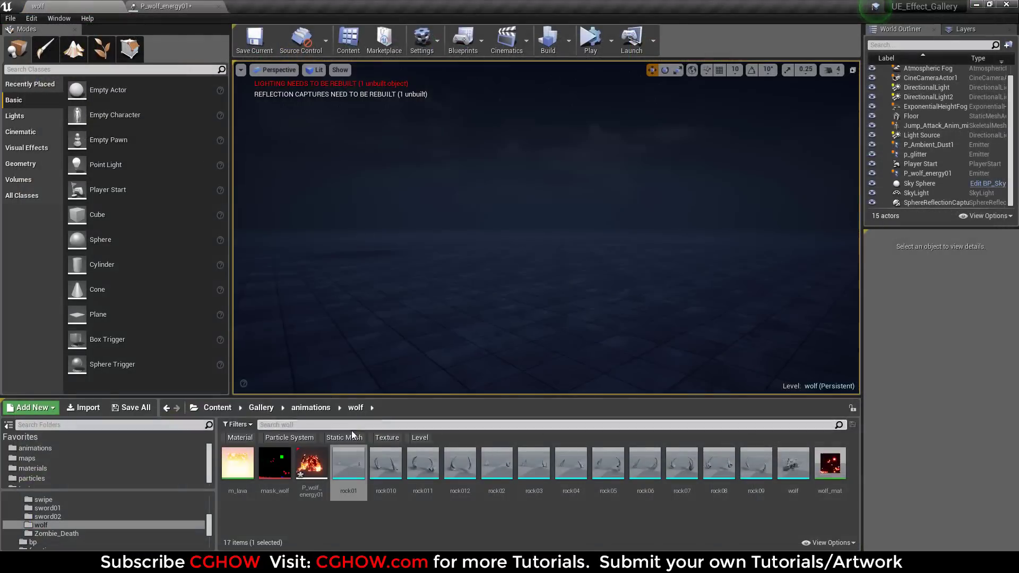
left_click(393, 465)
double_click(393, 465)
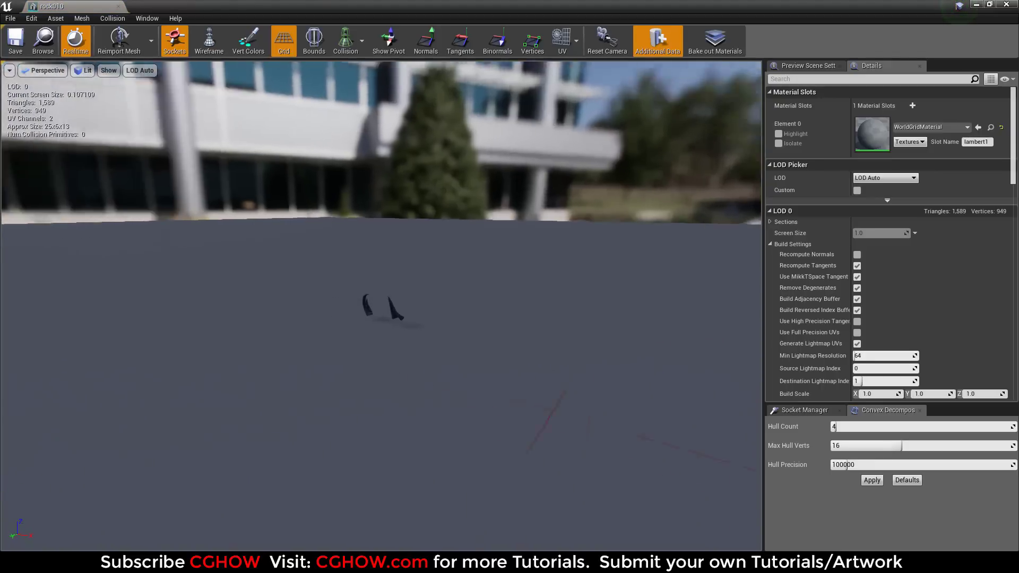
left_click_drag(380, 325, 380, 324)
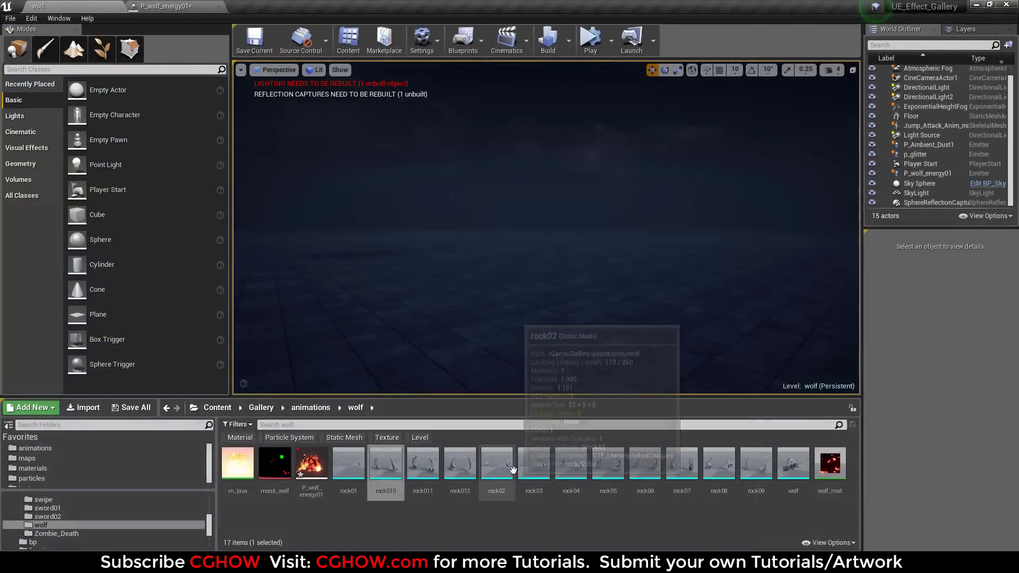
left_click(495, 470)
double_click(495, 470)
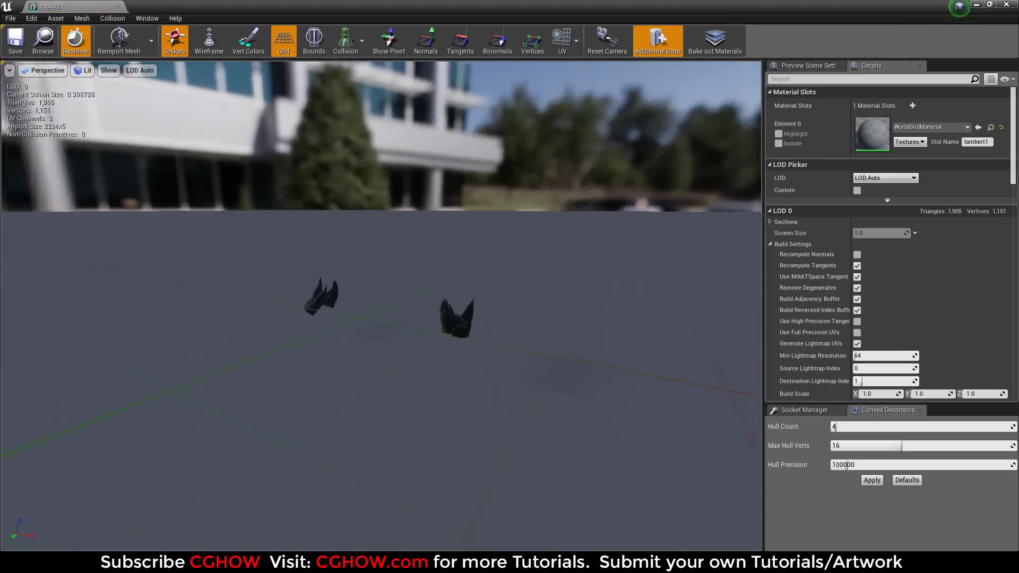
left_click_drag(379, 325, 379, 325)
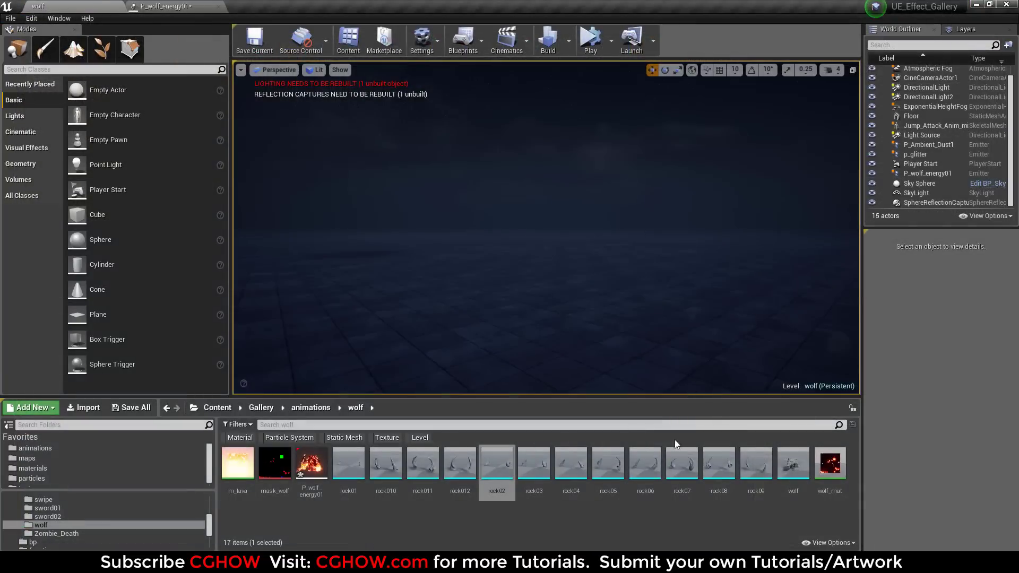
Check rock06, then reopen rock01 with Show Pivot enabled and close it.
double_click(644, 472)
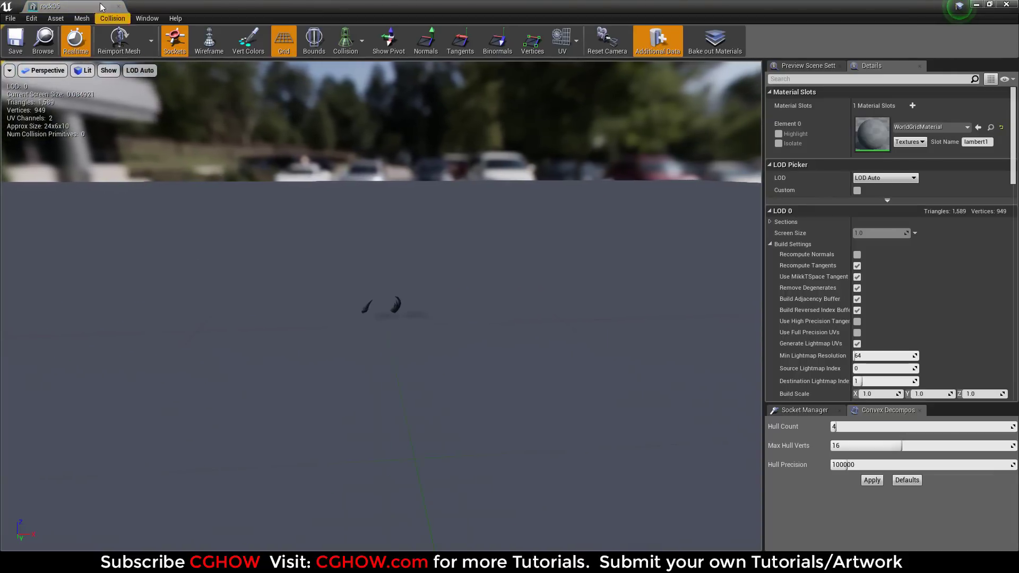
left_click(118, 7)
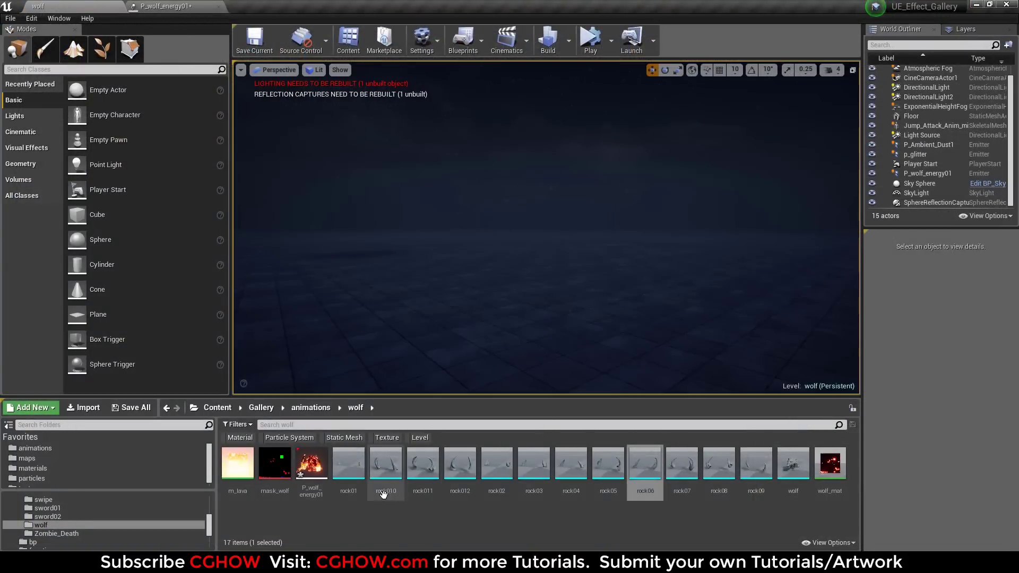
double_click(348, 464)
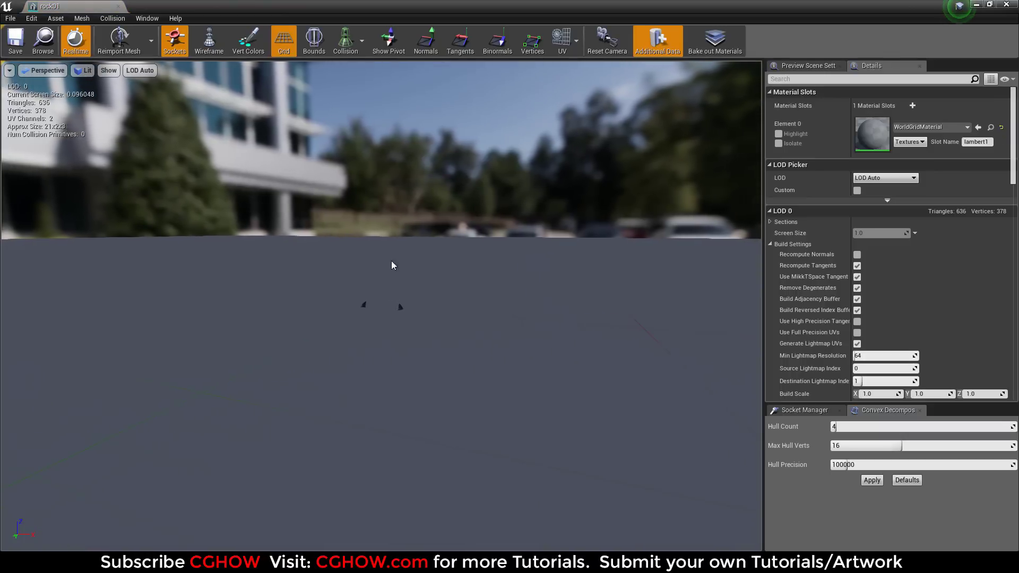
left_click(382, 42)
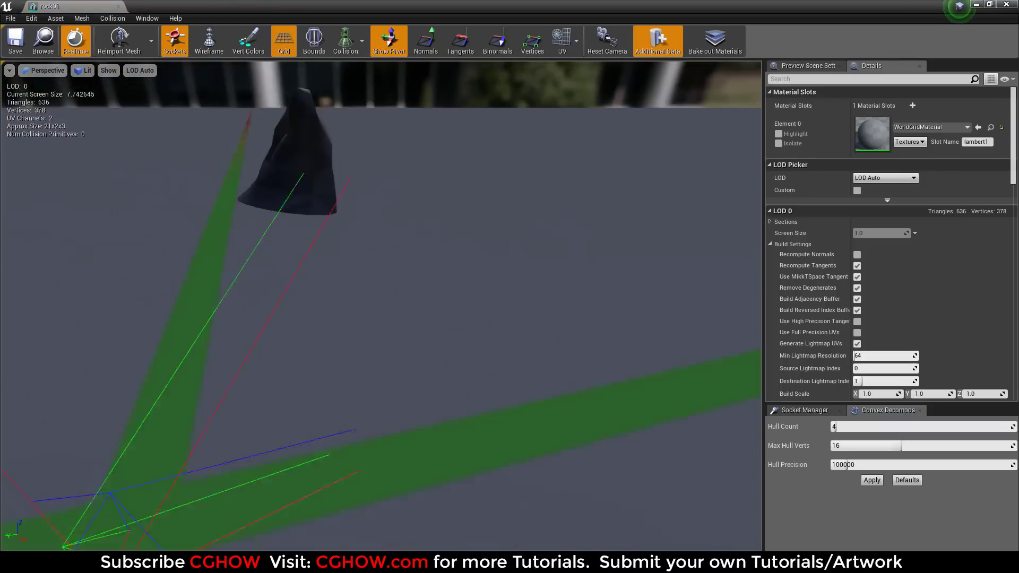
left_click(118, 6)
Inspect rock012 from several angles and close its mesh editor.
double_click(454, 466)
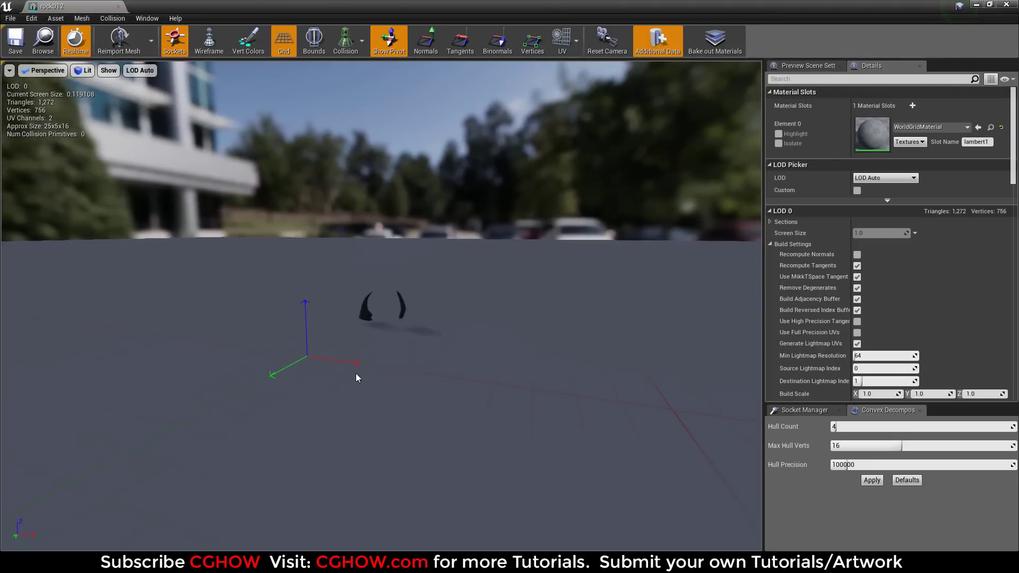
left_click_drag(356, 377, 423, 327)
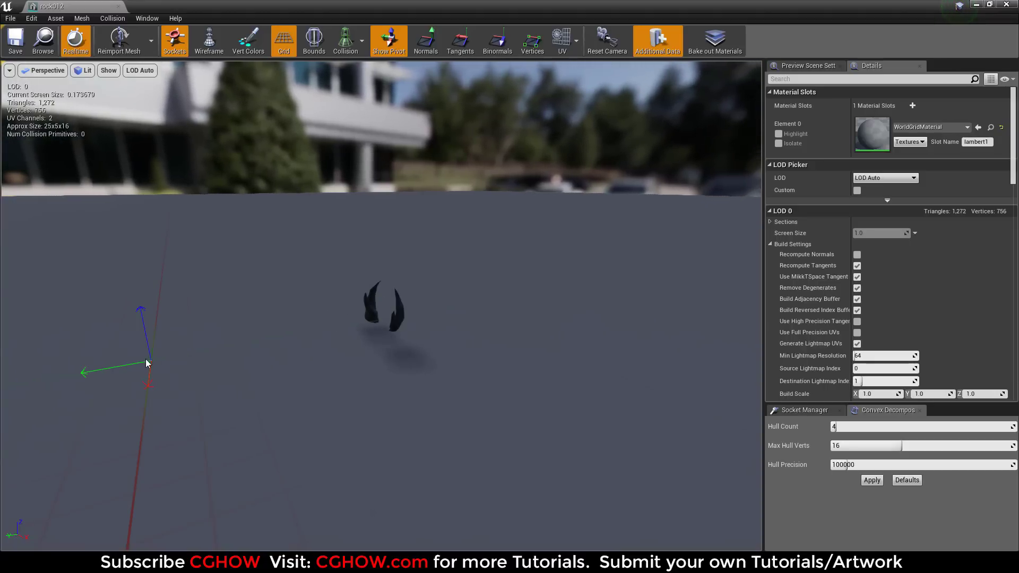
left_click_drag(168, 359, 155, 364)
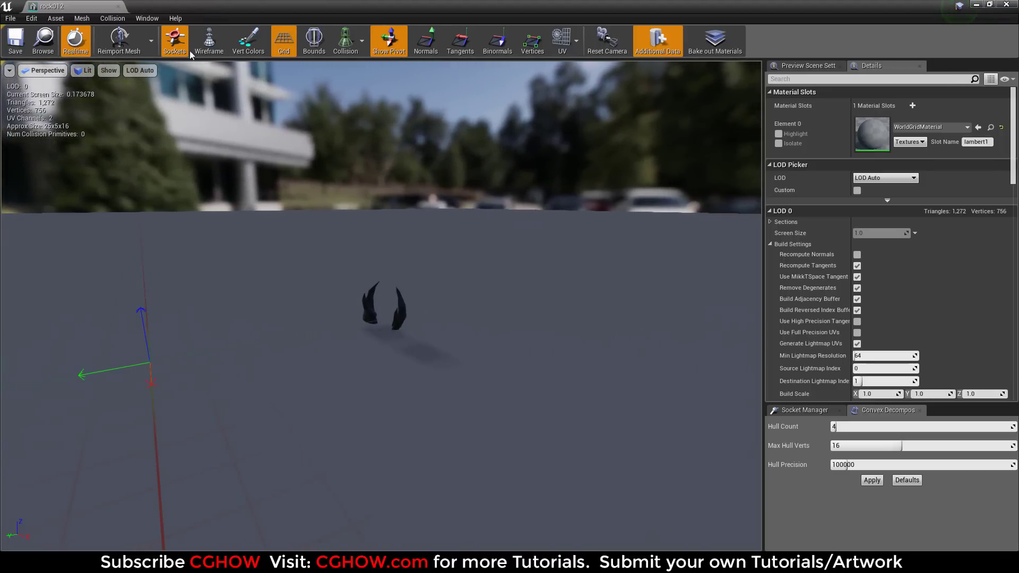
left_click(118, 6)
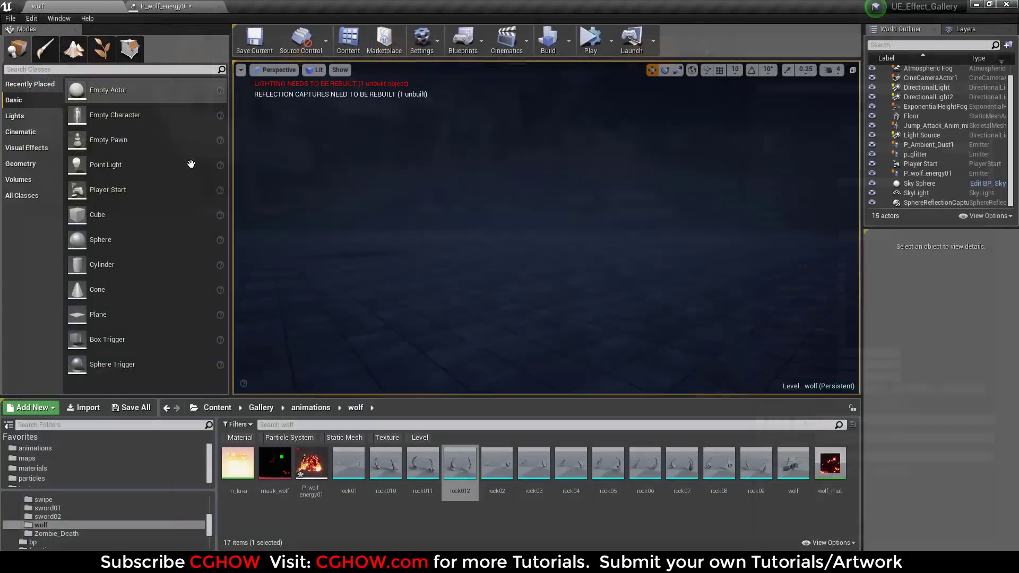
Back in P_wolf_energy01, toggle solo on the rock01 through rock07 emitters.
left_click(175, 5)
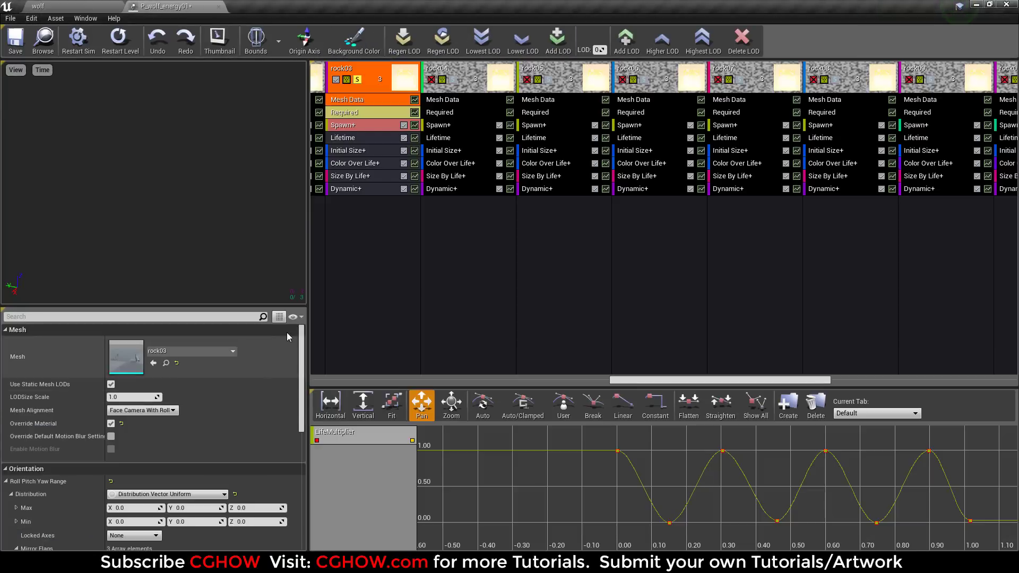
left_click(359, 81)
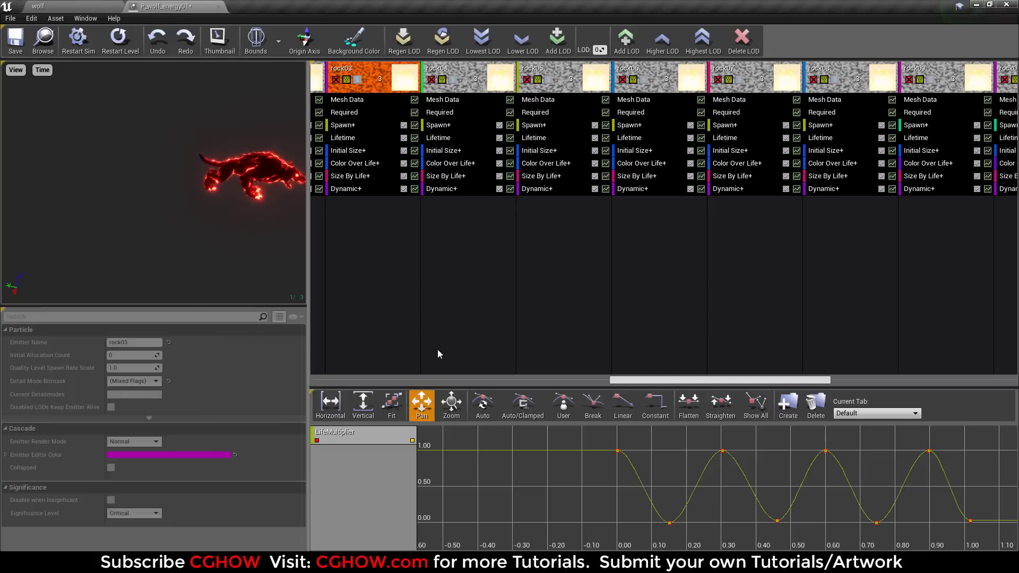
left_click_drag(626, 381, 602, 371)
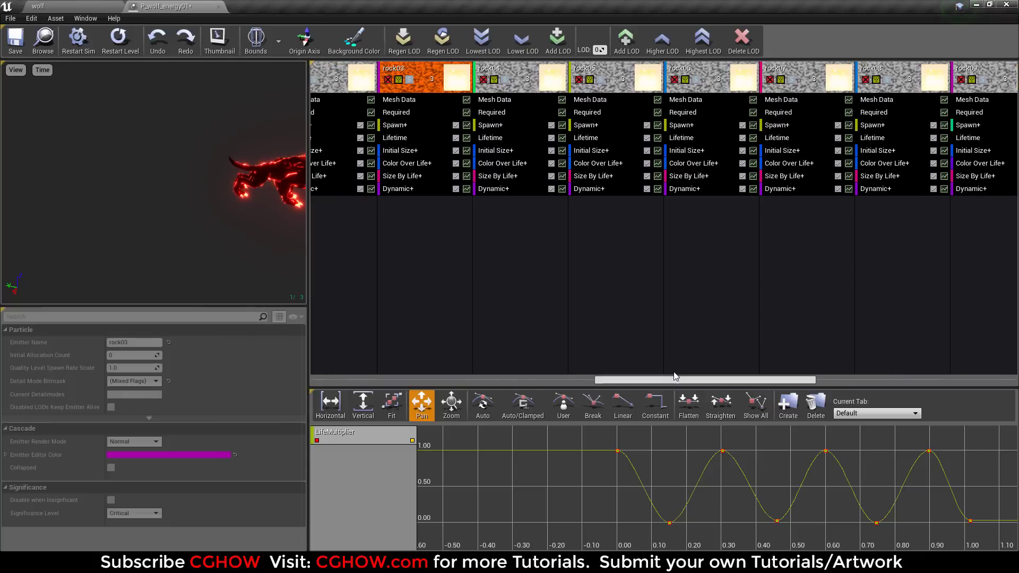
left_click_drag(675, 376, 639, 377)
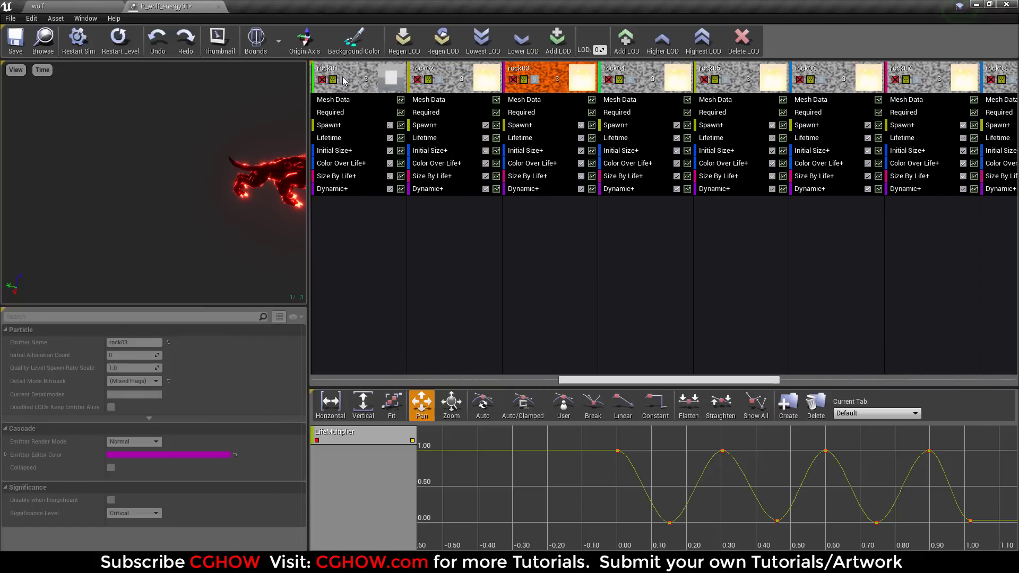
left_click(344, 81)
left_click(440, 79)
left_click(535, 79)
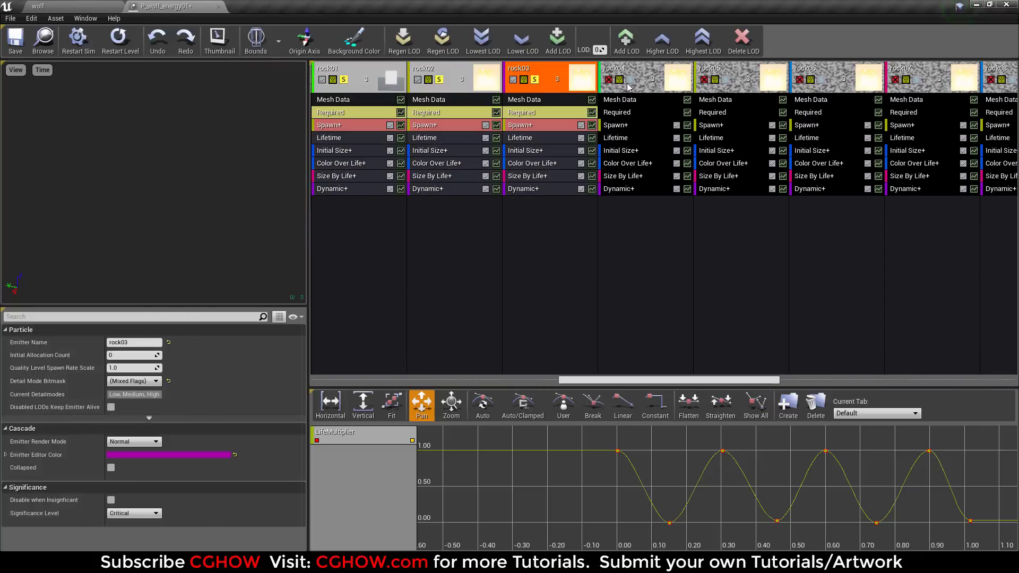
left_click(630, 80)
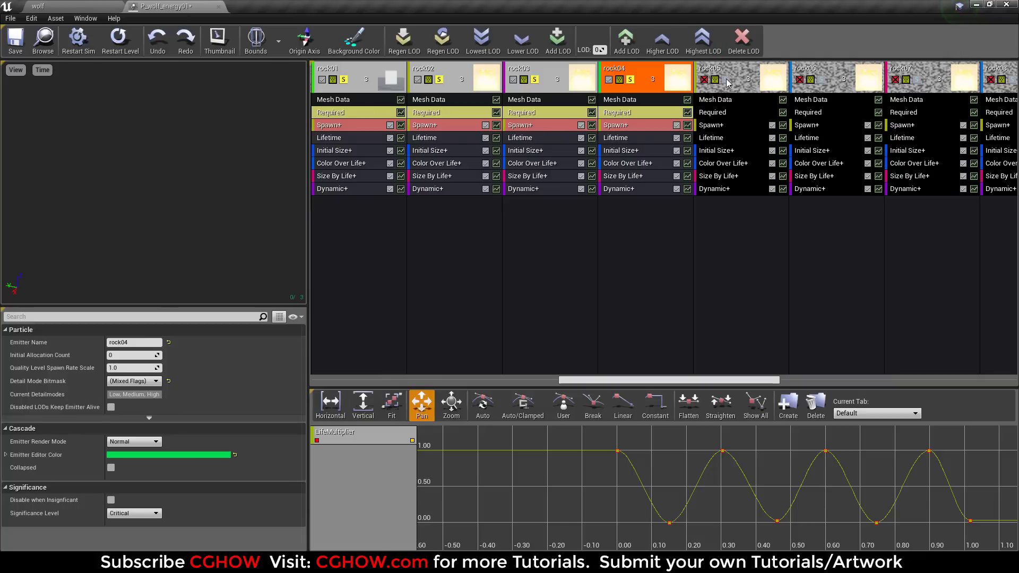
left_click(726, 80)
left_click_drag(727, 383, 818, 382)
left_click(505, 81)
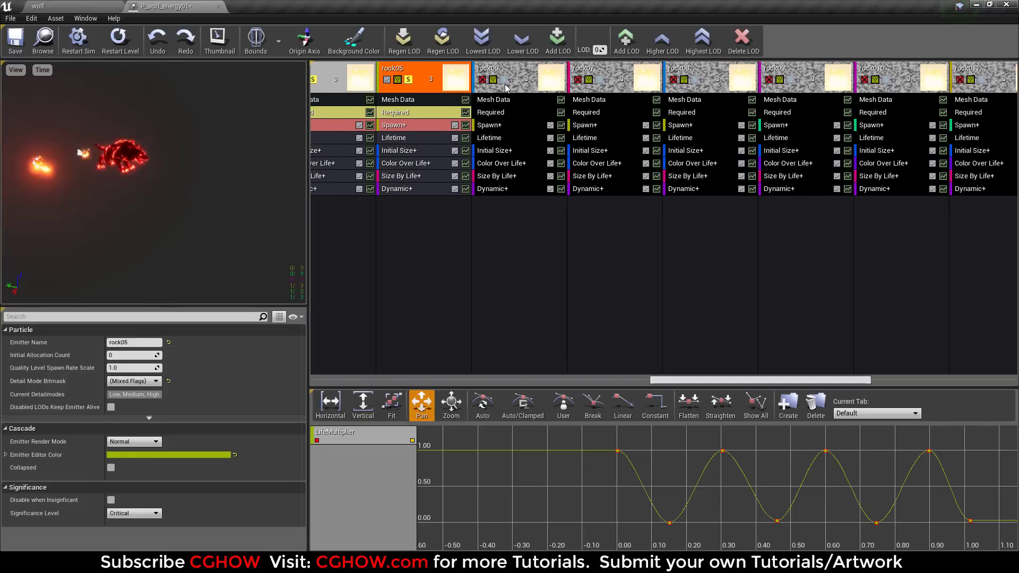
left_click(599, 81)
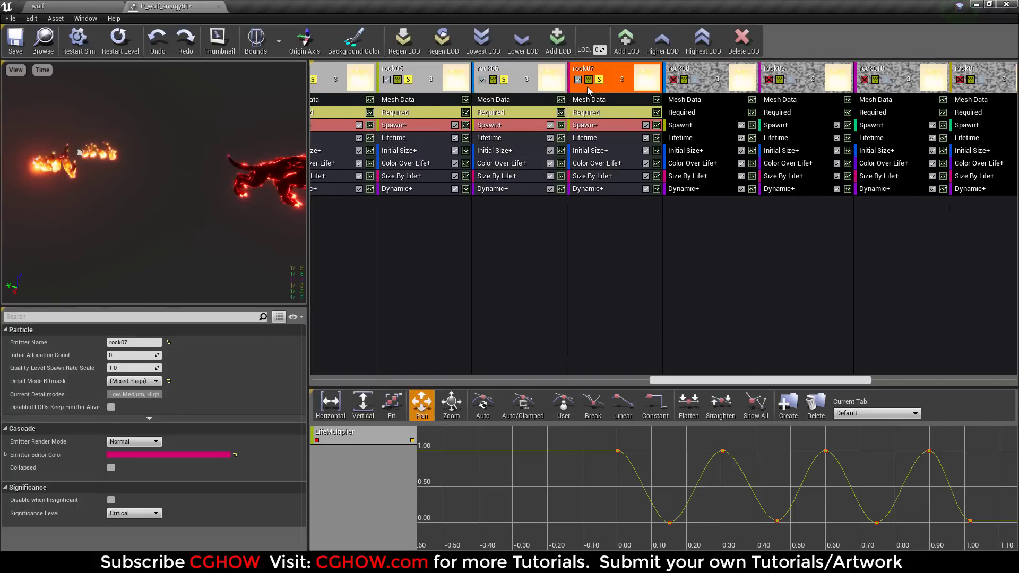
Turn on rock08, rock09, rock010, rock011 and rock012, then replay the effect.
left_click(695, 81)
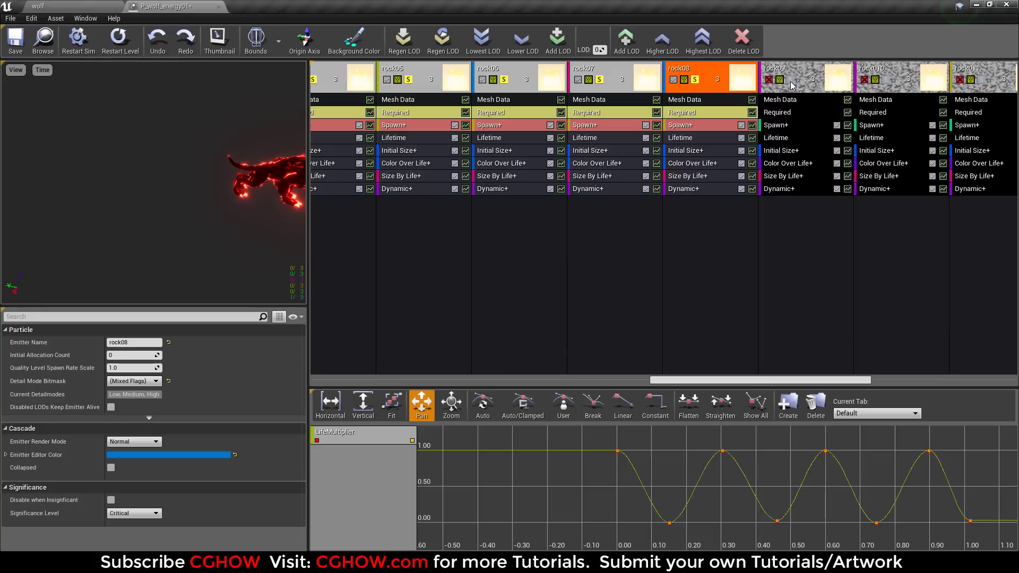
left_click(791, 81)
left_click(885, 81)
left_click(981, 80)
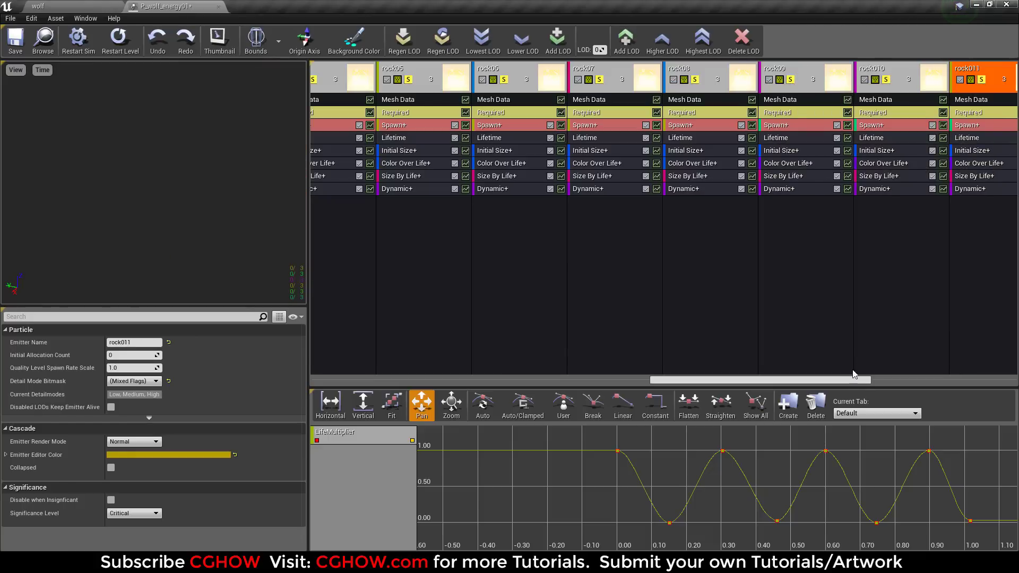
left_click_drag(859, 380, 992, 383)
left_click(698, 81)
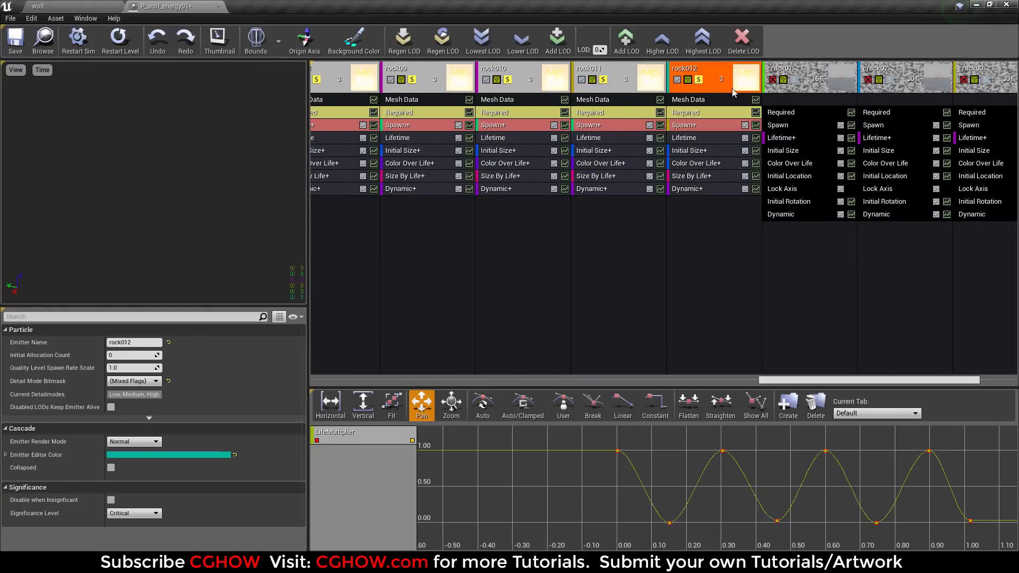
left_click_drag(789, 383, 655, 382)
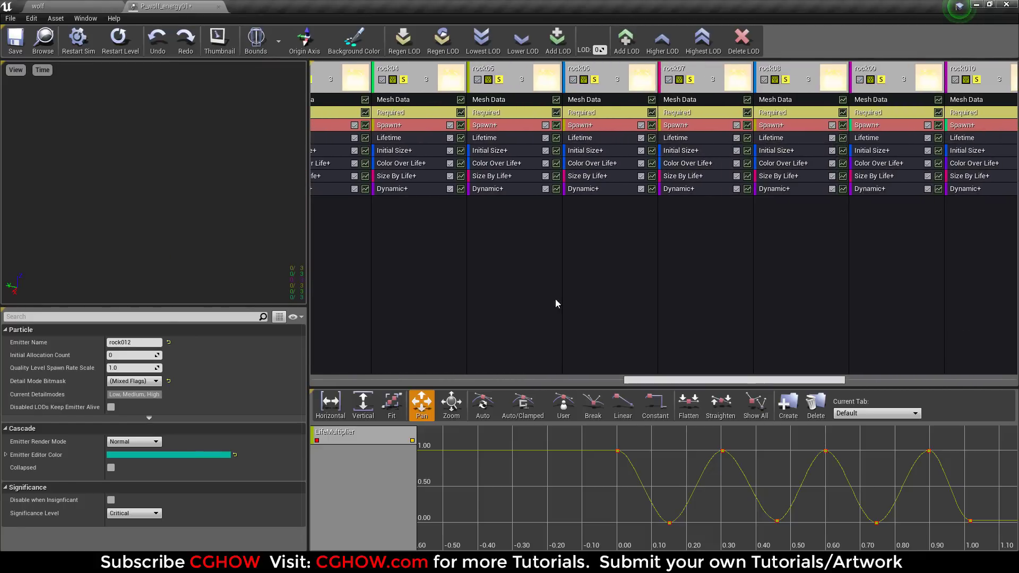
left_click(115, 44)
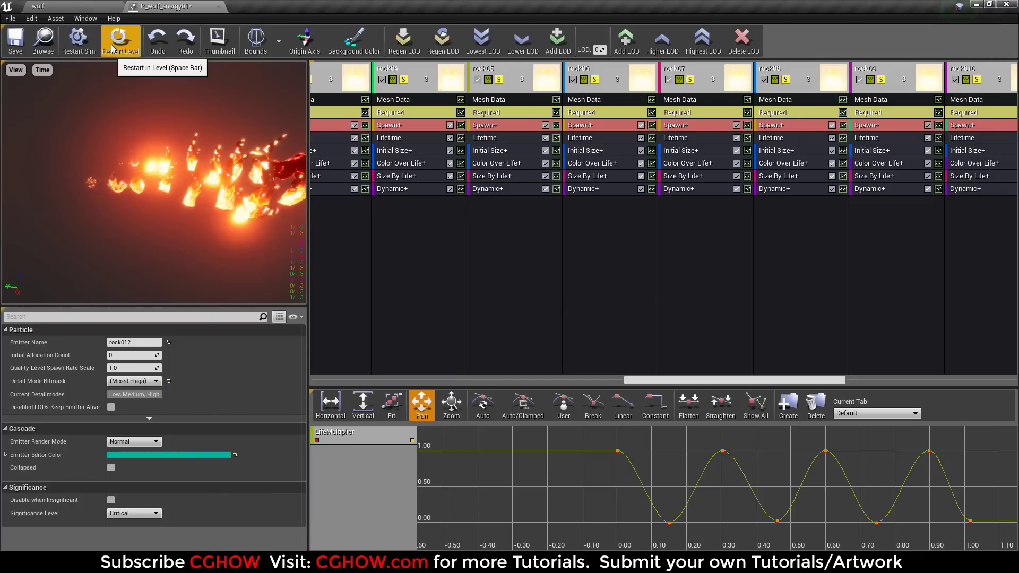
left_click_drag(648, 381, 565, 383)
Give rock01–rock06 Emitter Delays of 0.1, 0.2, 0.3, 0.4, 0.5, 0.6, then replay.
left_click(411, 113)
scroll(190, 447, "down", 10)
scroll(203, 434, "down", 3)
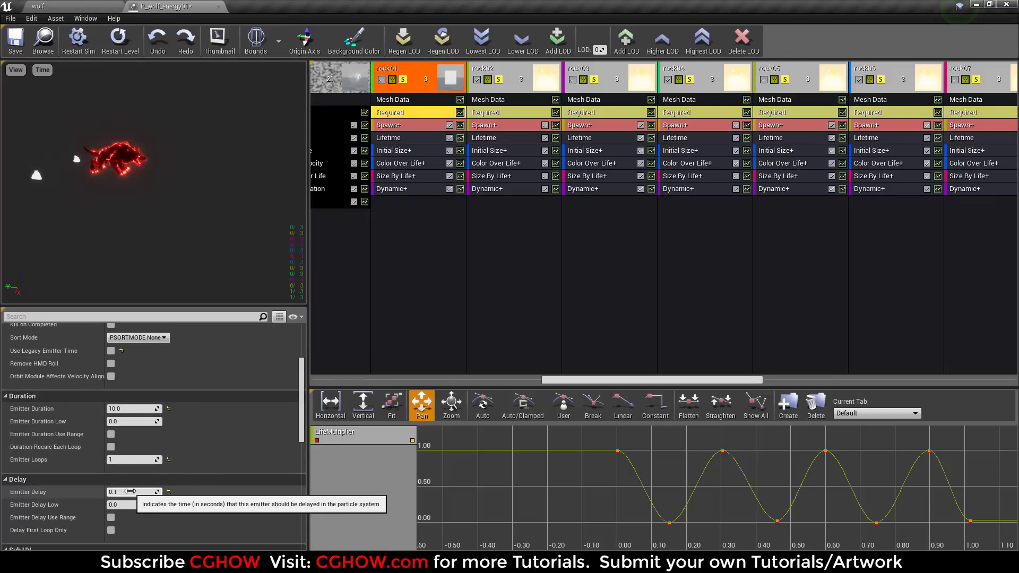
left_click(502, 116)
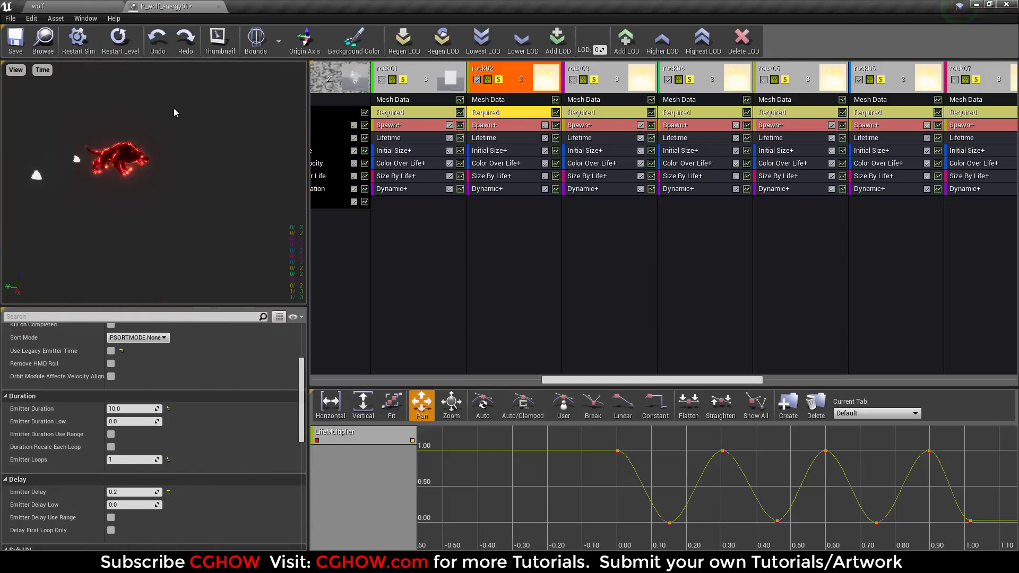
left_click(581, 114)
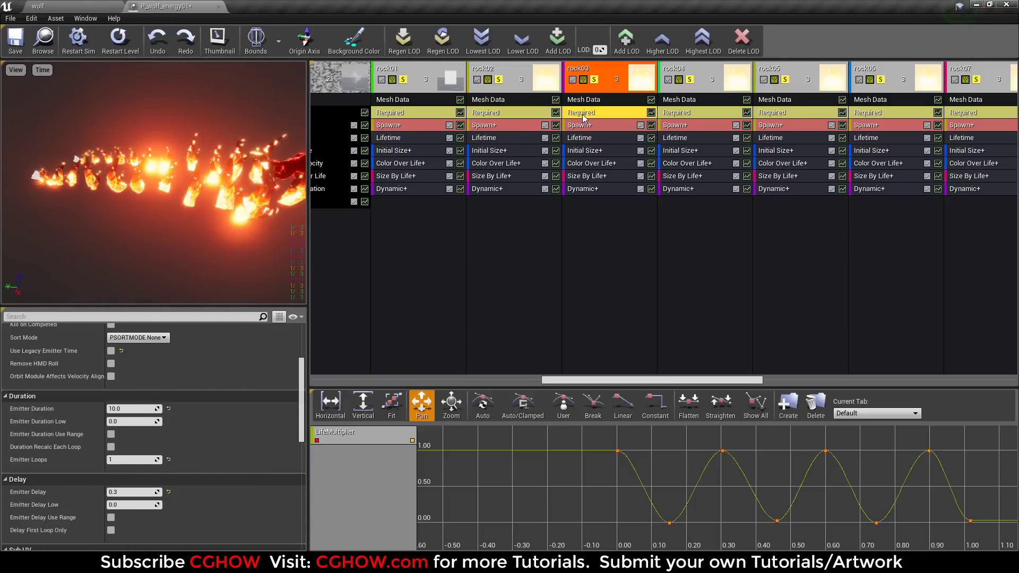
left_click(679, 113)
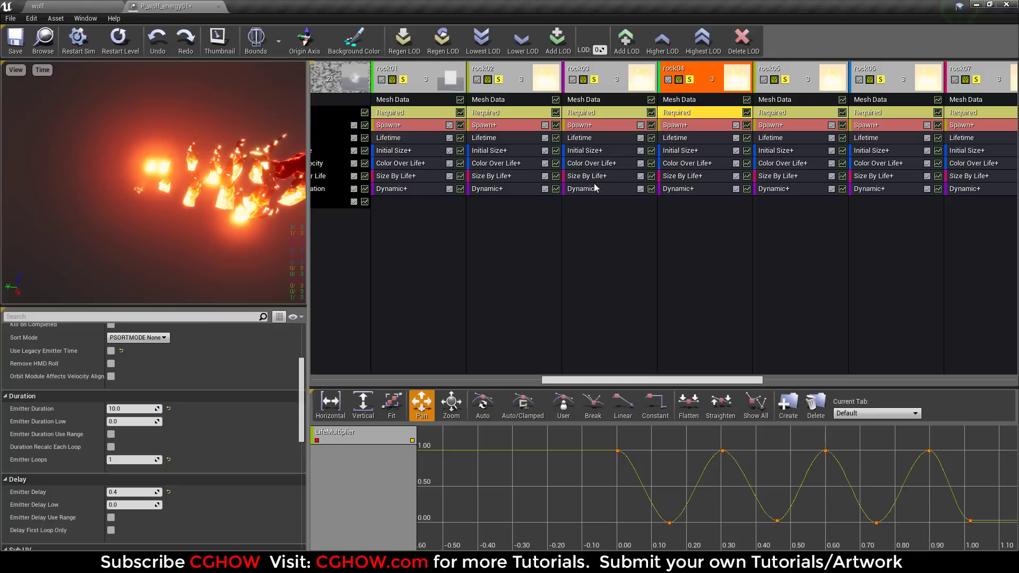
left_click(773, 113)
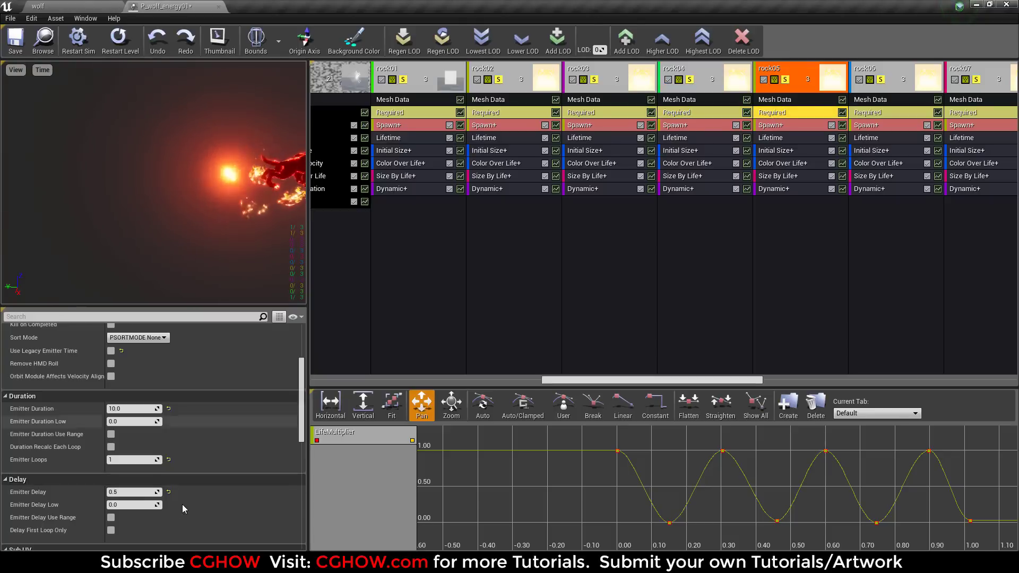
left_click(871, 116)
left_click(114, 47)
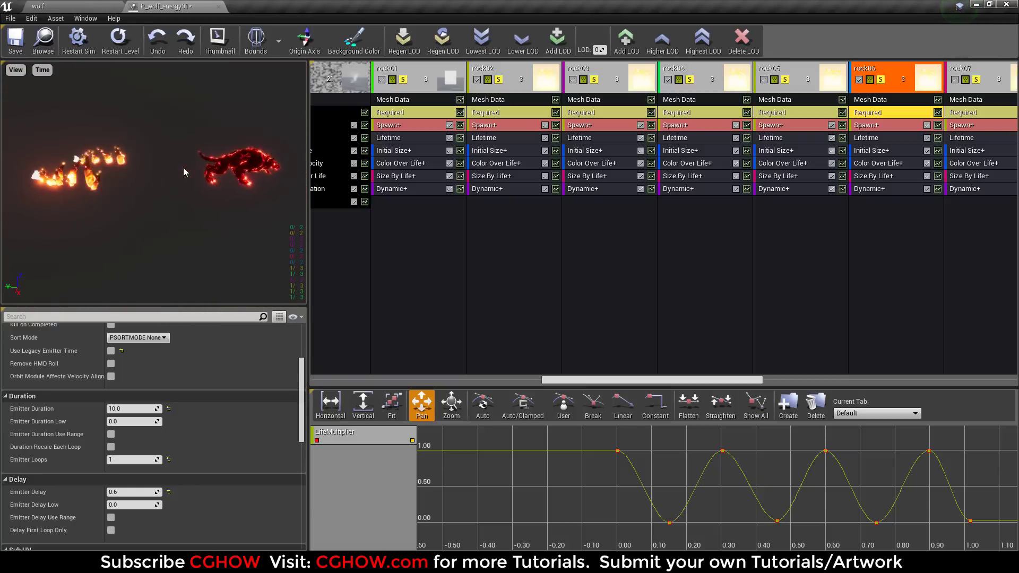
left_click(406, 190)
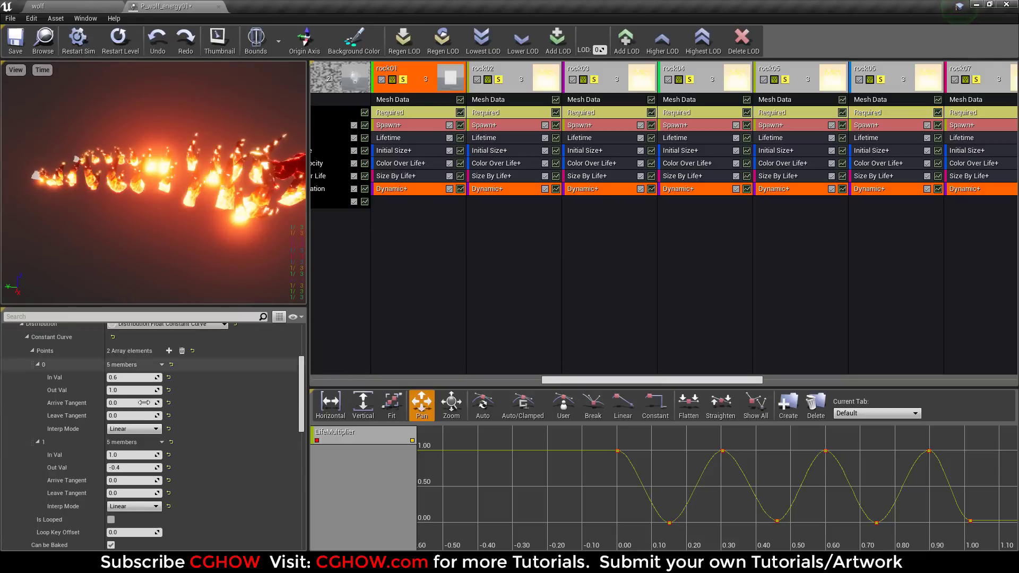
scroll(138, 415, "up", 5)
scroll(159, 380, "down", 4)
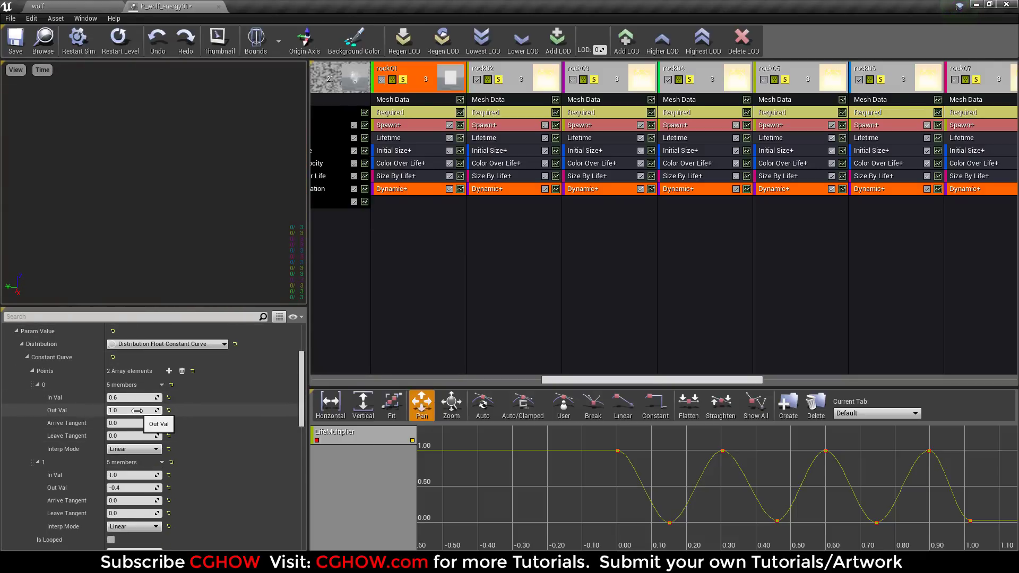
left_click(120, 52)
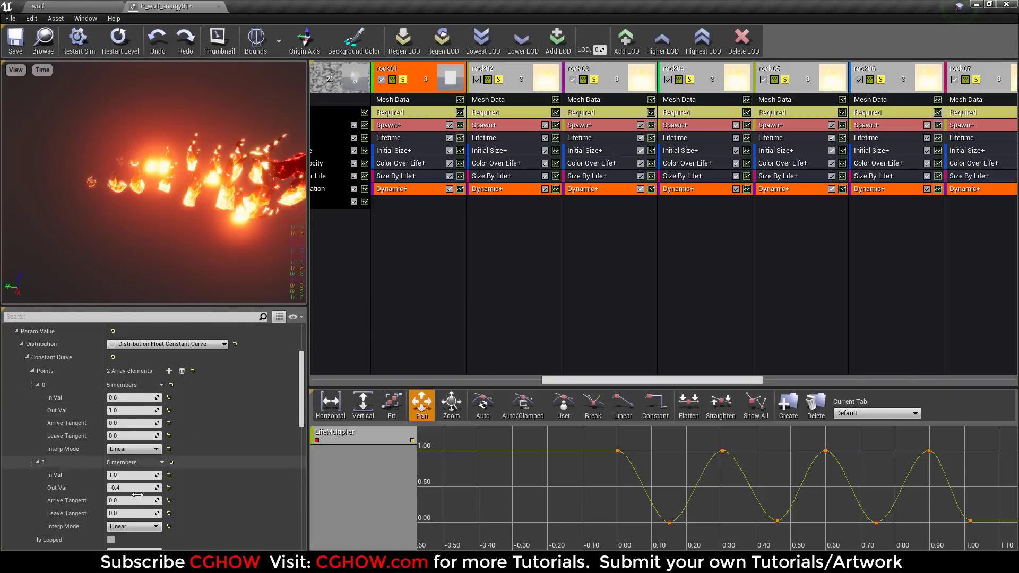
left_click(412, 112)
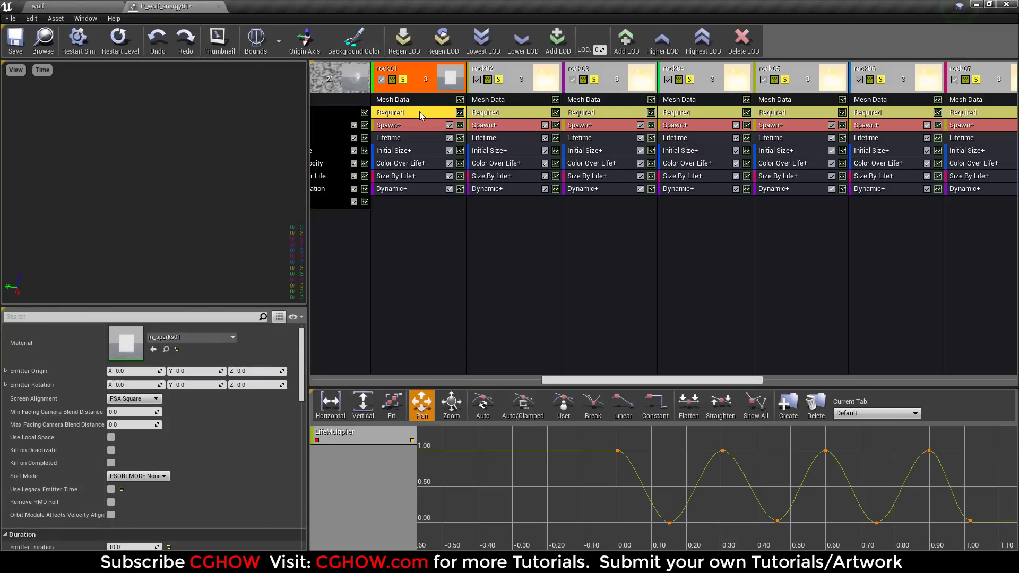
left_click(490, 113)
Open the m_lava material, check its texture_1 noise parameter, and preview it on a cube.
double_click(119, 361)
scroll(656, 288, "down", 4)
right_click_drag(495, 313, 553, 272)
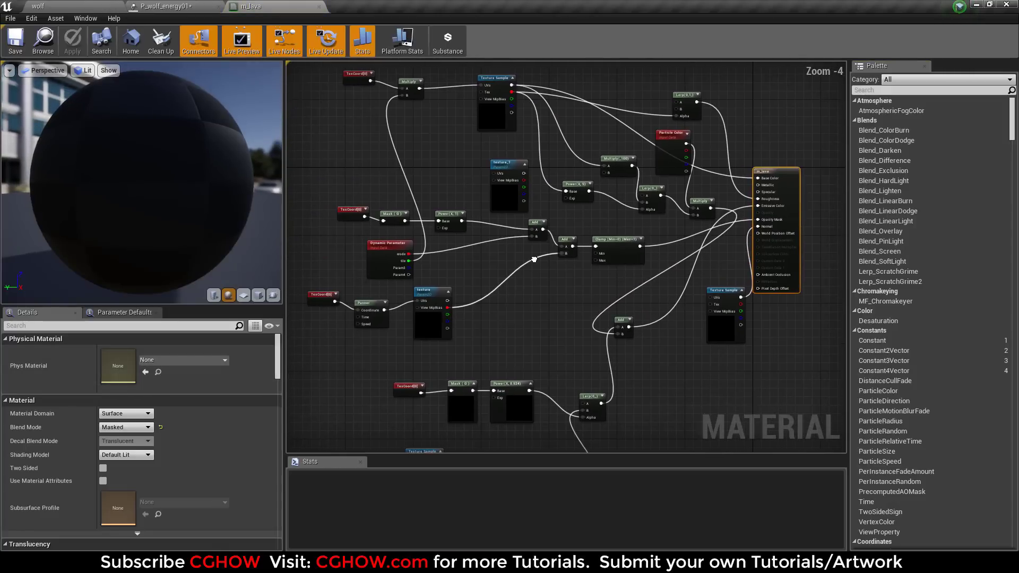
left_click(504, 183)
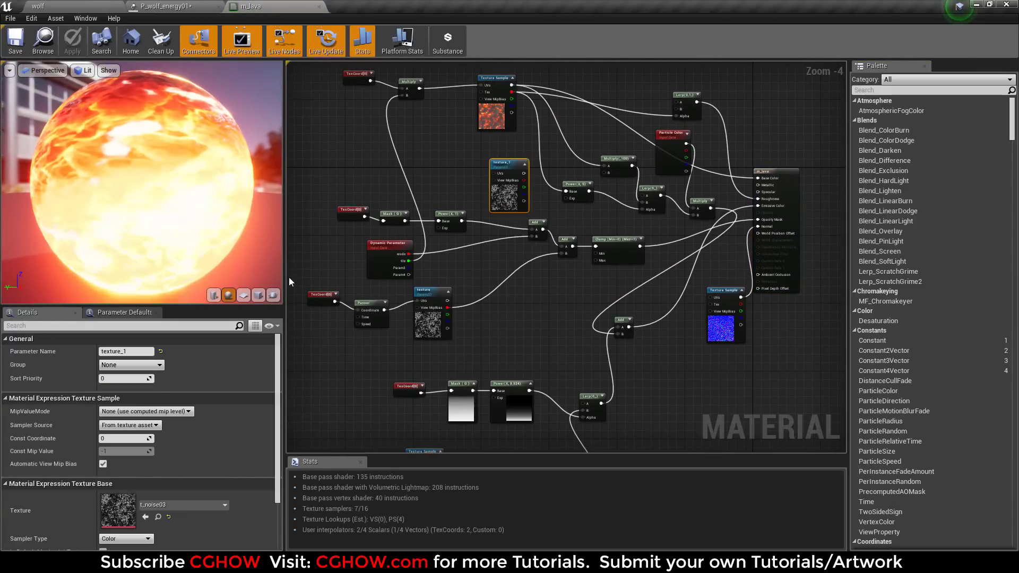
left_click(258, 295)
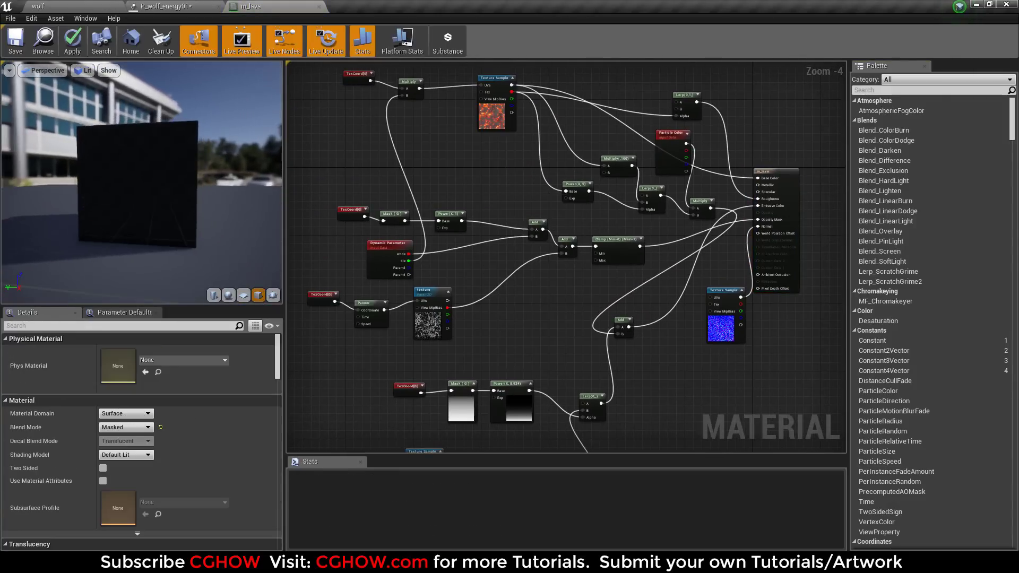
Inspect the lava and T_Fire_Tiled_D texture samples and the Power exponent 8.9244.
right_click_drag(505, 124, 505, 198)
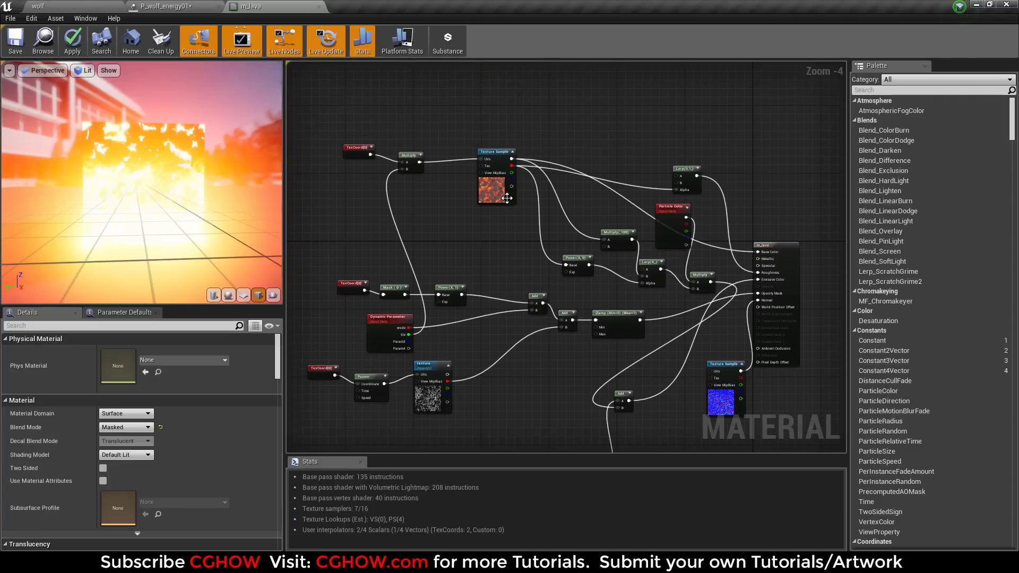
left_click(504, 198)
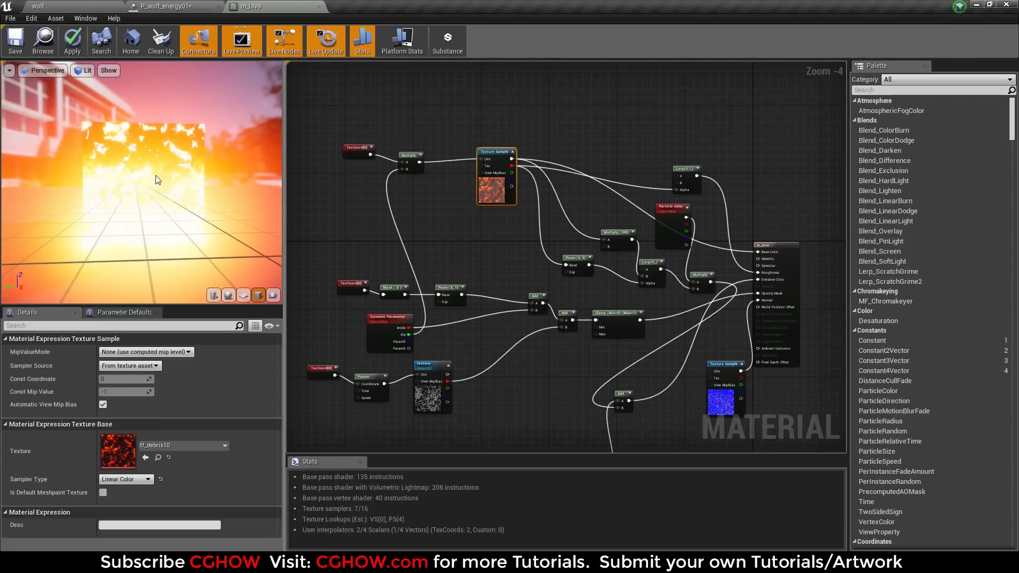
right_click_drag(486, 266, 480, 145)
right_click_drag(437, 333, 455, 250)
left_click(427, 339)
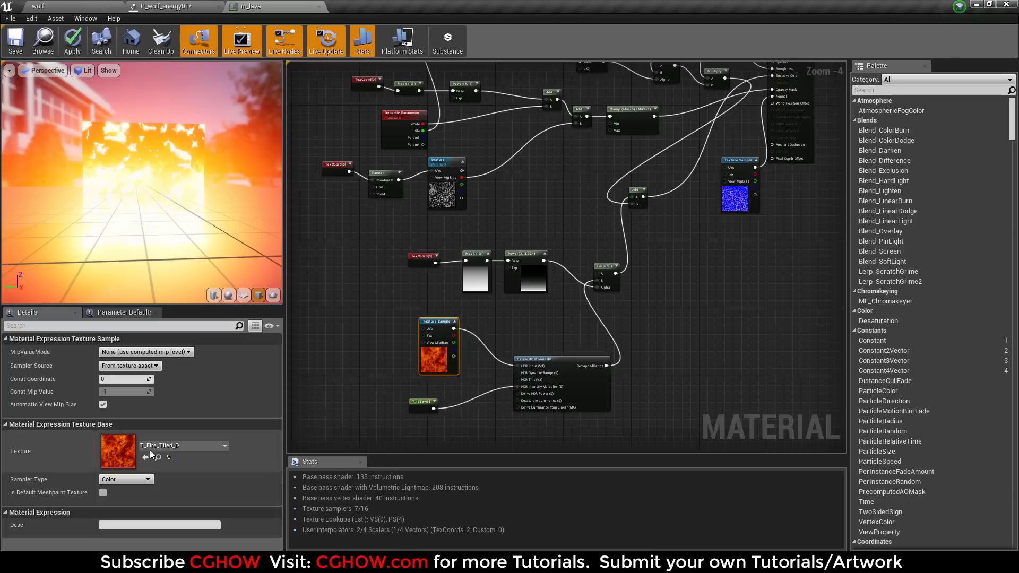
scroll(471, 290, "up", 2)
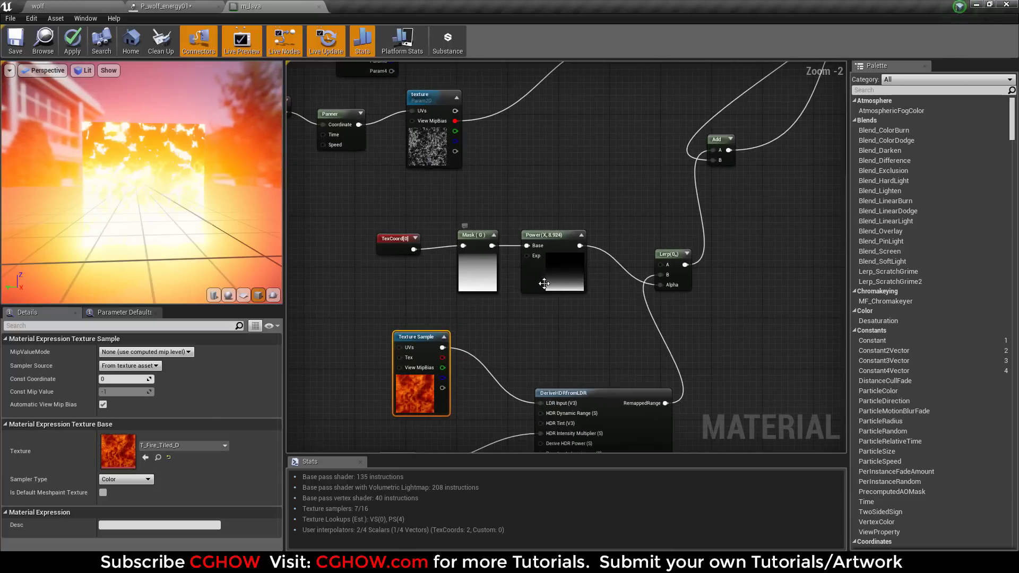
left_click(552, 238)
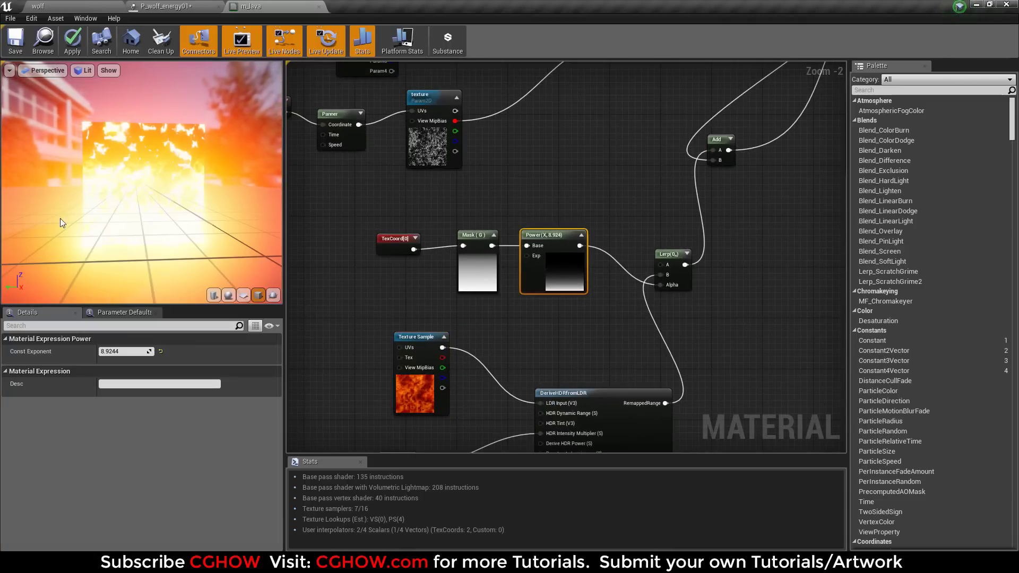
In the wolf particle system, compare rock03's and rock07's meshes and locate rock07 in the project.
left_click(179, 6)
left_click(610, 100)
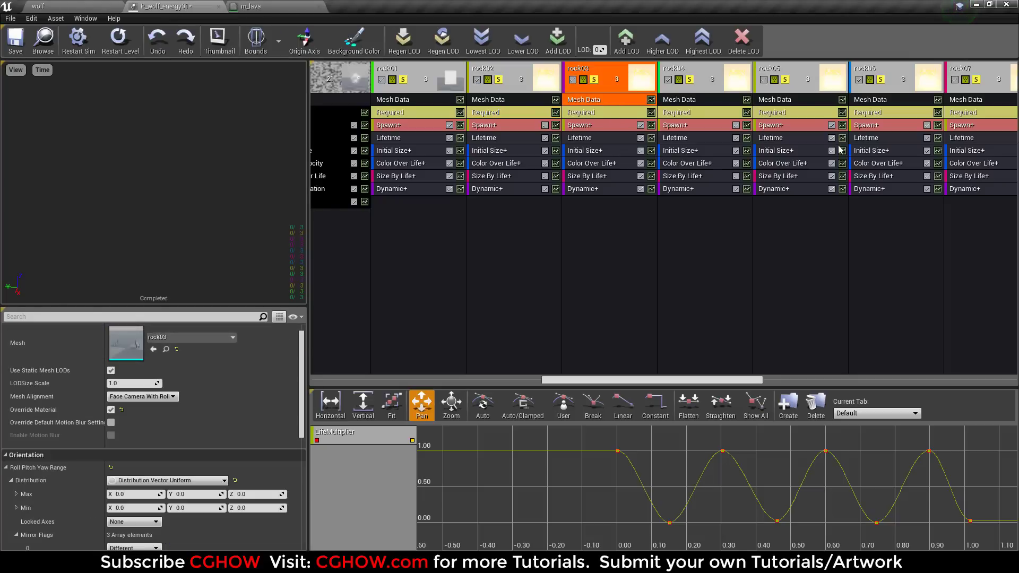
left_click(966, 101)
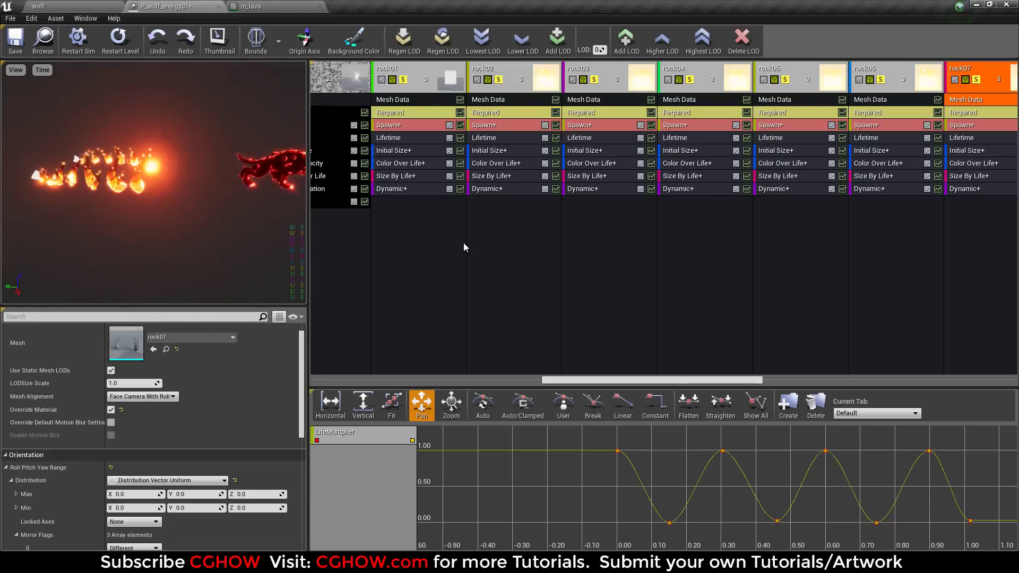
left_click(165, 349)
left_click(170, 6)
Preview m_lava on the rock mesh and select its TexCoord, Mask and Power nodes.
left_click(251, 5)
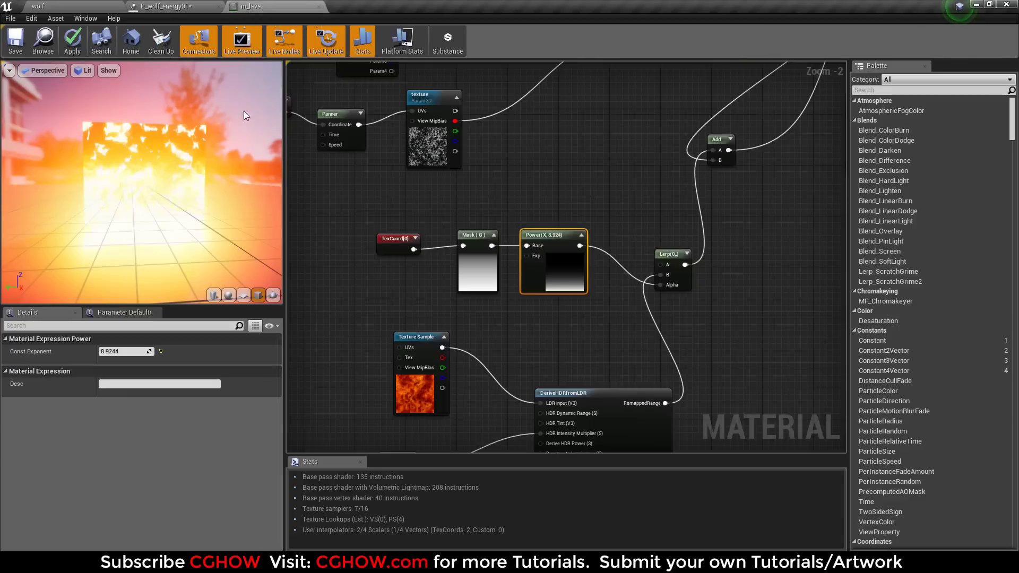
left_click(272, 295)
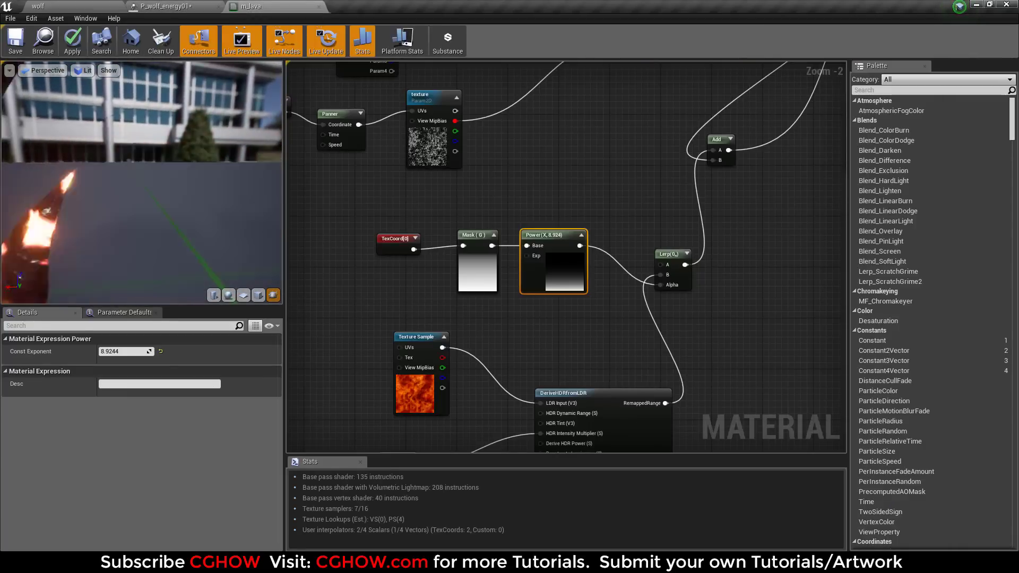
scroll(158, 221, "up", 5)
left_click_drag(158, 220, 252, 223)
right_click_drag(523, 300, 523, 236)
right_click_drag(600, 227, 562, 306)
right_click_drag(449, 370, 461, 434)
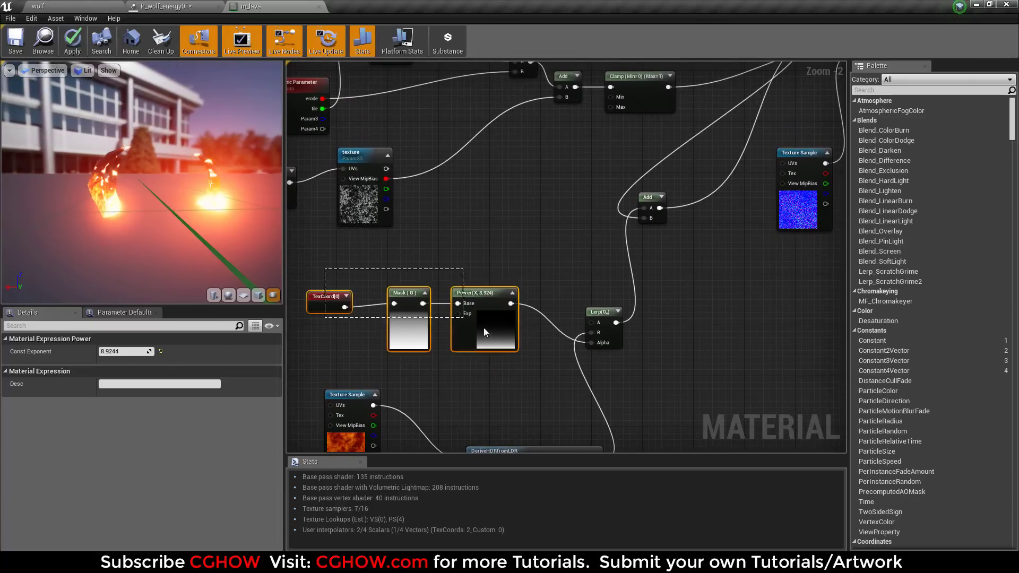
left_click_drag(486, 329, 491, 333)
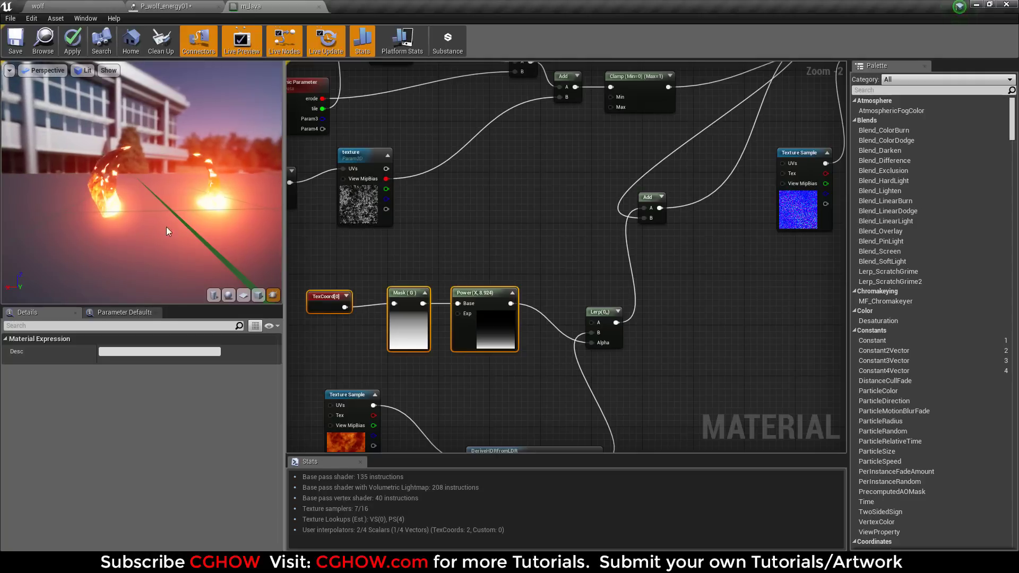
left_click_drag(169, 234, 212, 234)
Inspect the large constant and texture parameter nodes up to the material output.
right_click_drag(318, 435, 398, 339)
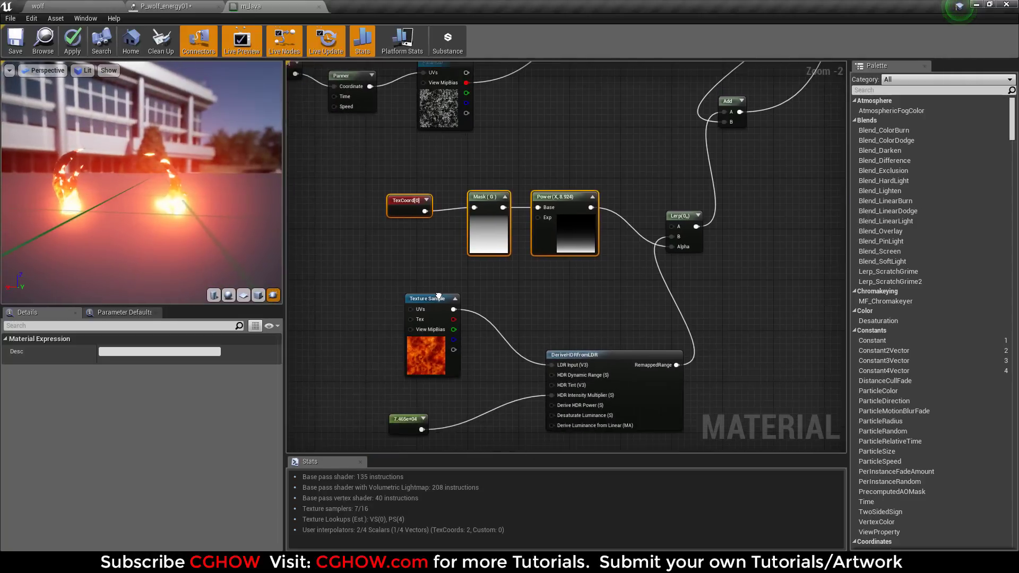
left_click(404, 423)
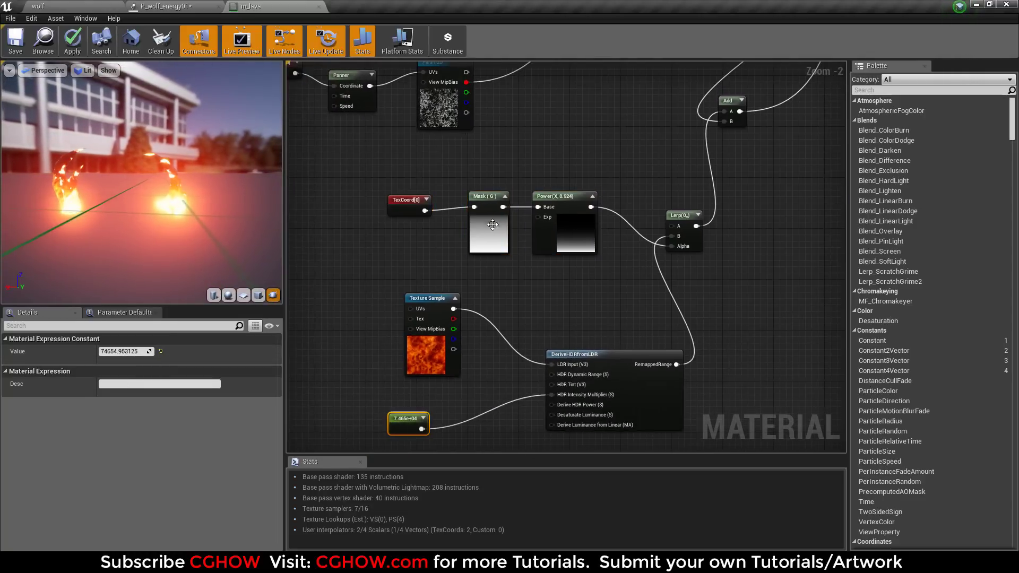
right_click_drag(492, 224, 371, 374)
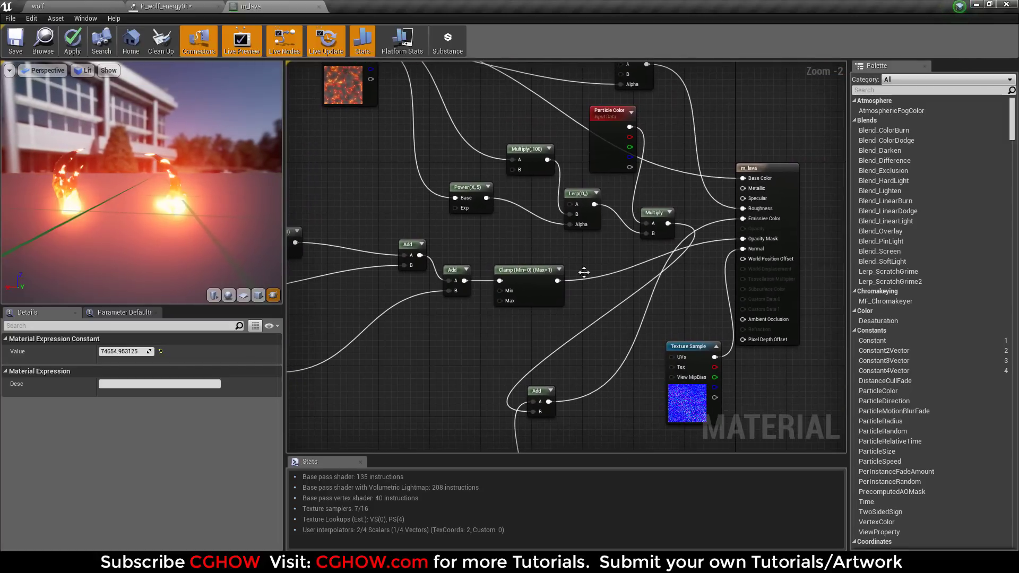
right_click_drag(298, 372, 514, 327)
left_click(468, 359)
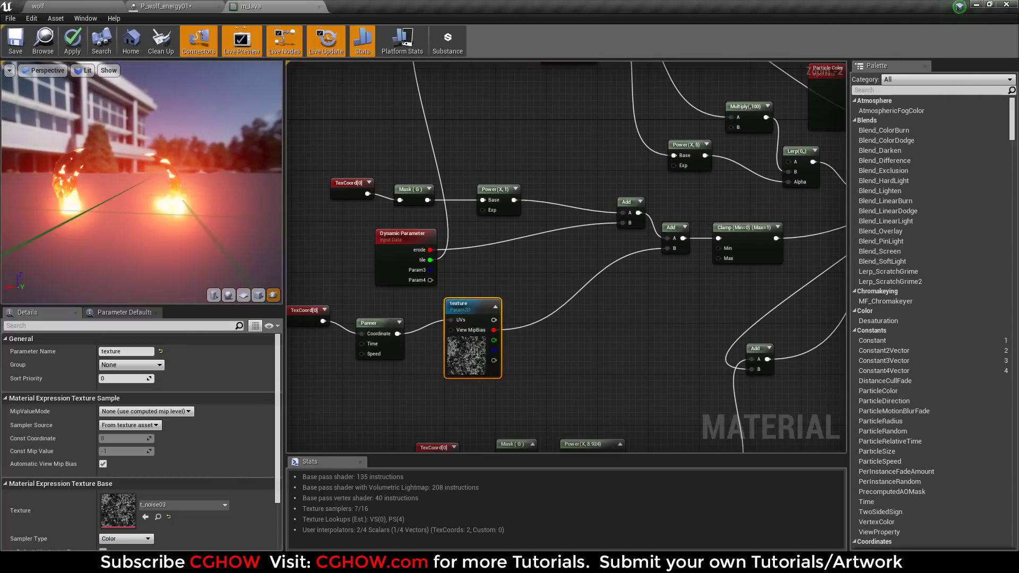
right_click_drag(380, 259, 398, 282)
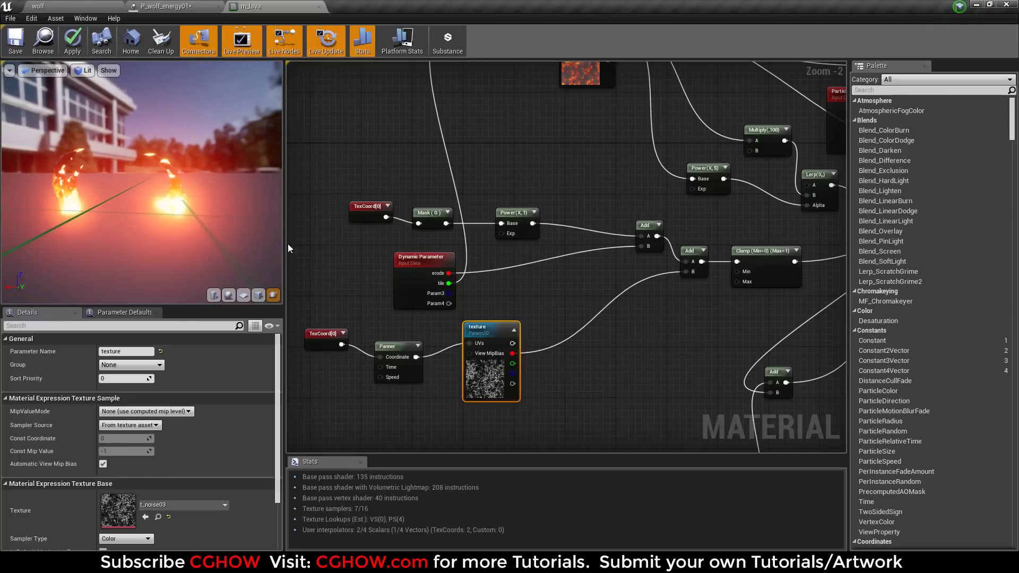
right_click_drag(396, 314, 329, 170)
Check the normal-map texture sample and lava texture tiling, then return to P_wolf_energy01.
left_click(702, 343)
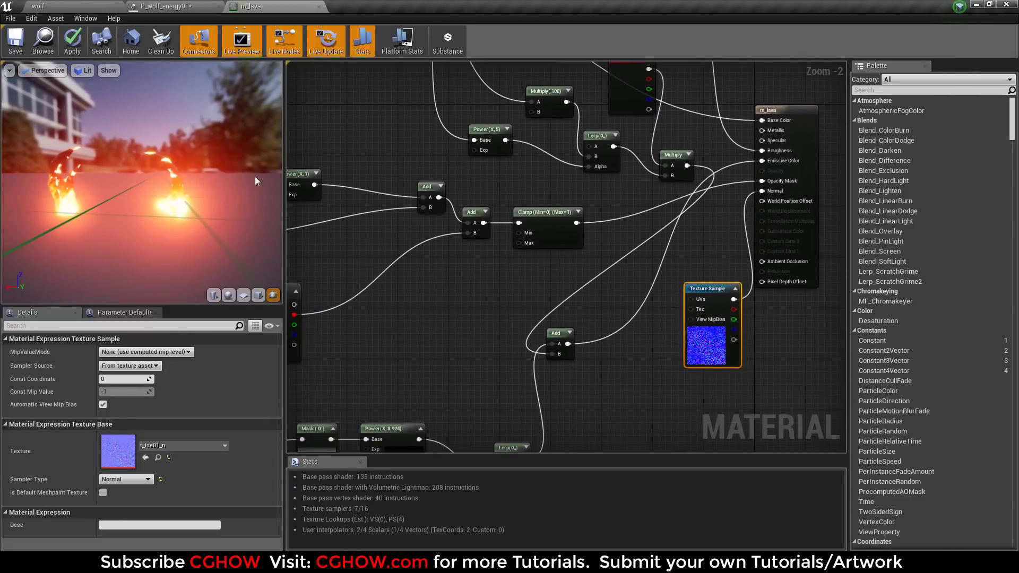
right_click_drag(297, 69, 400, 175)
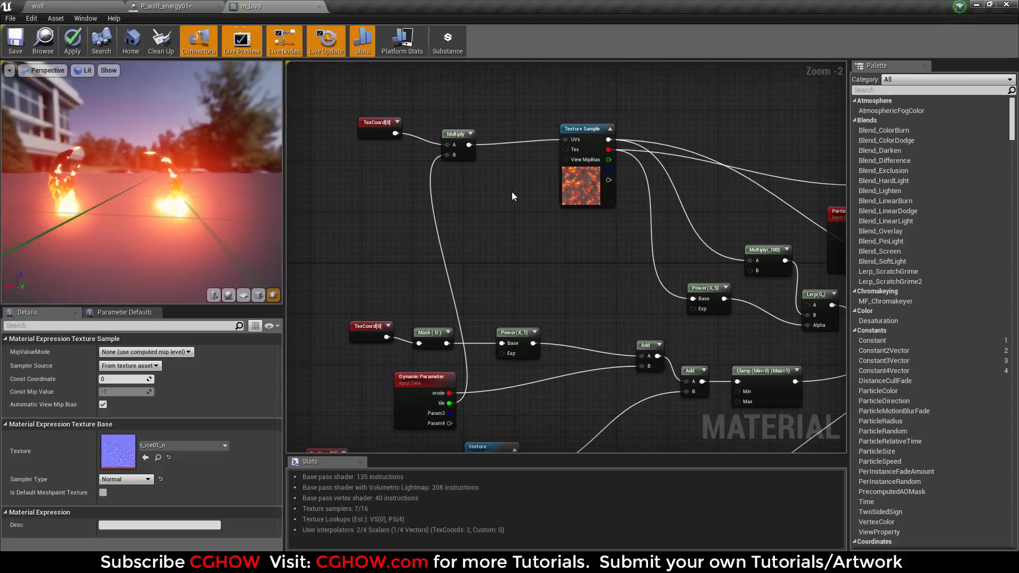
right_click_drag(493, 243, 502, 228)
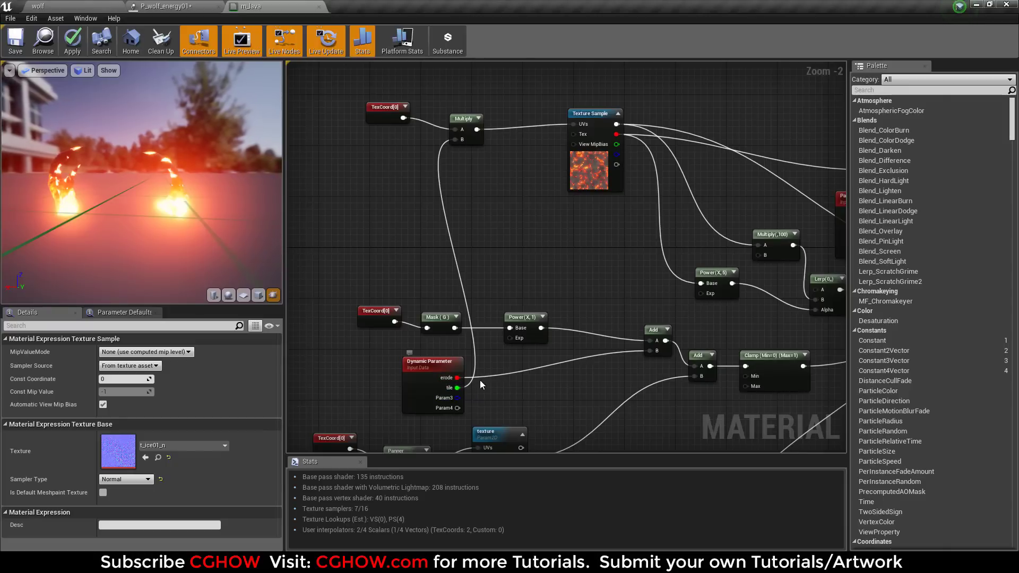
left_click_drag(393, 111, 403, 124)
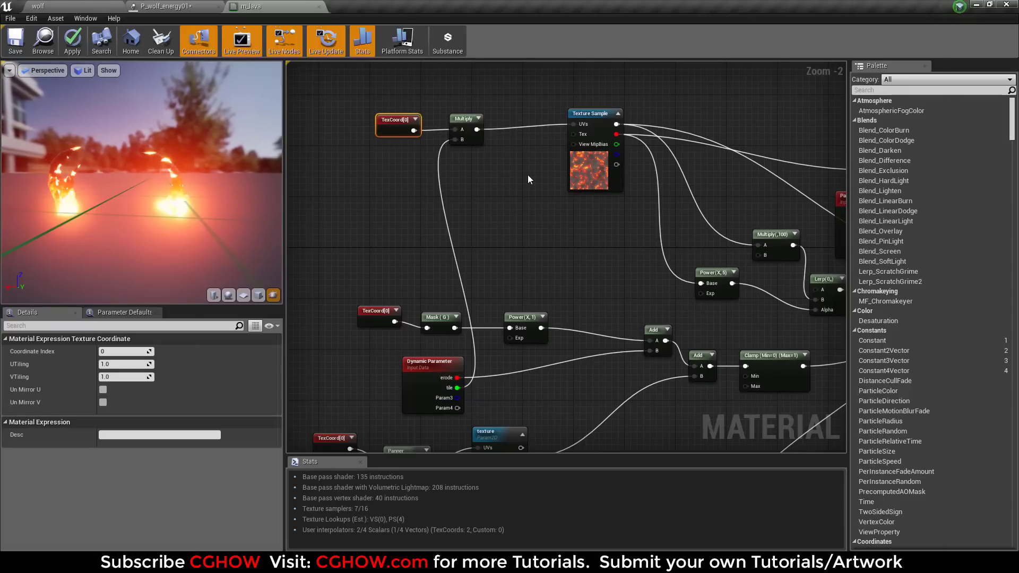
left_click(195, 6)
Switch the Dynamic modules' tile parameter to Float Uniform and tick Spawn Time Only.
left_click(409, 188)
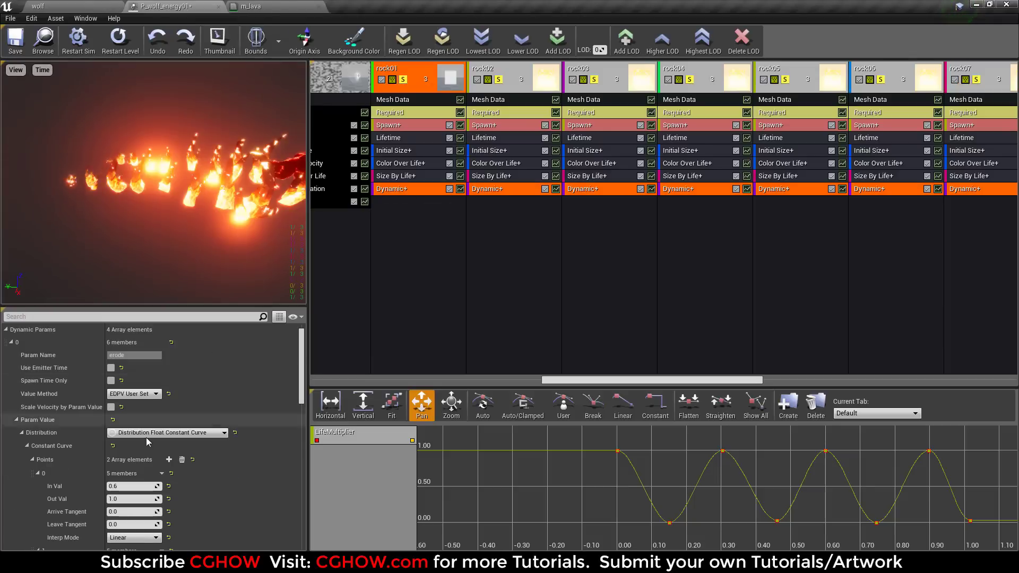
scroll(145, 438, "down", 15)
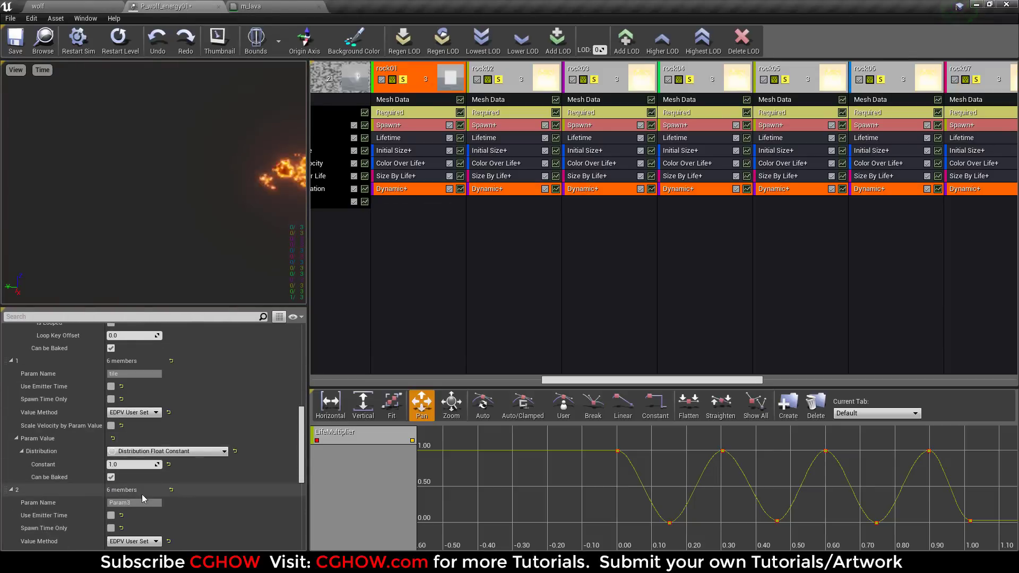
scroll(142, 488, "down", 3)
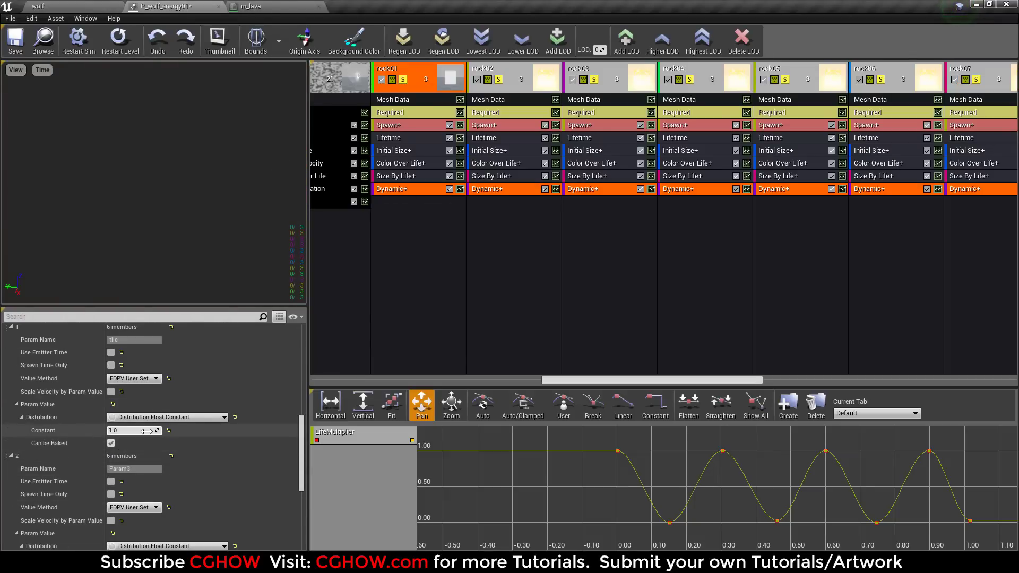
scroll(149, 430, "up", 1)
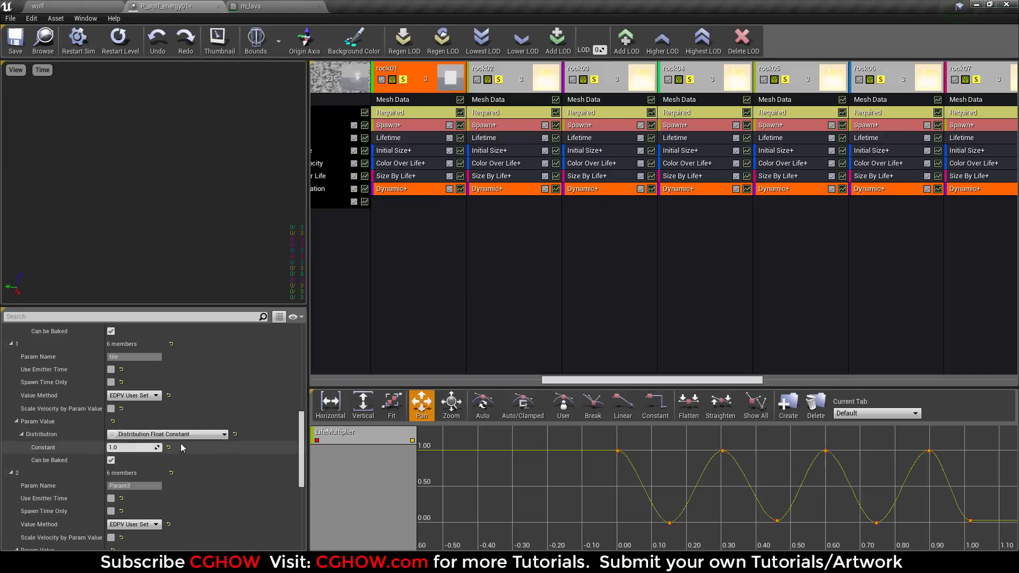
left_click(169, 434)
left_click(199, 491)
left_click(133, 448)
type("0.1")
key("Tab")
type("0.5")
key("Return")
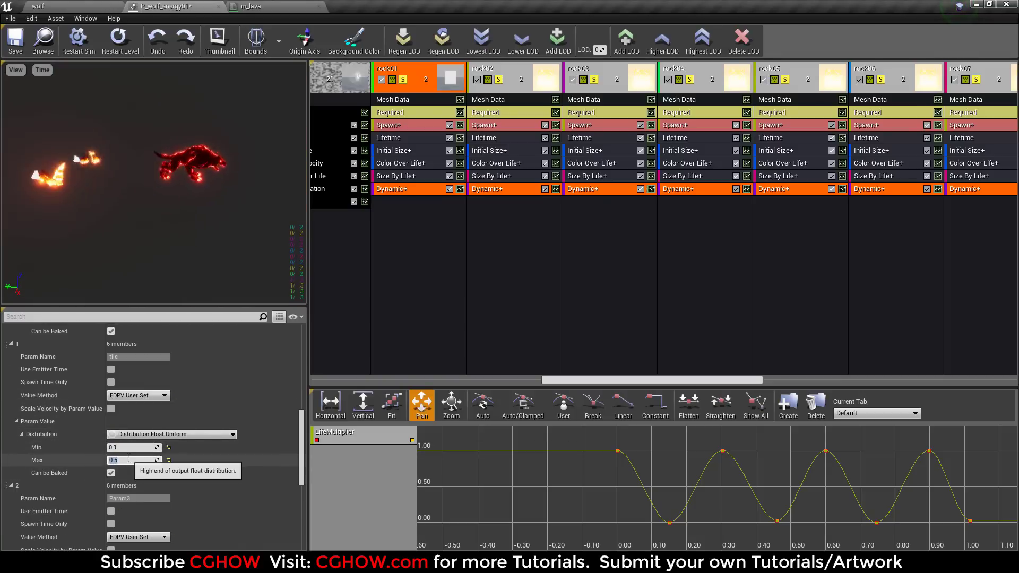
left_click(111, 382)
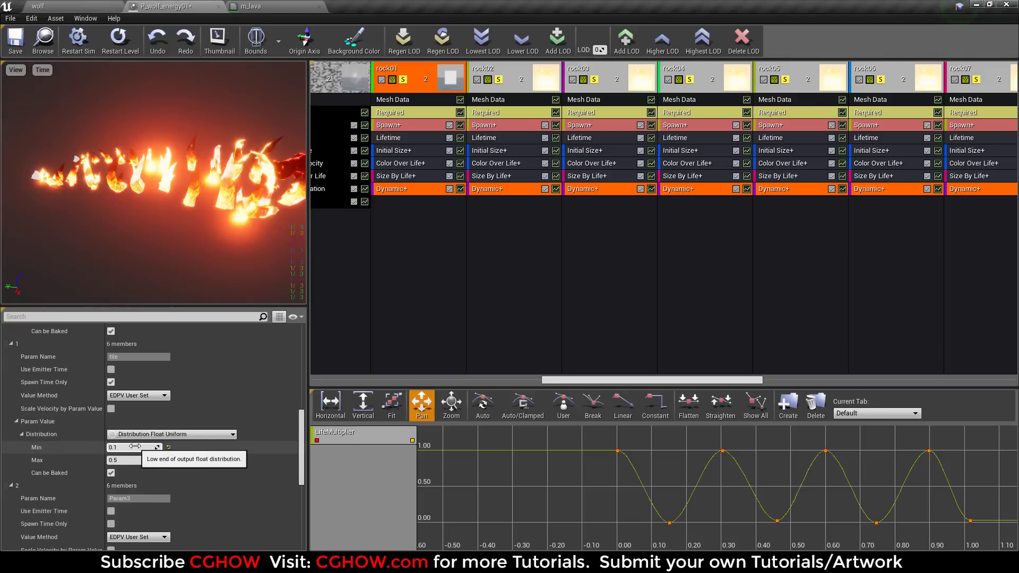
Correct the tile range to Min 0.5 and Max 2.0.
left_click(130, 447)
type(".5")
key("Tab")
type("2")
key("Return")
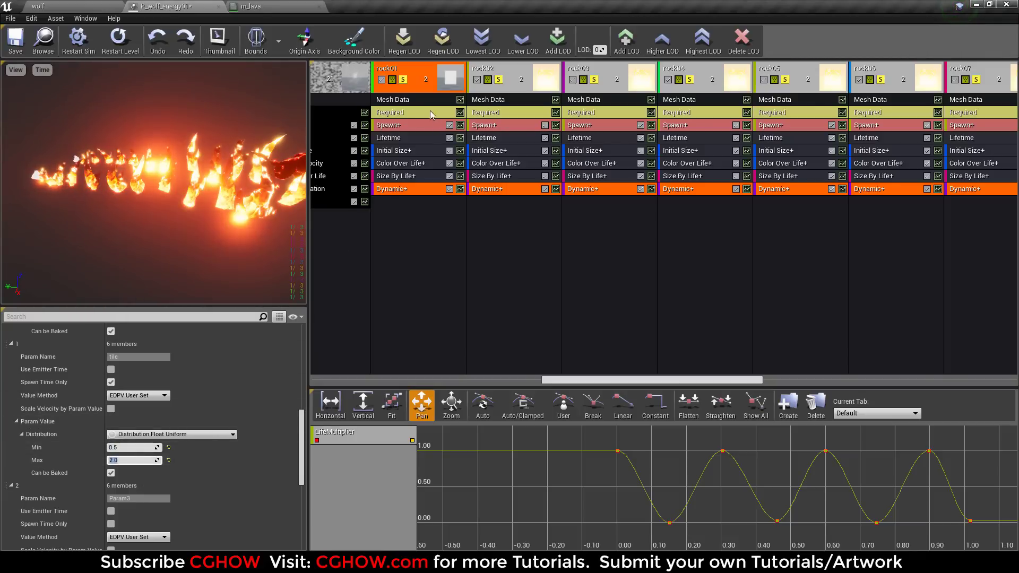
Inspect rock01's Required settings and check which material rock02 uses.
left_click(409, 112)
scroll(192, 350, "up", 10)
left_click(507, 111)
left_click(399, 114)
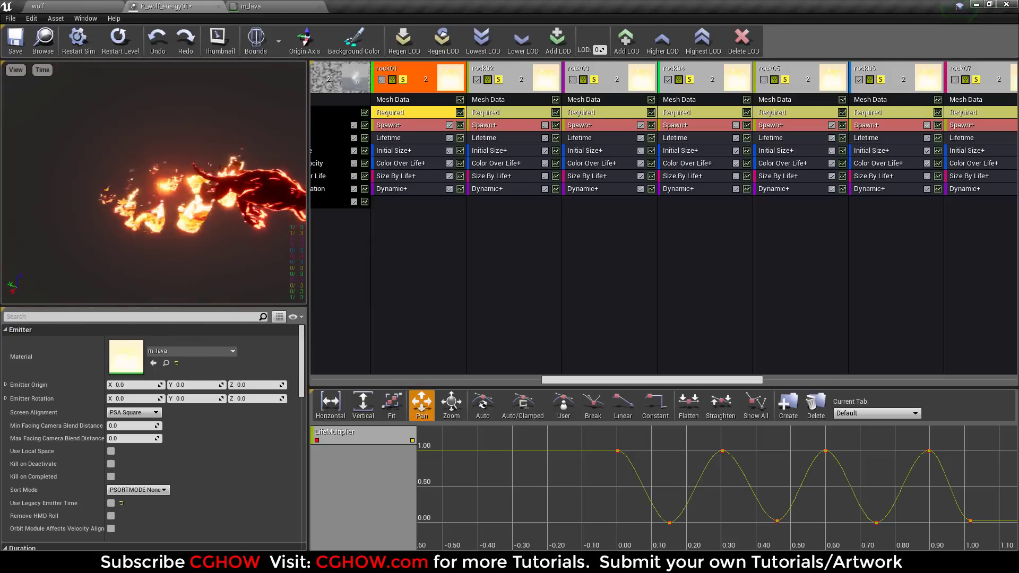
Review rock01's erode dynamic parameter curve and replay the effect in the preview.
left_click(391, 189)
scroll(142, 382, "down", 2)
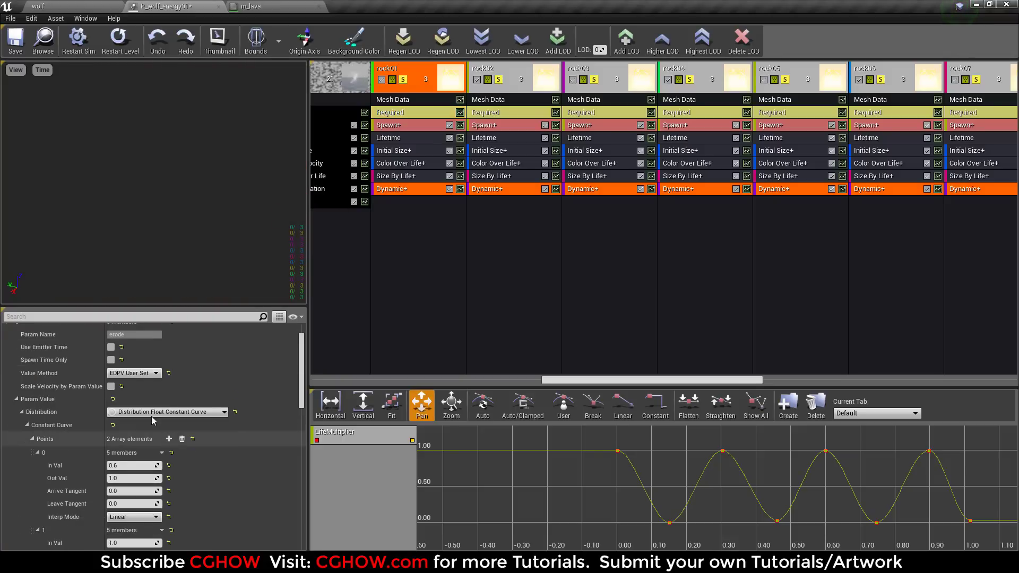
scroll(180, 500, "down", 3)
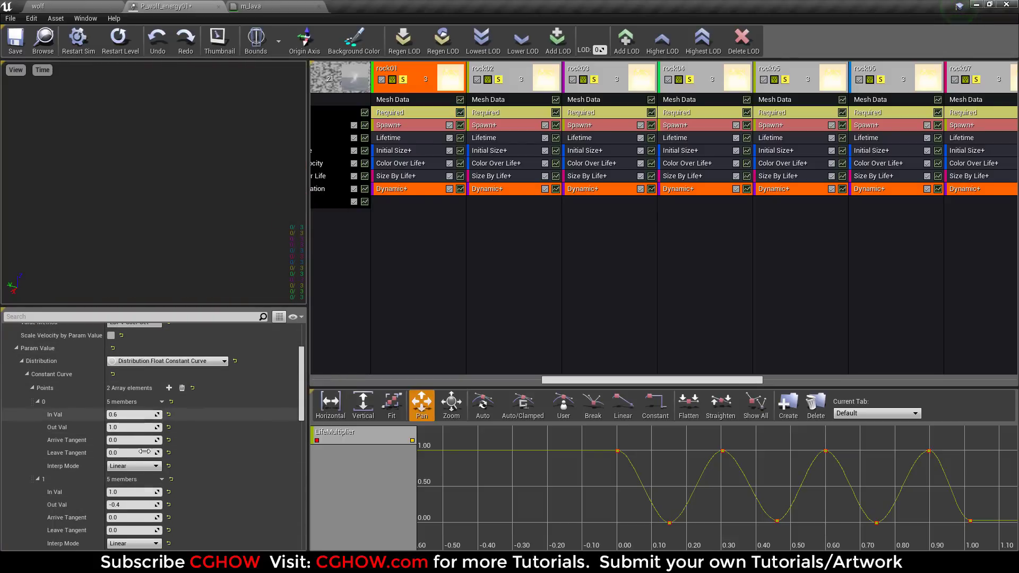
scroll(137, 423, "down", 2)
left_click(119, 40)
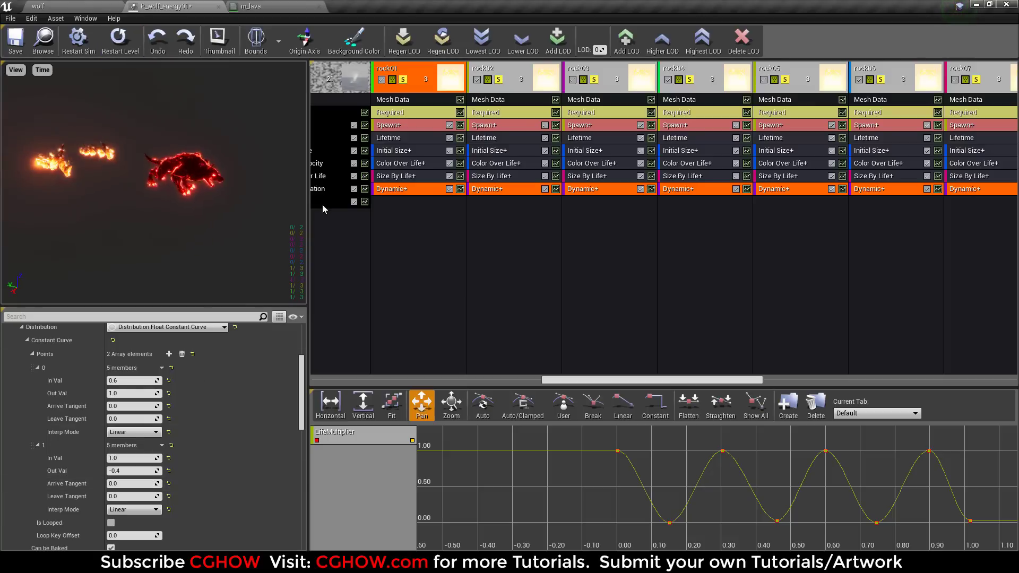
left_click_drag(609, 380, 862, 380)
Review crack01's Initial Location start-location curve points, replaying the effect side-on.
left_click(681, 85)
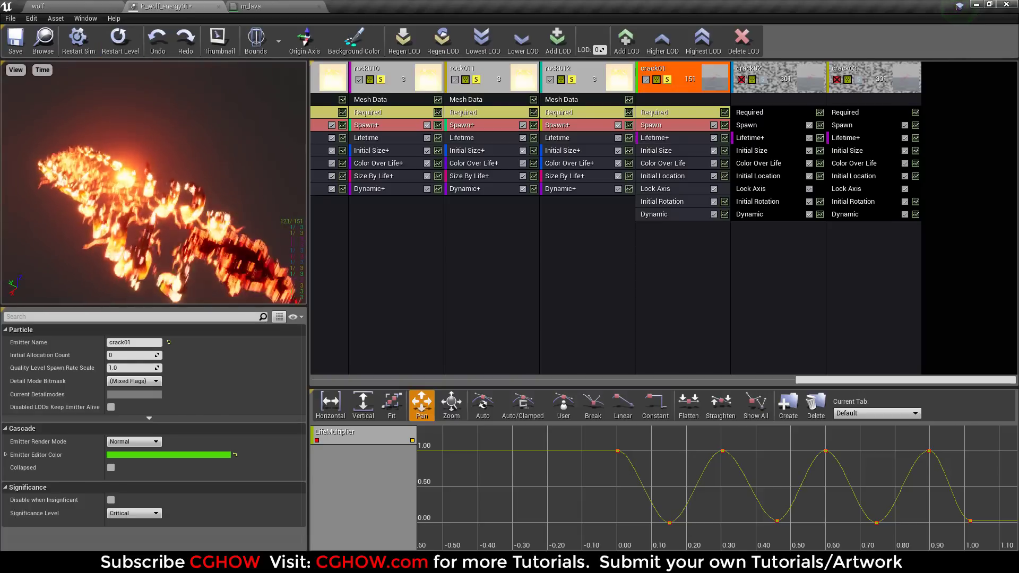
left_click_drag(151, 224, 29, 166)
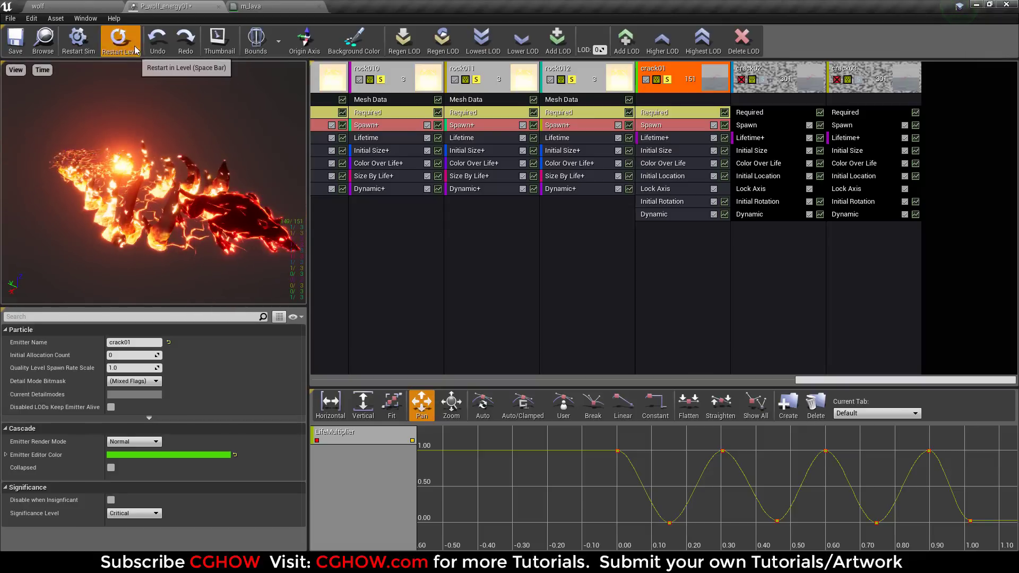
left_click(663, 176)
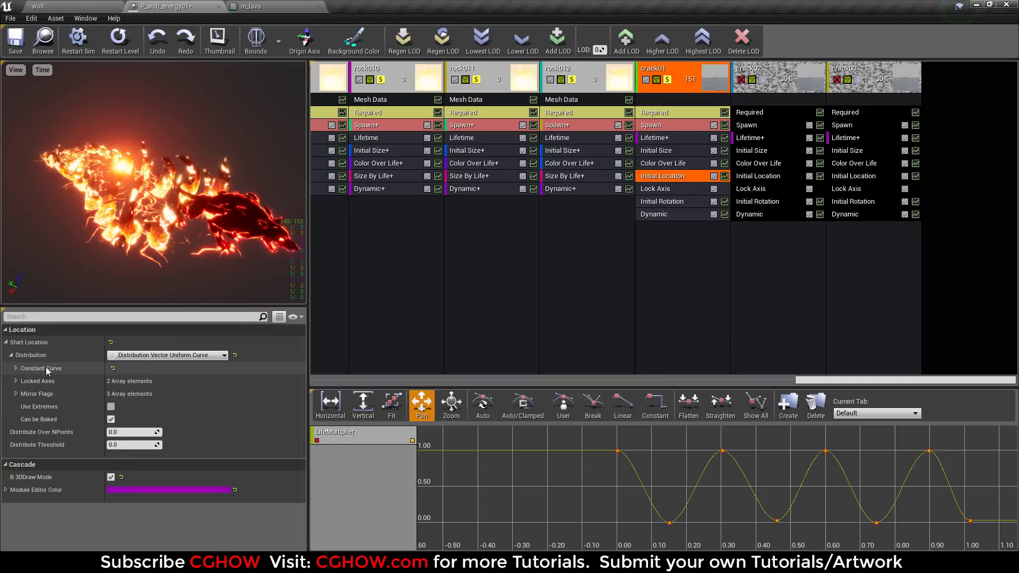
left_click(16, 368)
scroll(179, 402, "down", 1)
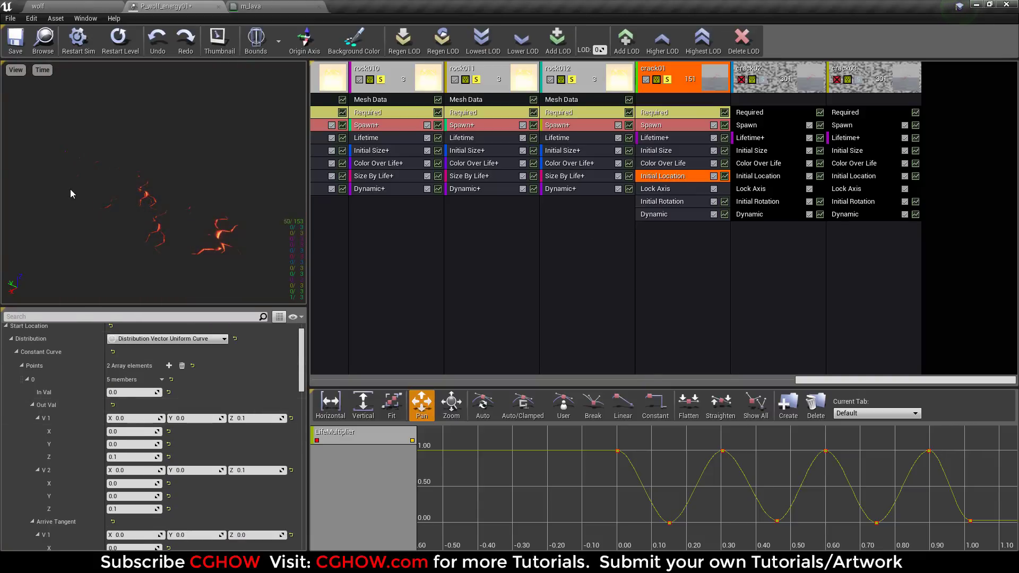
scroll(175, 467, "down", 10)
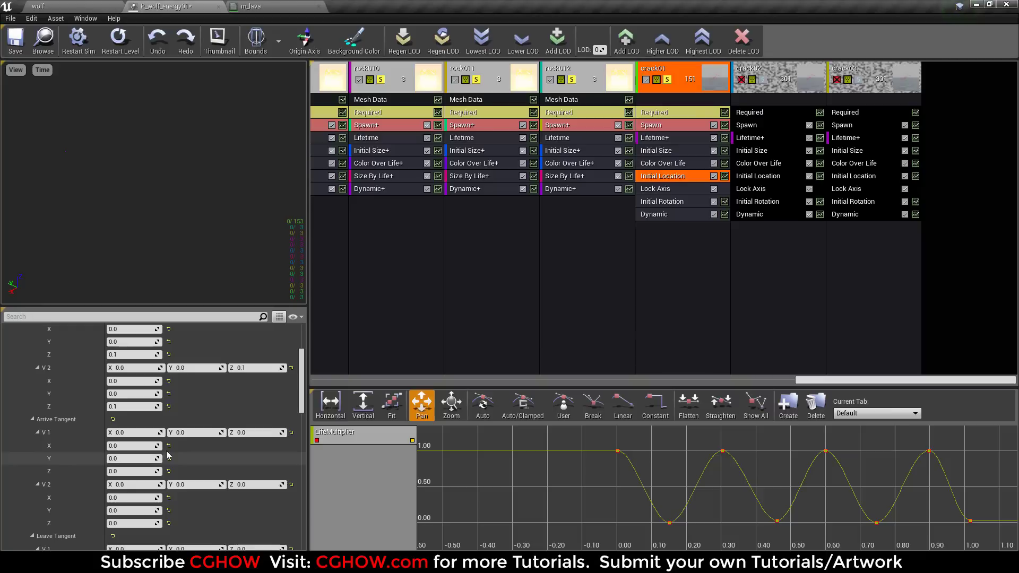
scroll(181, 479, "down", 5)
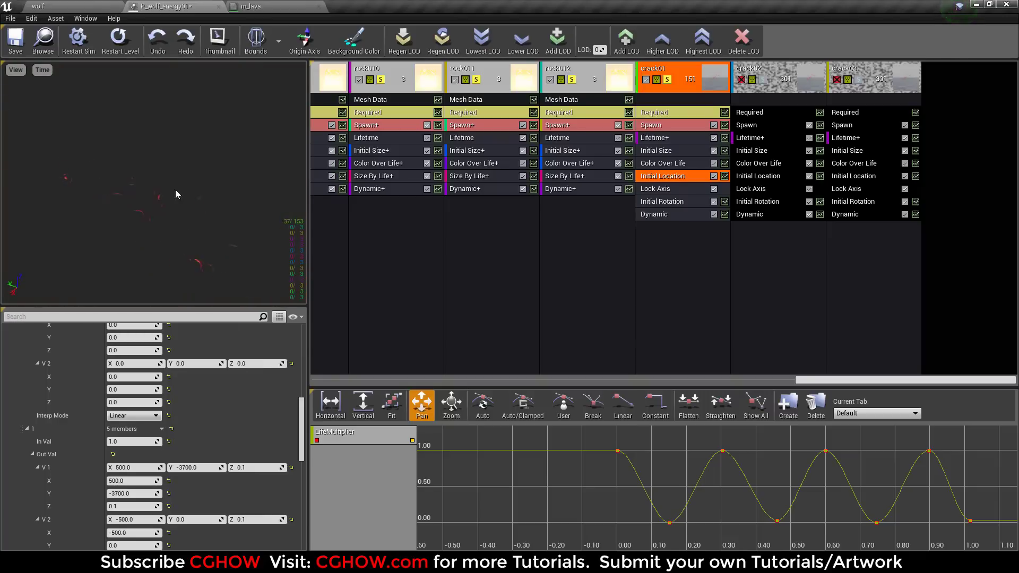
left_click(129, 46)
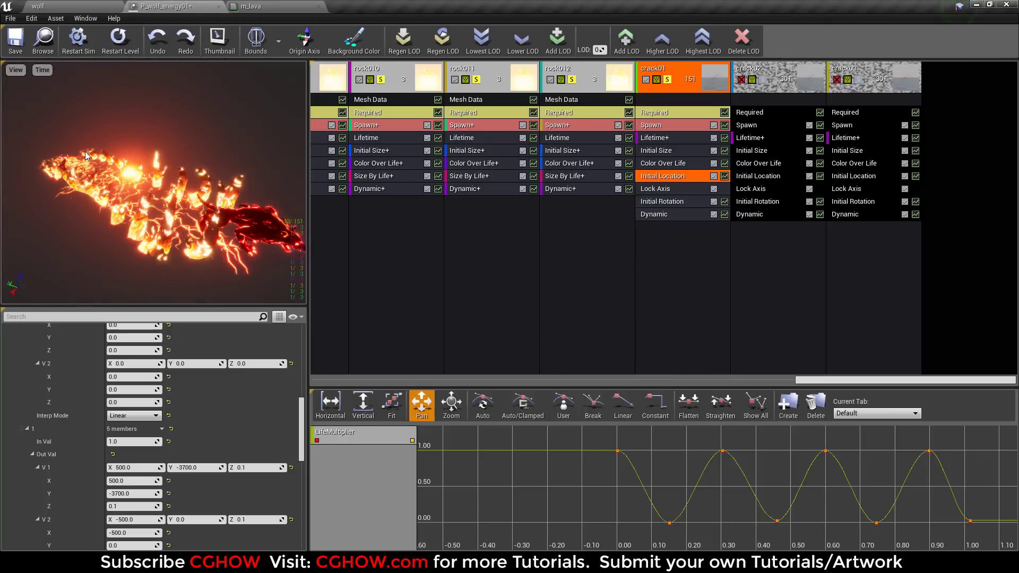
left_click(118, 42)
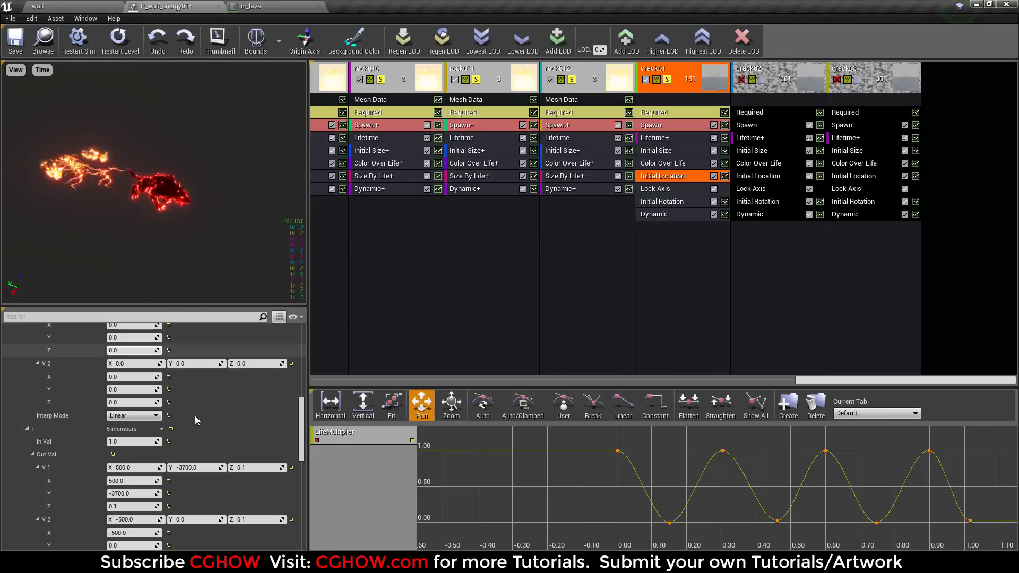
Look over crack01's Required settings, including its m_crack1 material.
left_click(668, 112)
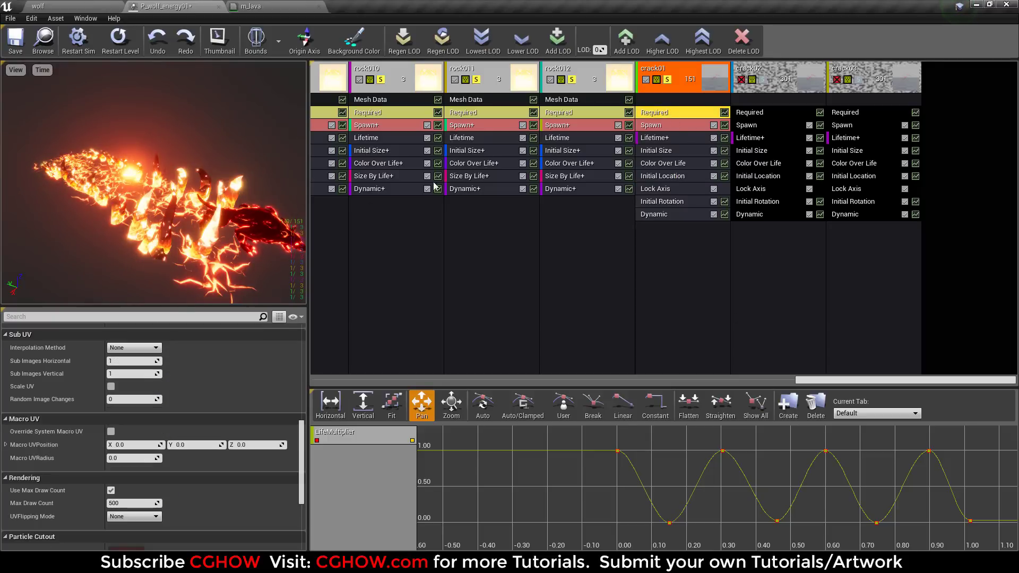
scroll(153, 377, "down", 5)
scroll(153, 377, "up", 5)
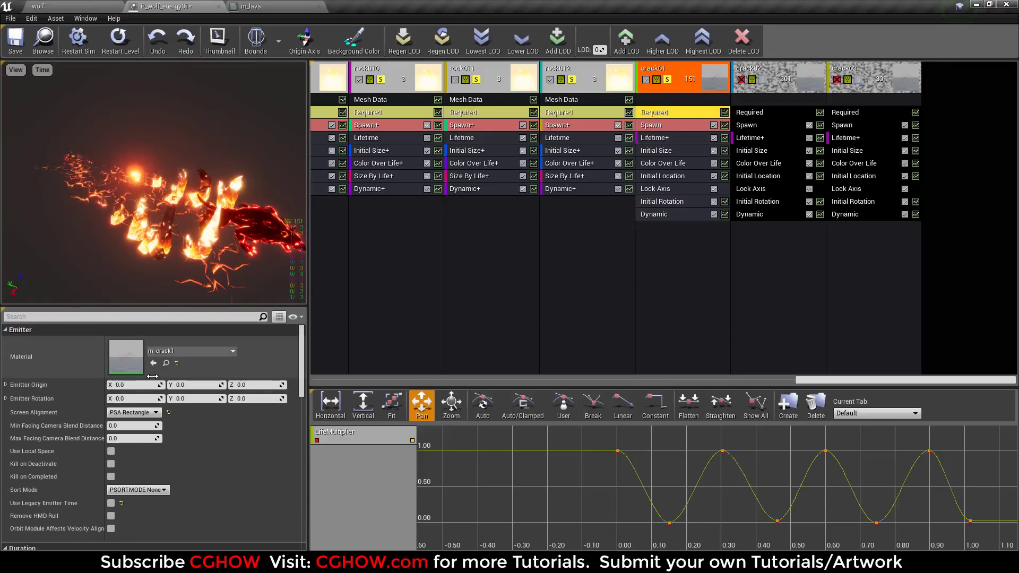
Inspect the m_crack1 material graph and view its t_ground_crack01 texture.
double_click(136, 359)
right_click_drag(459, 406, 709, 406)
scroll(708, 406, "down", 2)
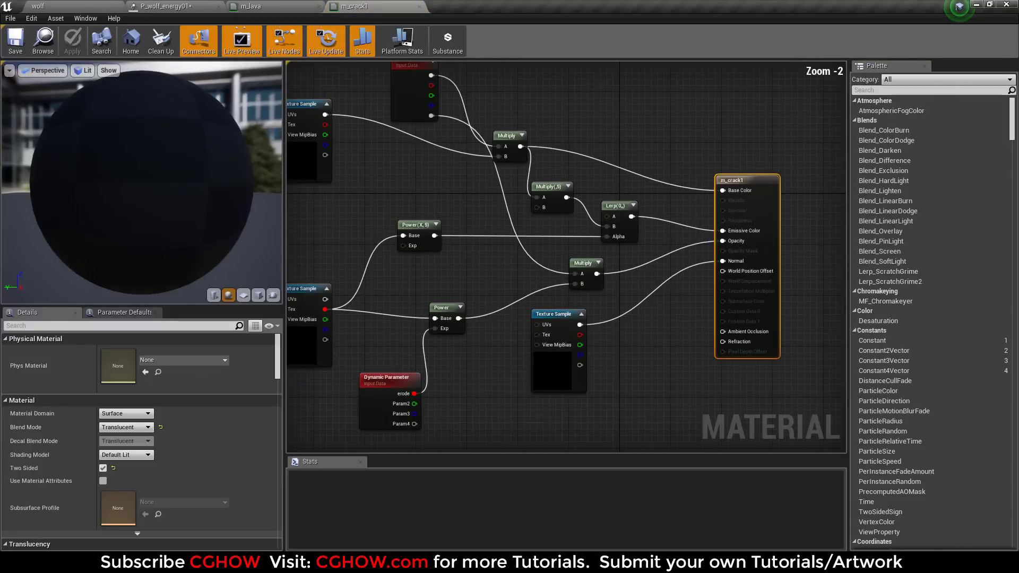
right_click_drag(301, 103, 394, 151)
left_click(396, 323)
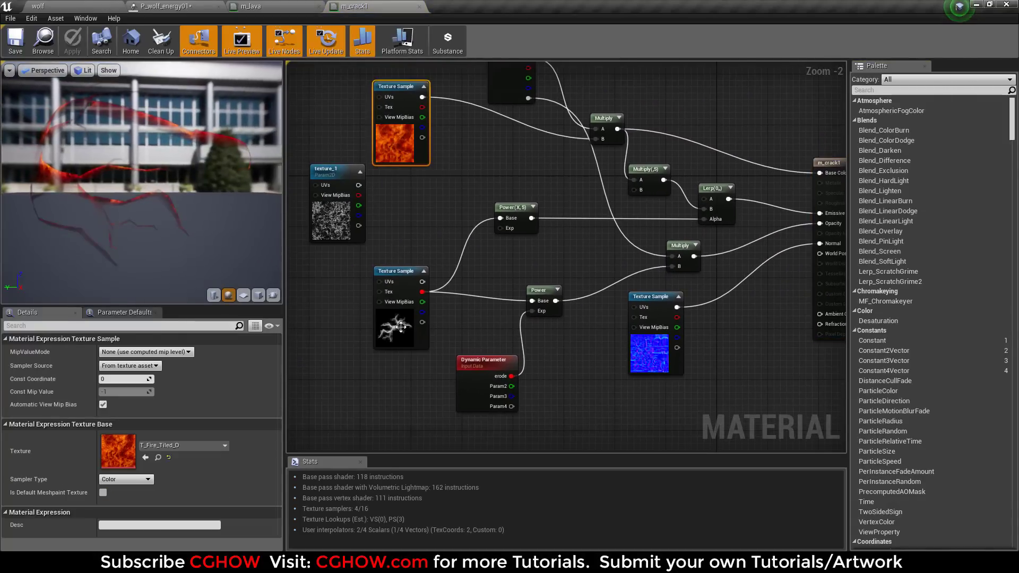
double_click(111, 465)
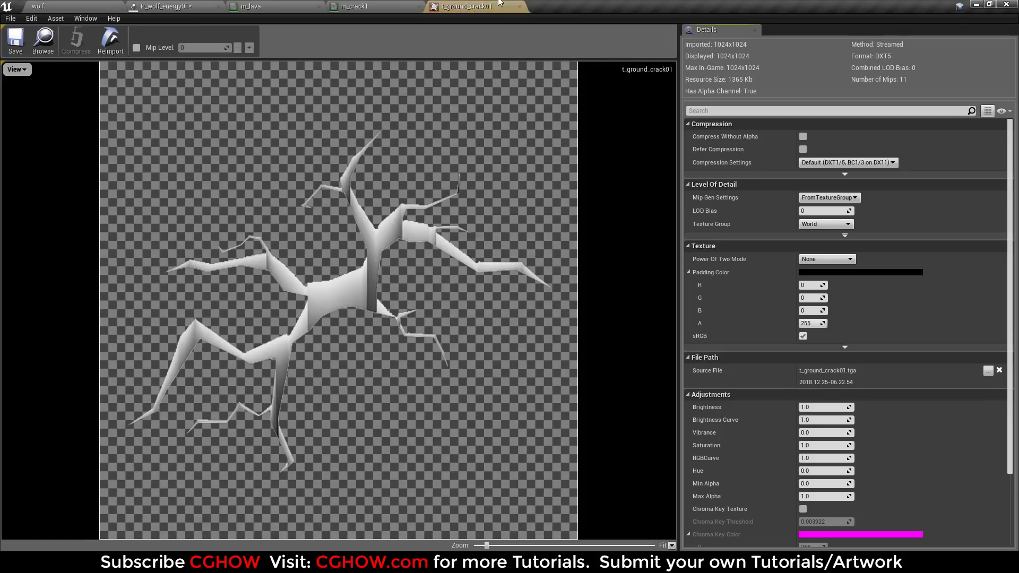
left_click(519, 7)
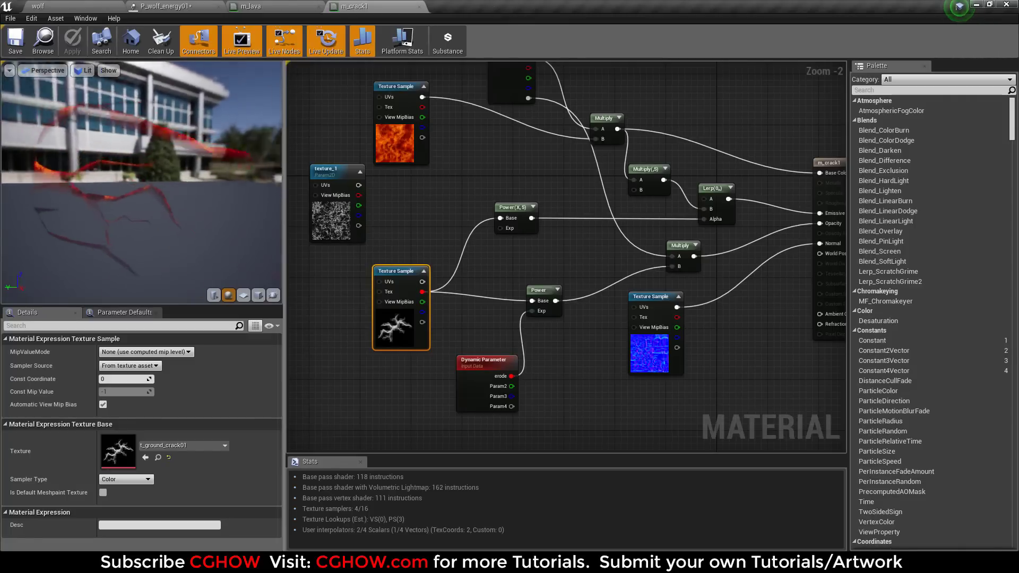
right_click_drag(593, 307, 509, 365)
Close the m_crack1 and m_lava material editors, answering the save prompt.
left_click(419, 6)
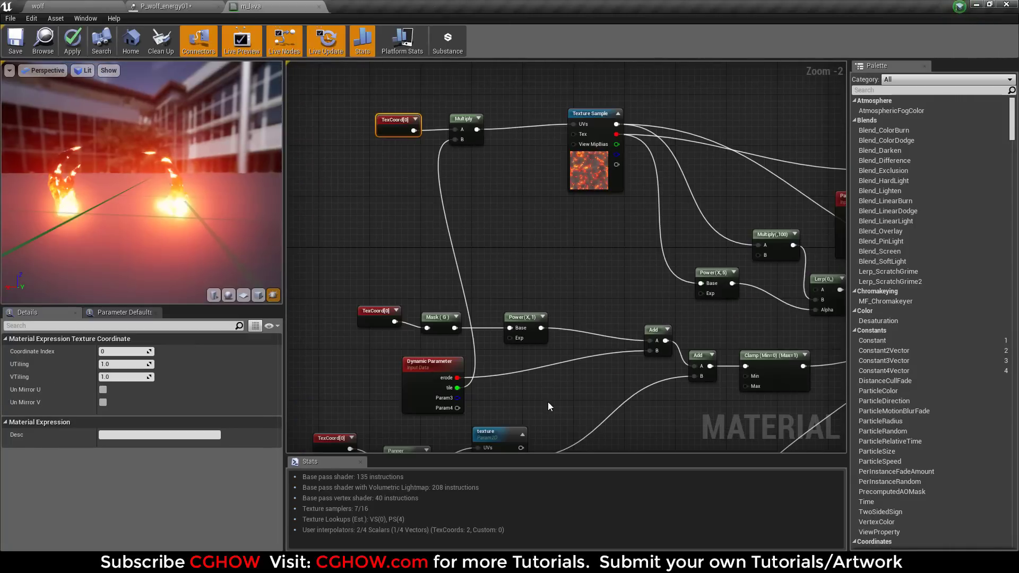
left_click(319, 6)
left_click(600, 317)
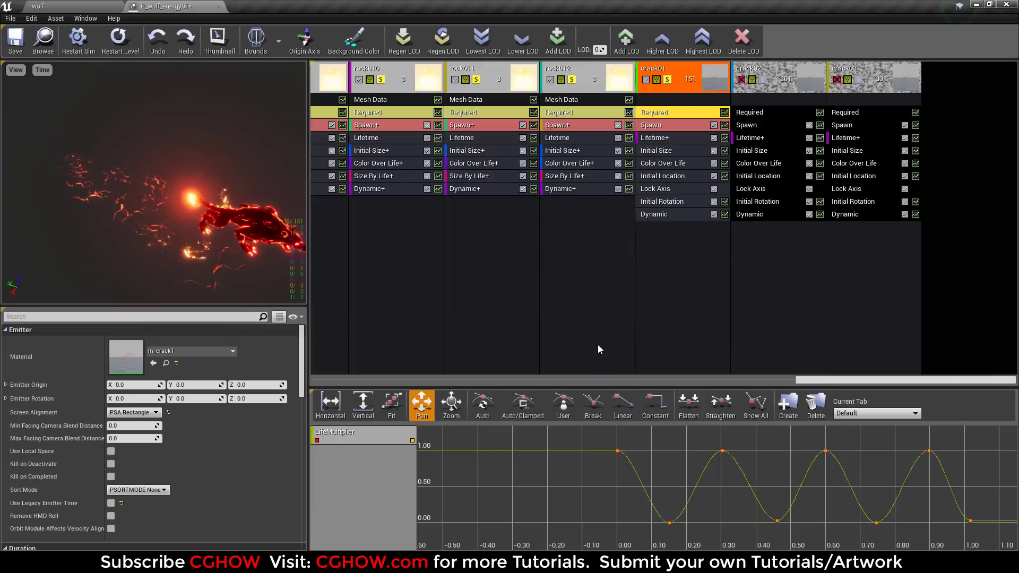
Isolate crack01, crack02 and crack03 in the preview and orbit to view the cracks.
left_click(666, 81)
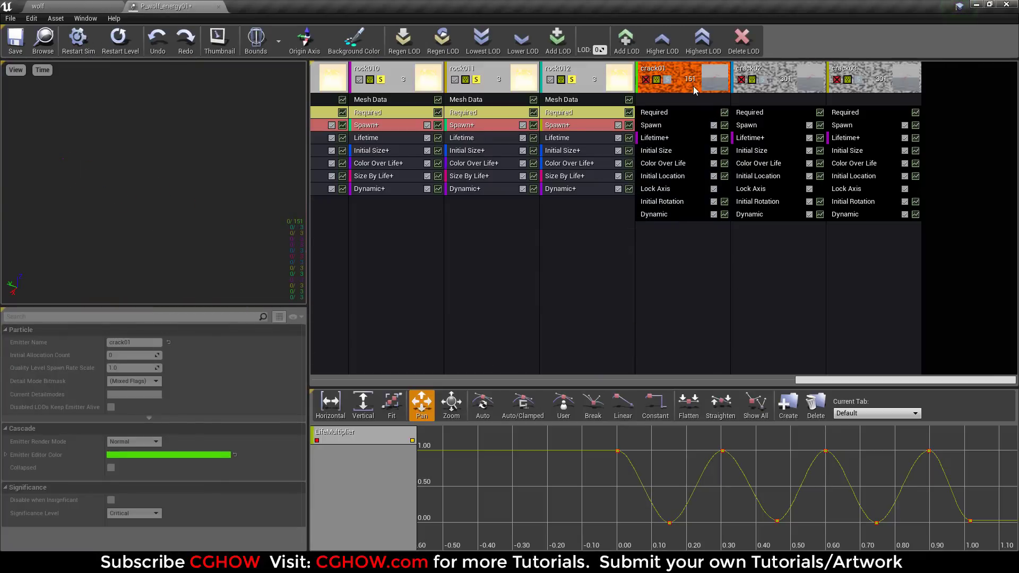
left_click(761, 80)
left_click(860, 80)
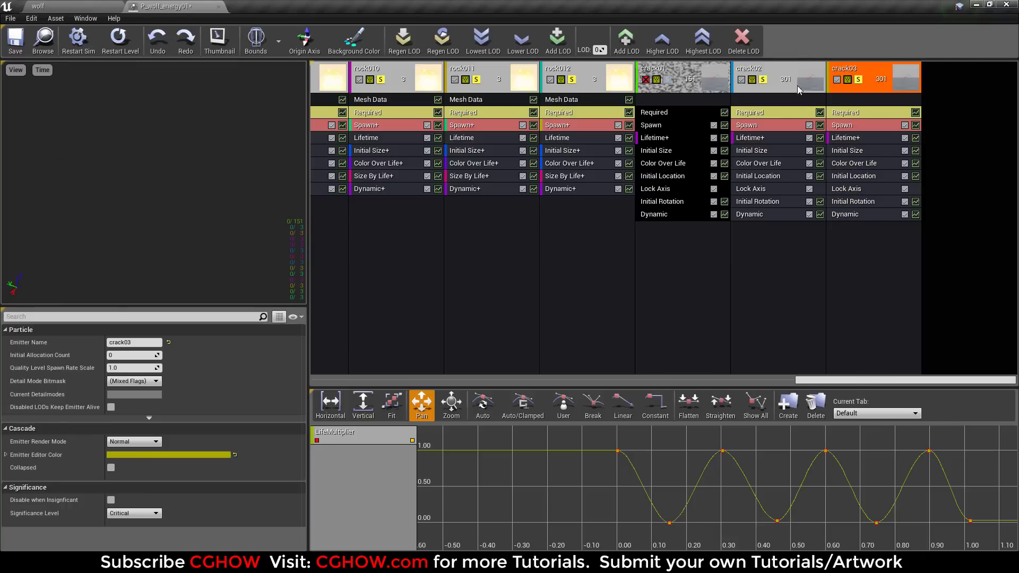
left_click_drag(111, 212, 88, 190)
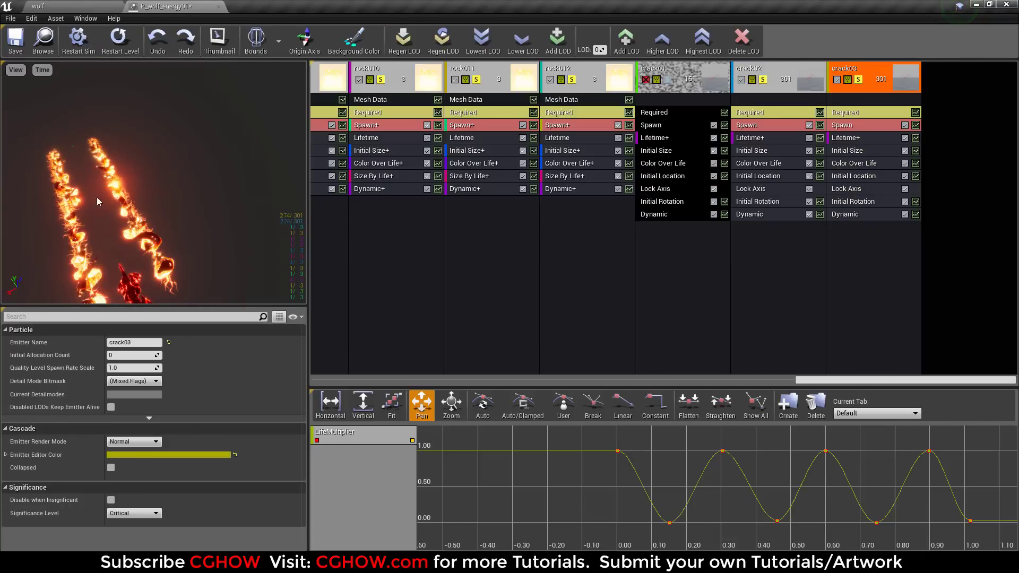
left_click_drag(132, 234, 273, 211)
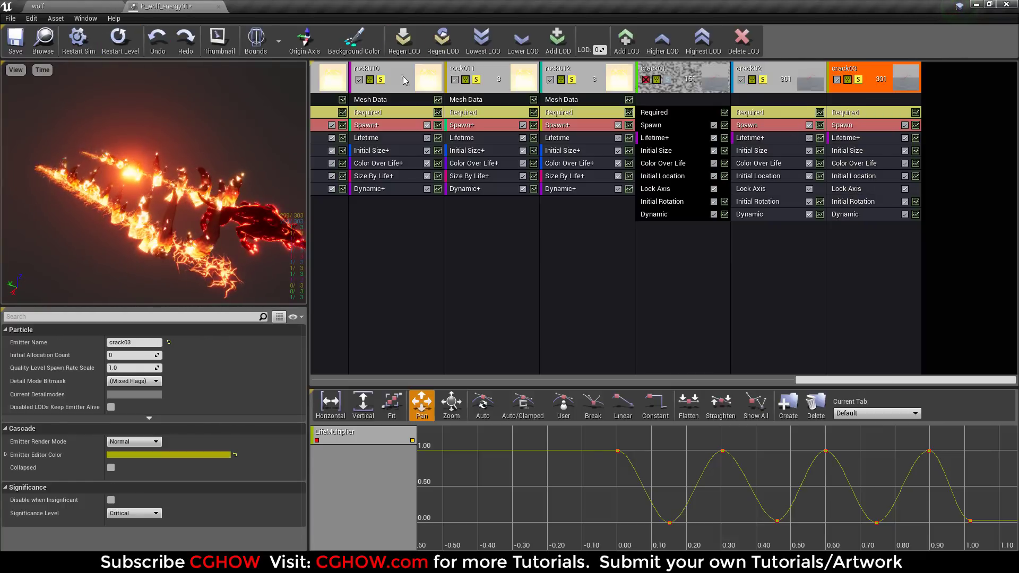
Replay the crack effect a few times, then save the particle system.
left_click(120, 41)
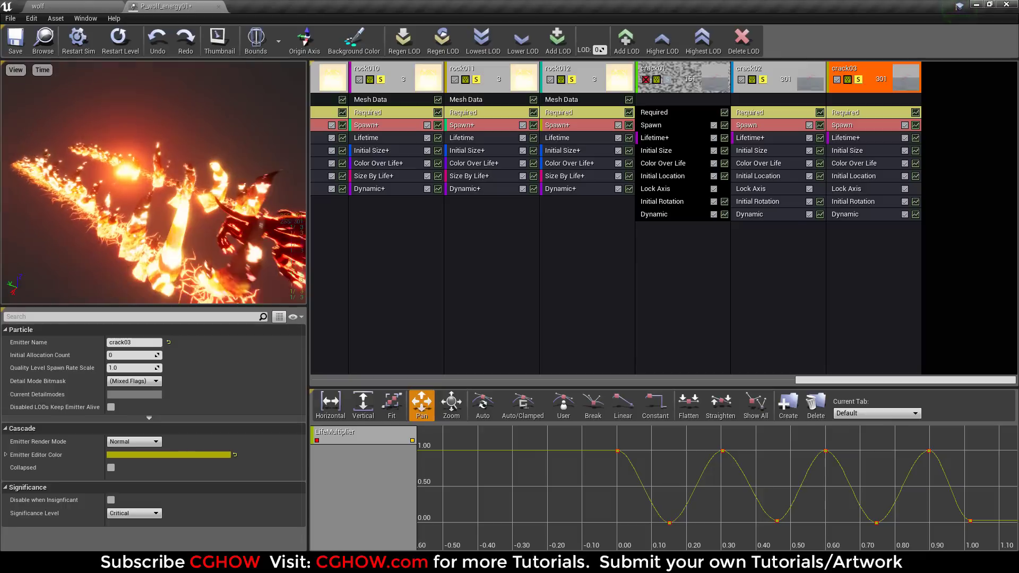
left_click(115, 47)
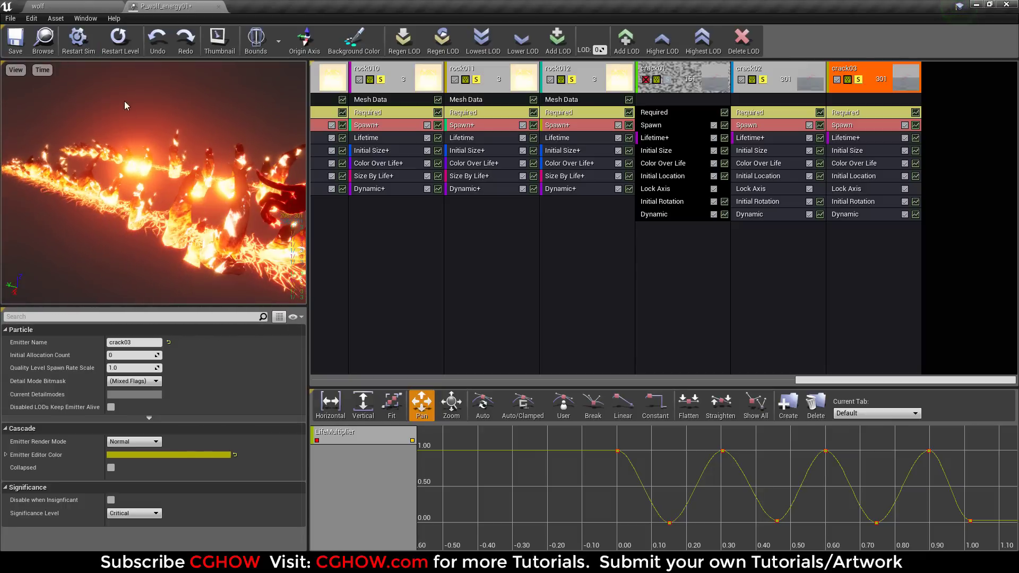
left_click(115, 45)
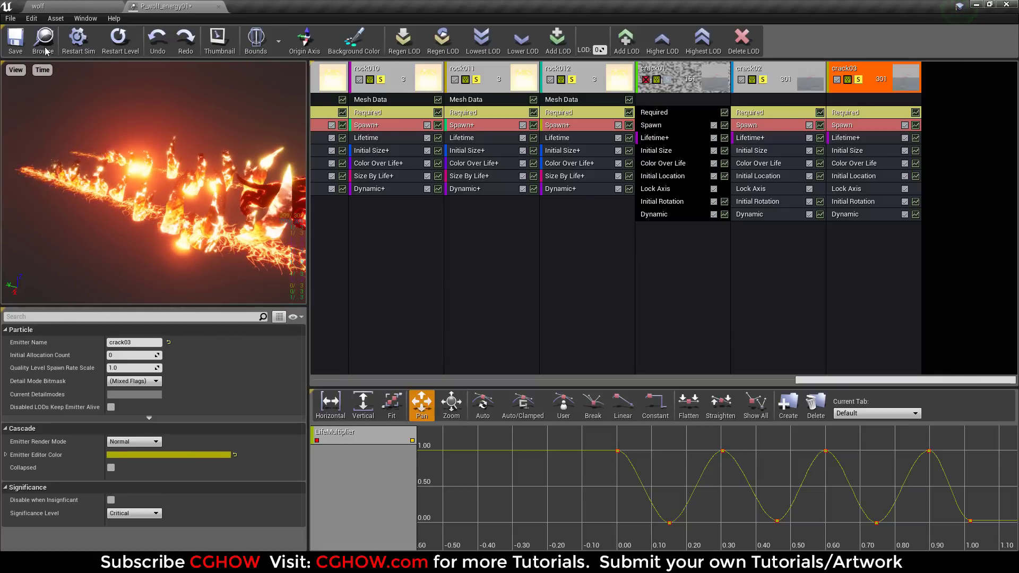
key("ctrl+s")
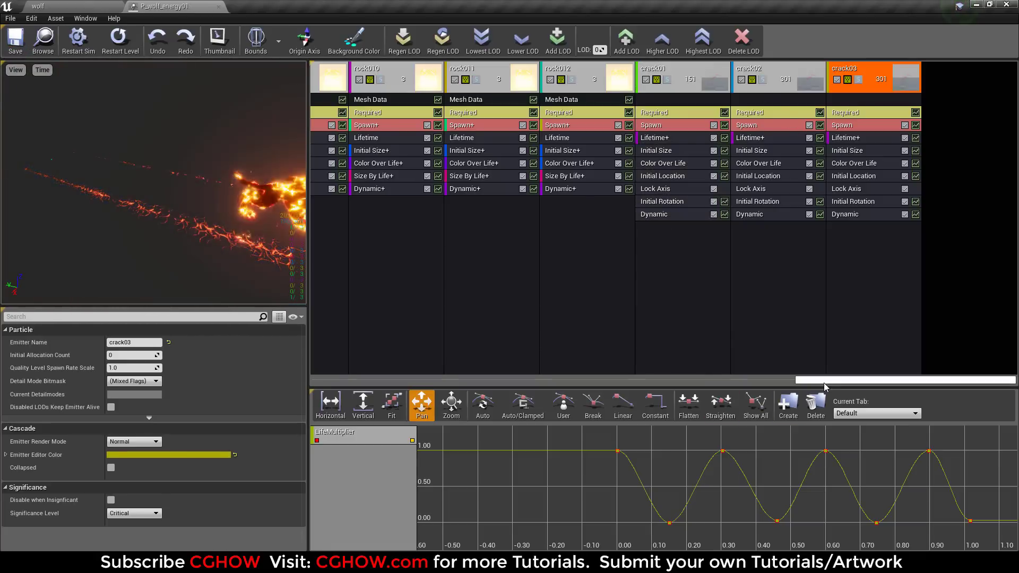
Float the P_wolf_energy01 Cascade editor as a wide window along the bottom, below the level.
left_click_drag(828, 380, 325, 366)
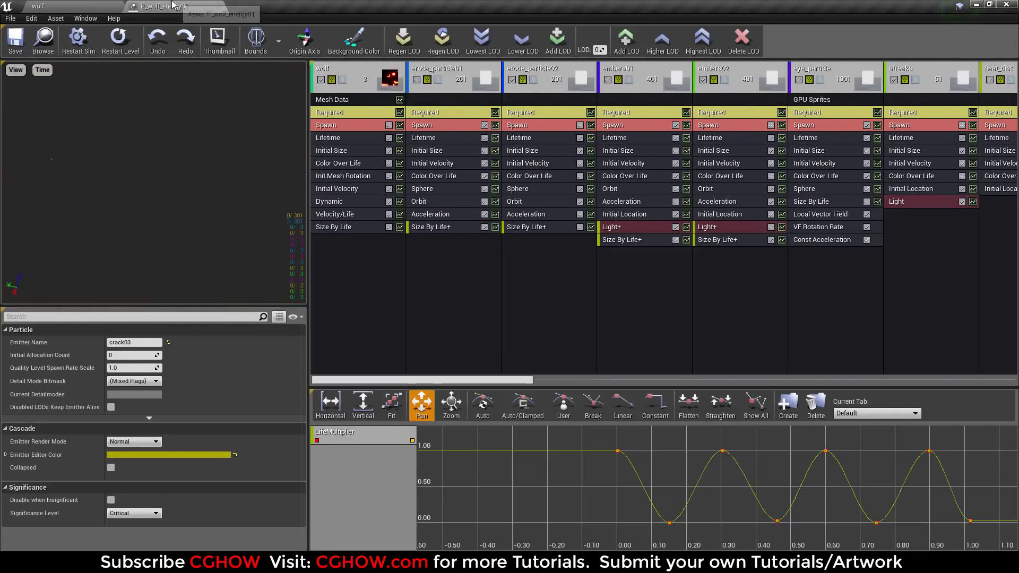
left_click_drag(173, 11, 75, 323)
left_click_drag(443, 460, 996, 488)
left_click_drag(593, 309, 592, 393)
left_click_drag(531, 512, 523, 512)
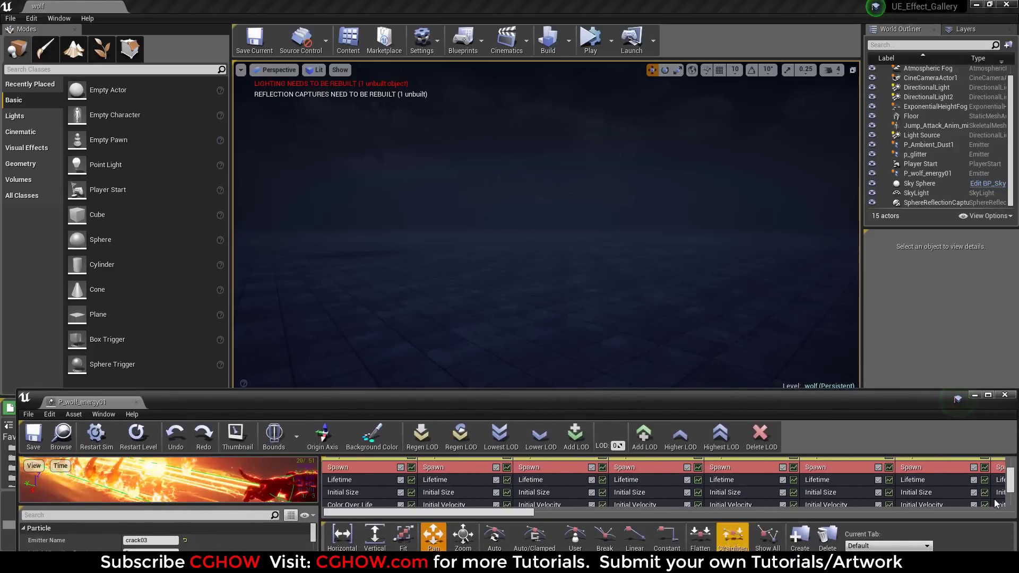
left_click_drag(1010, 484, 1011, 455)
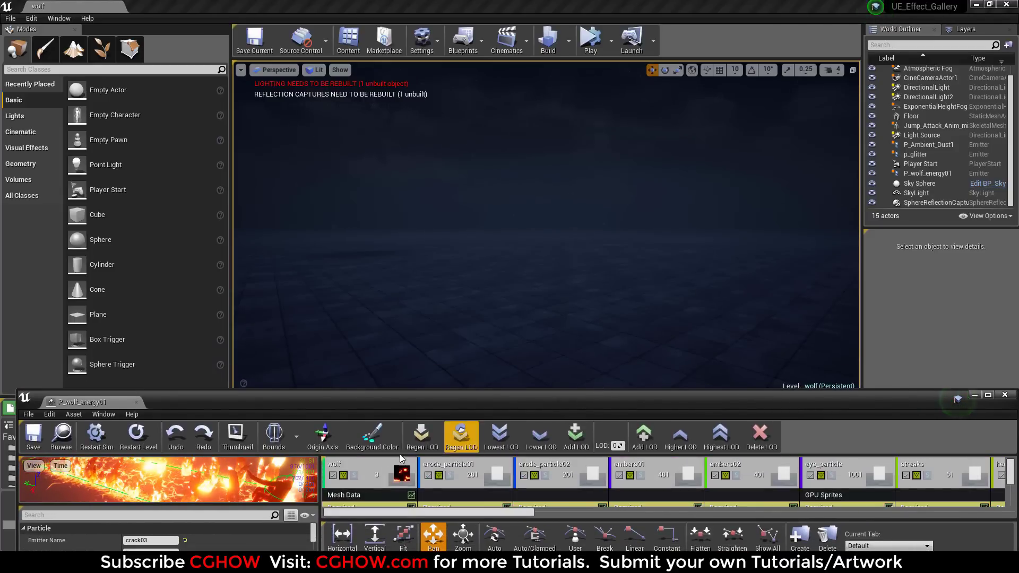
left_click(354, 474)
Replay the soloed wolf effect in the level and add erode_particle01 to the preview.
left_click(138, 435)
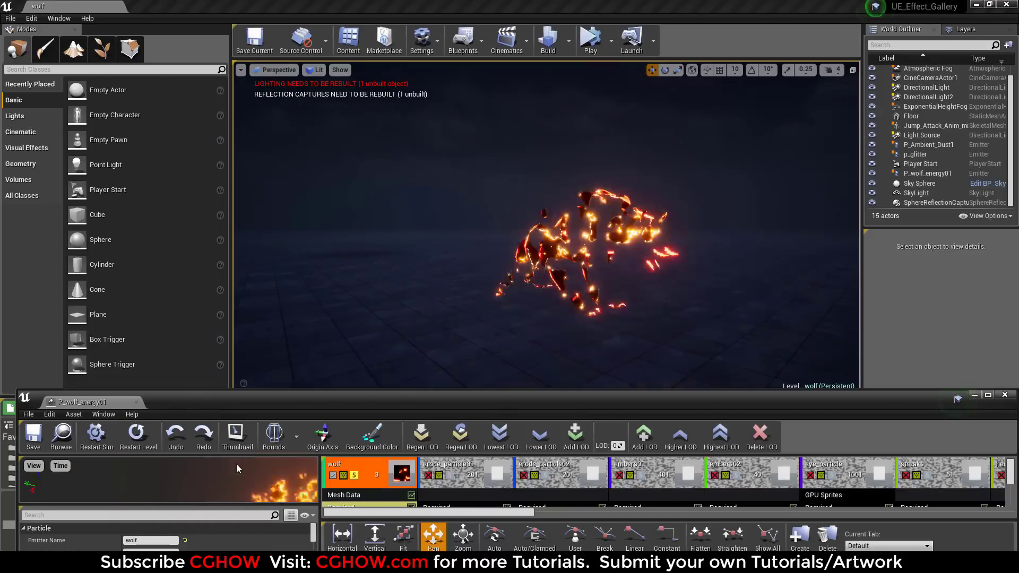
left_click(451, 480)
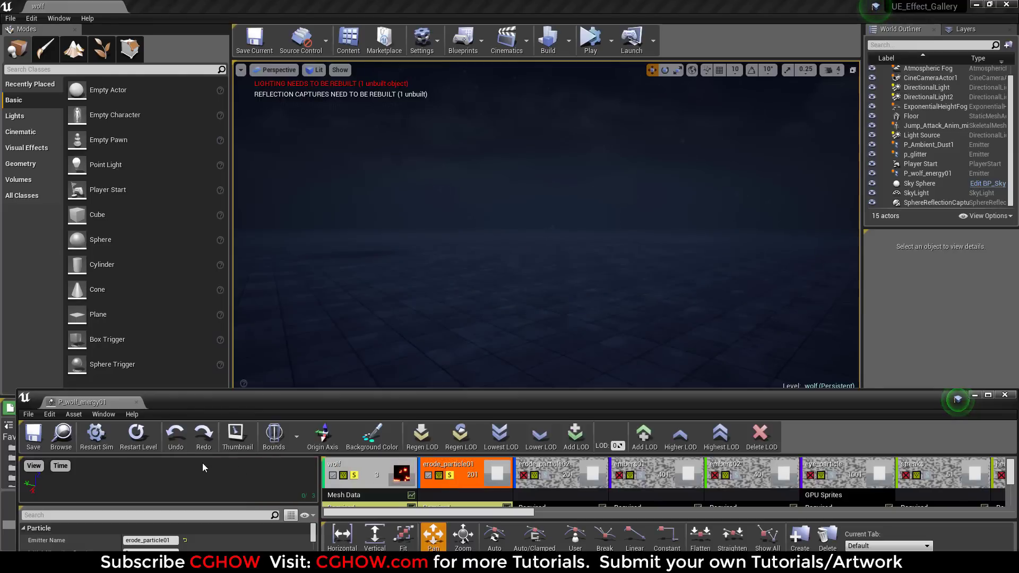
Solo erode_particle02 too and replay the wolf effect twice in the level.
left_click(545, 479)
left_click(133, 440)
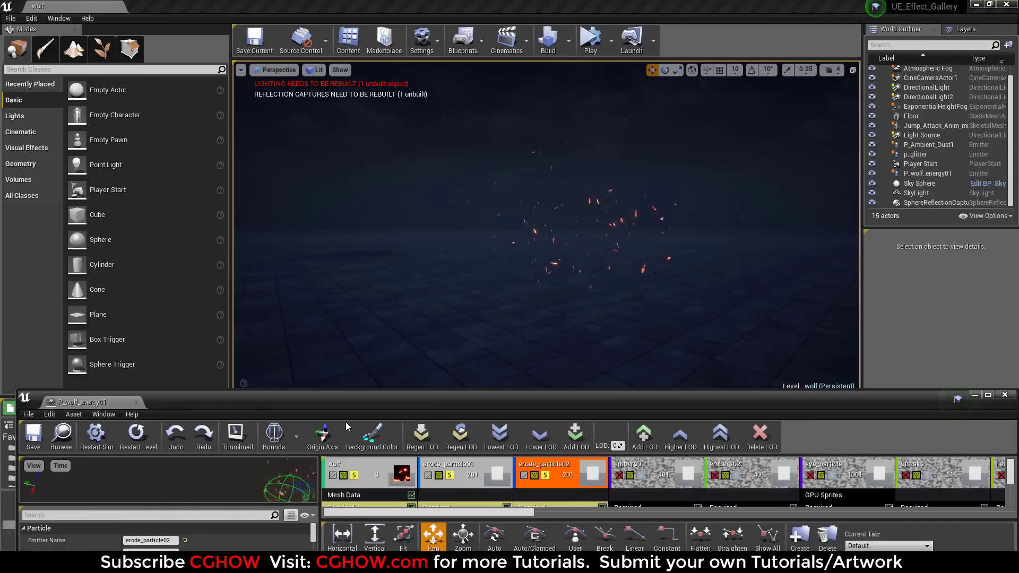
left_click(148, 436)
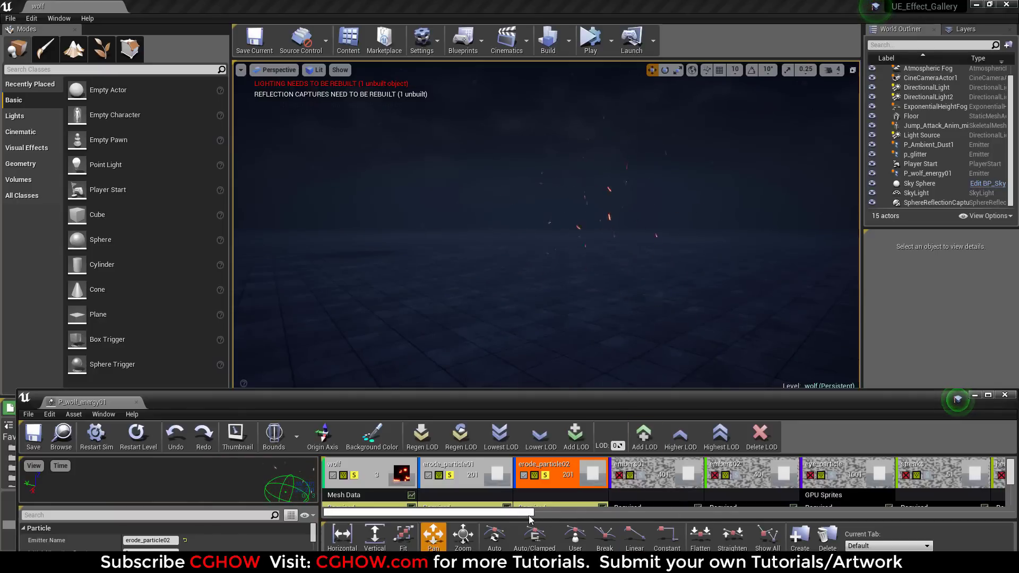
left_click_drag(530, 519, 590, 515)
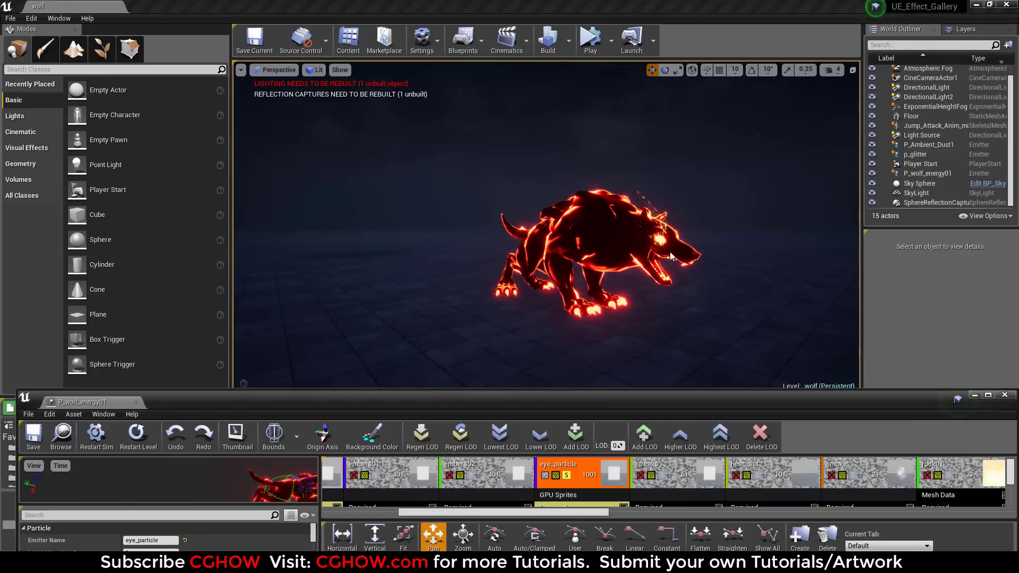
Scroll the Cascade emitter list right toward the eye_particle emitter.
left_click_drag(556, 513, 673, 514)
Add rock01 to the isolated preview and replay the effect to check the rising rocks.
left_click(519, 474)
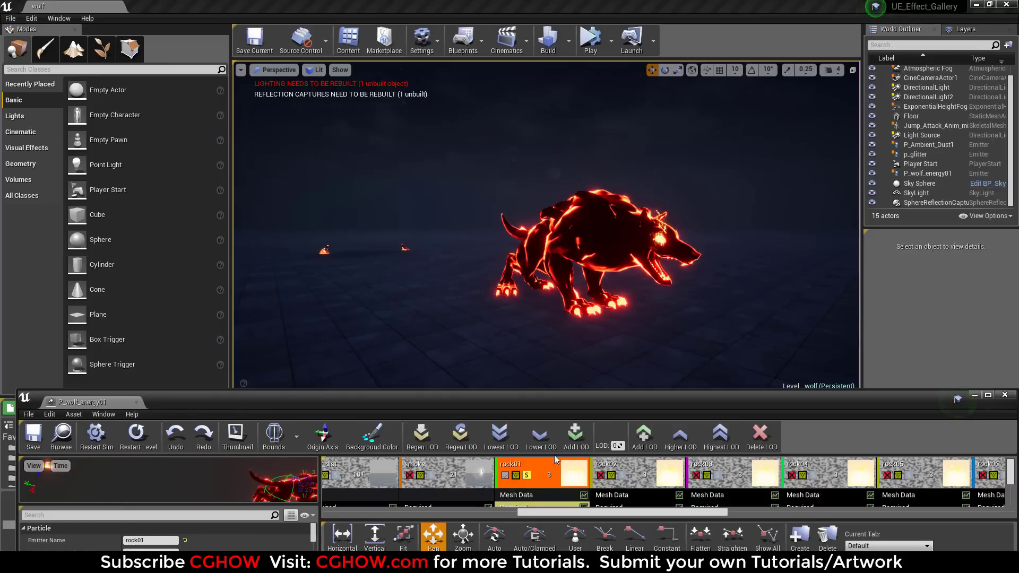
left_click(137, 436)
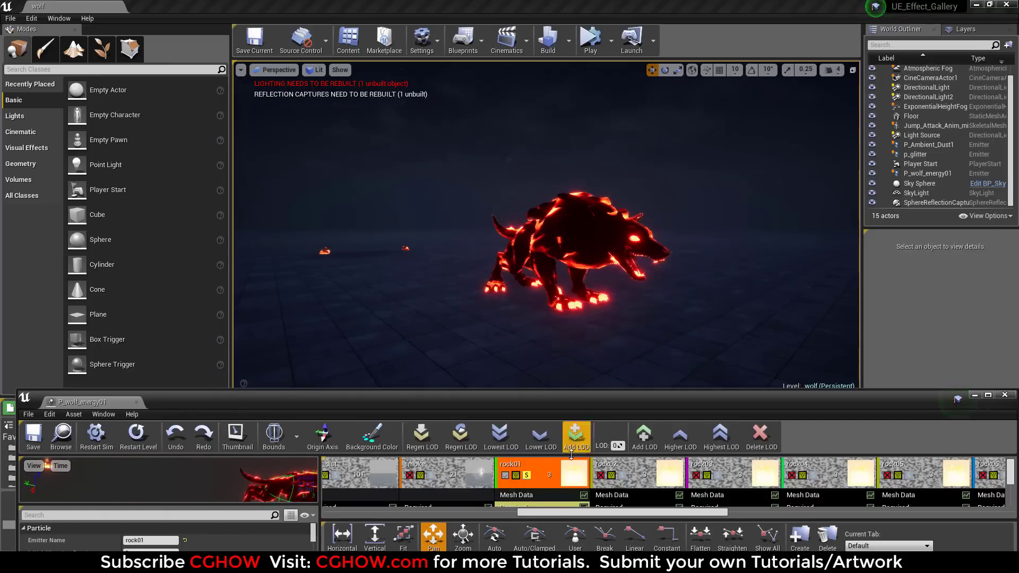
left_click(136, 437)
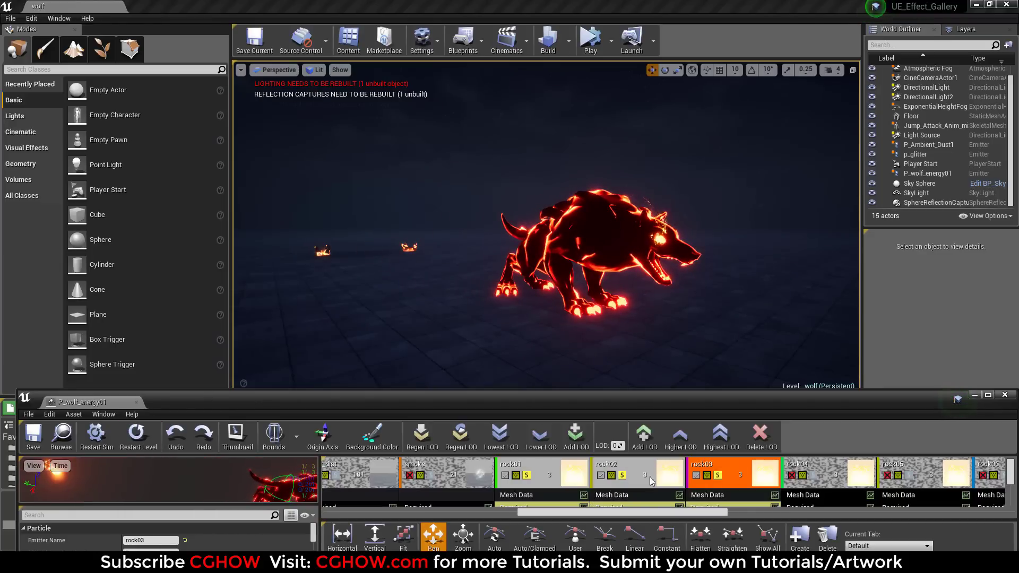
left_click(143, 440)
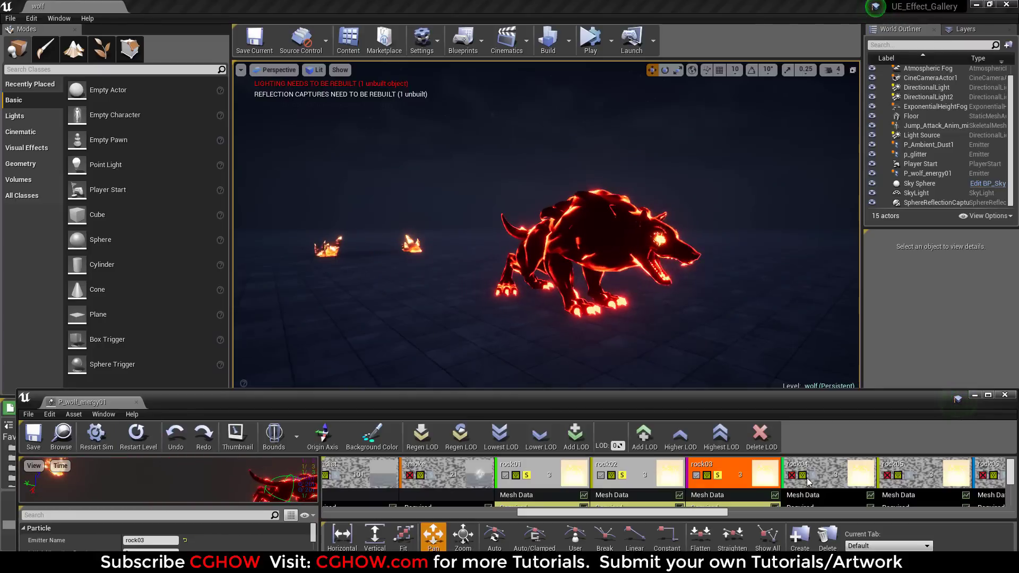
left_click(138, 441)
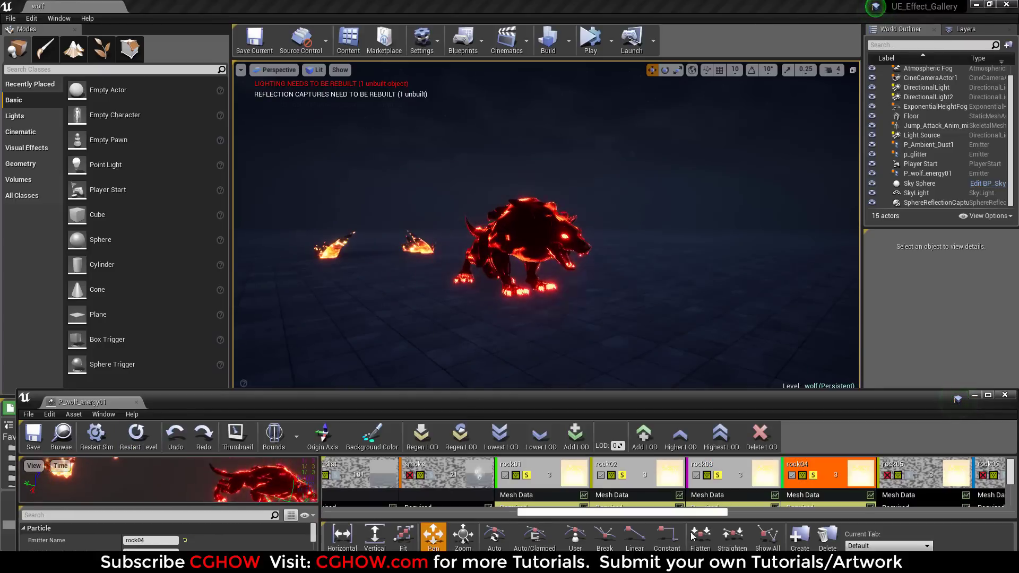
left_click_drag(719, 513, 768, 513)
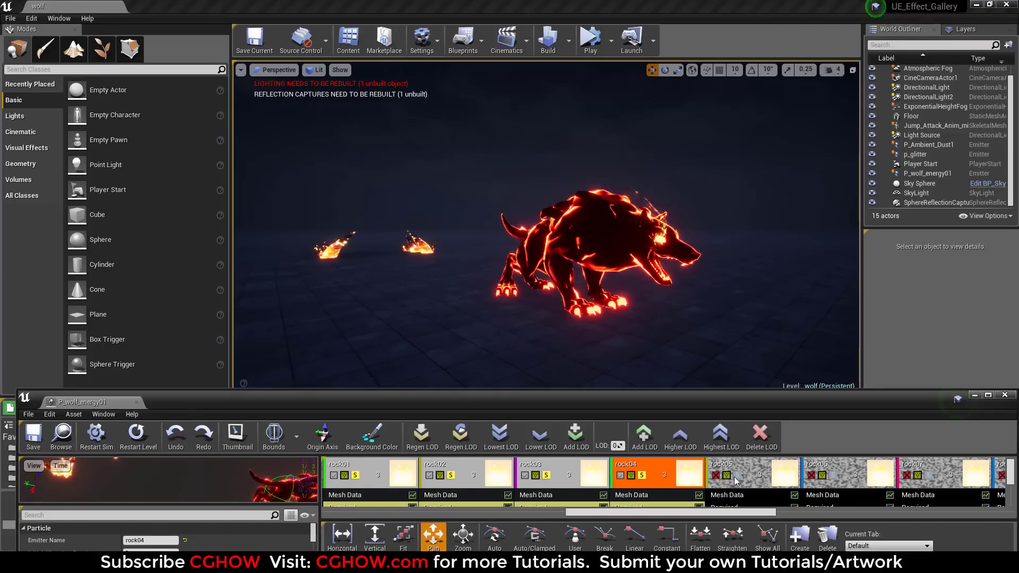
left_click(136, 435)
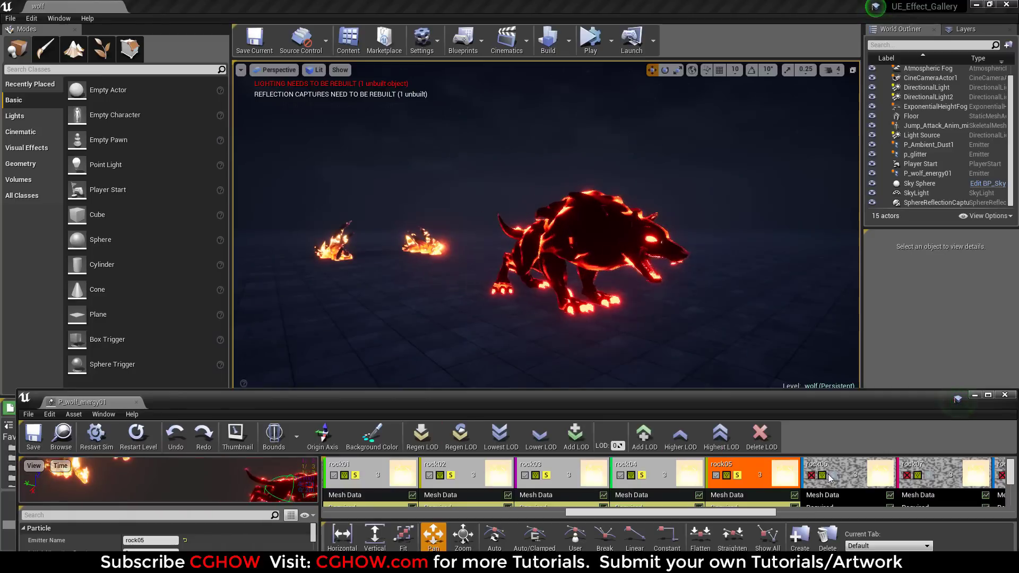
left_click(137, 435)
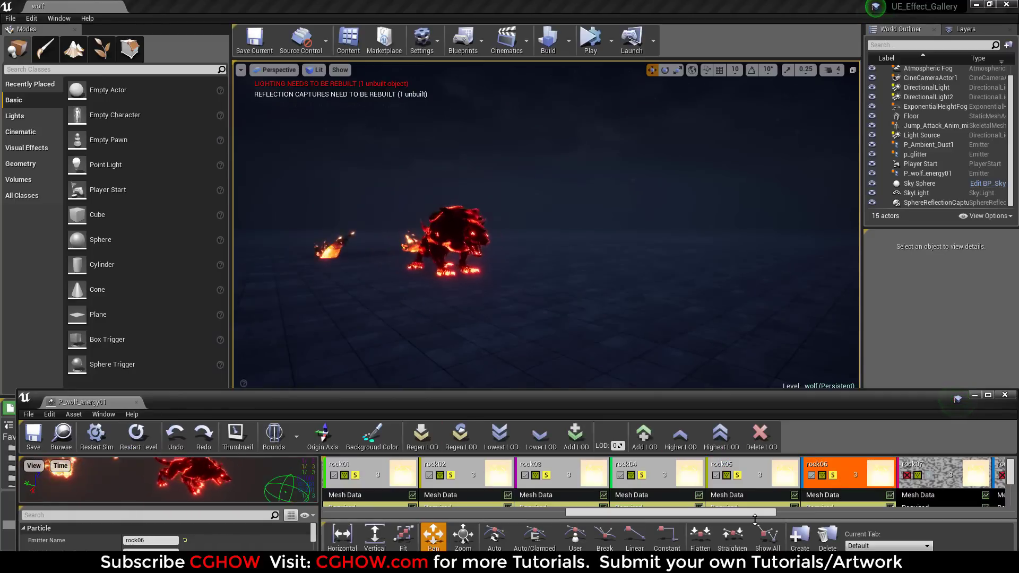
Keep replaying the effect as more rock emitters, through rock012, join the preview.
scroll(714, 480, "down", 5)
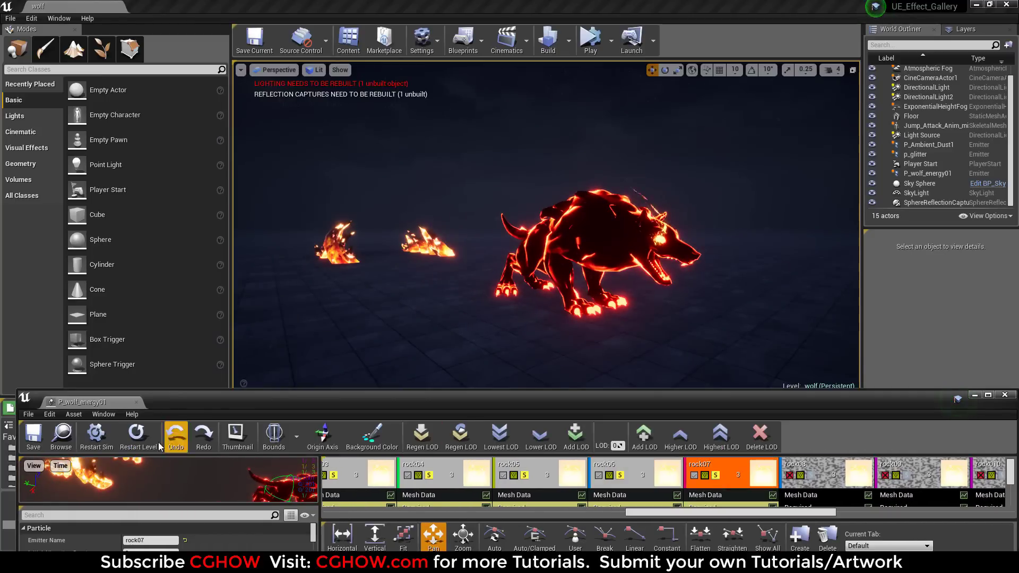
left_click(143, 437)
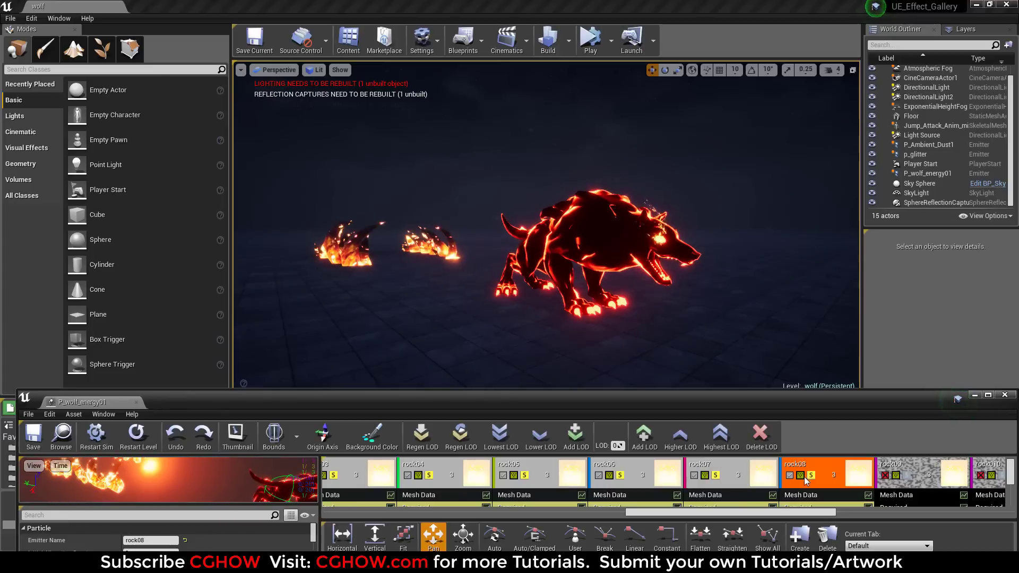
left_click(152, 448)
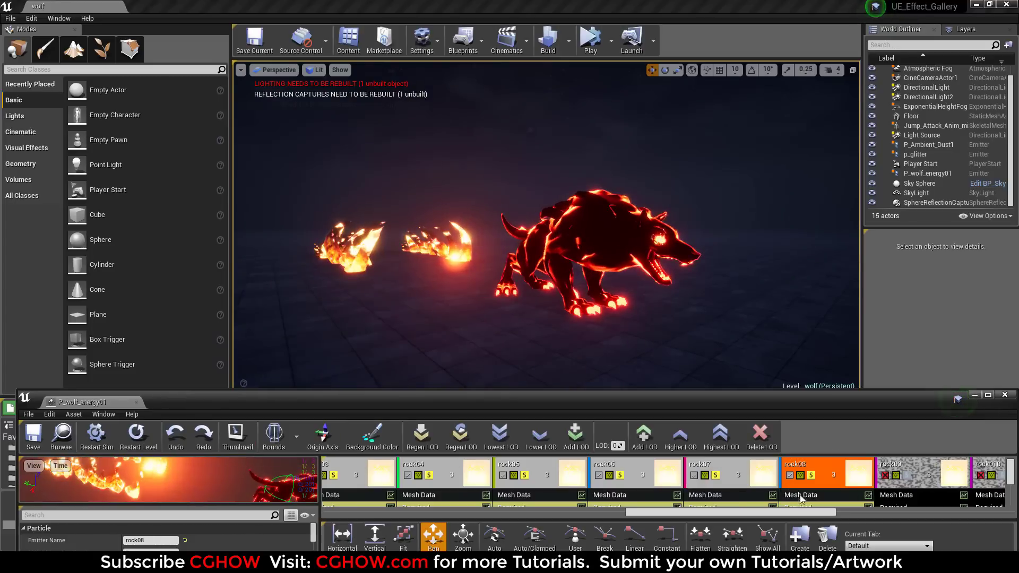
scroll(685, 485, "down", 3)
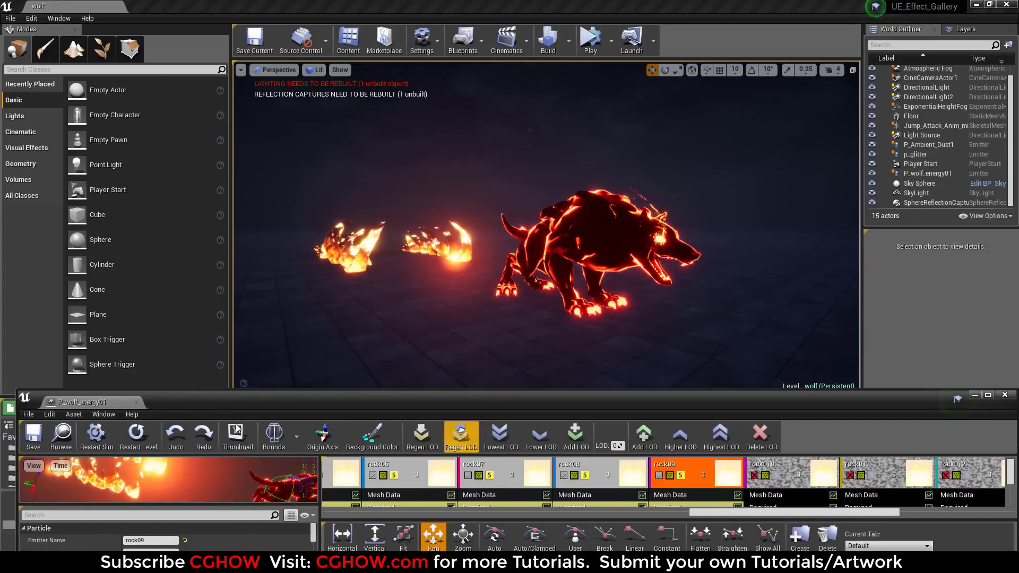
left_click(140, 436)
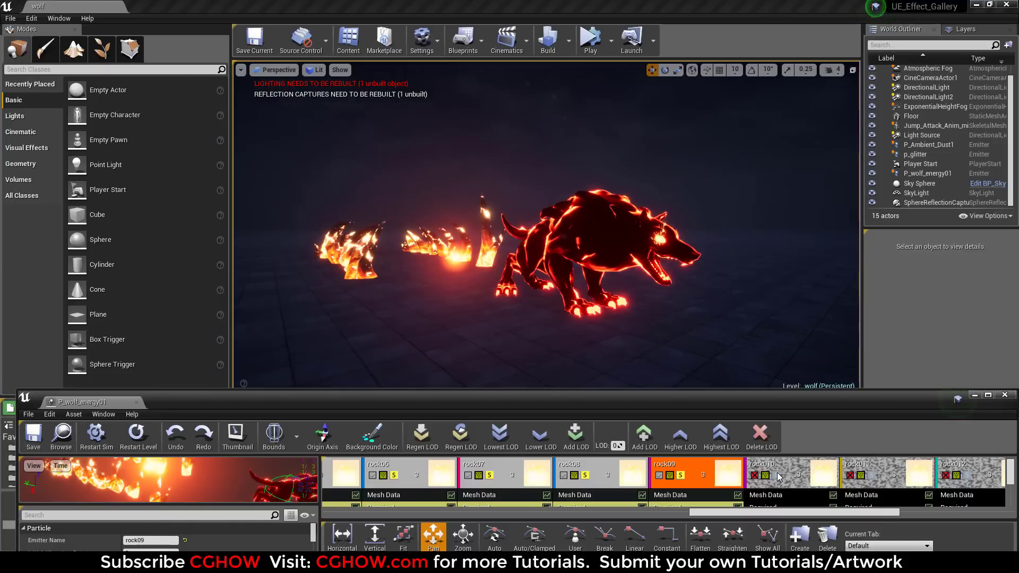
left_click(137, 444)
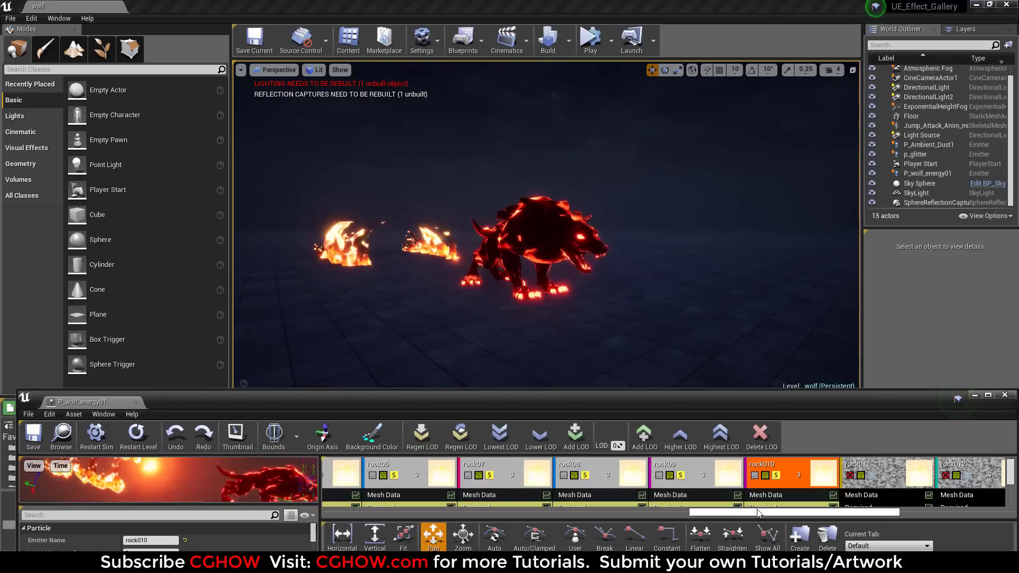
scroll(817, 514, "down", 2)
scroll(817, 517, "down", 2)
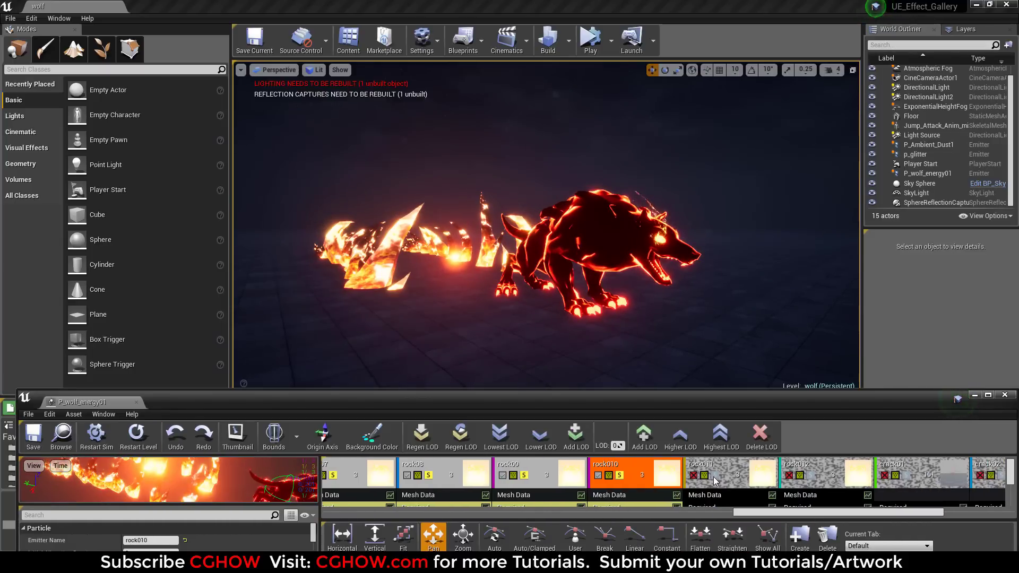
left_click(150, 447)
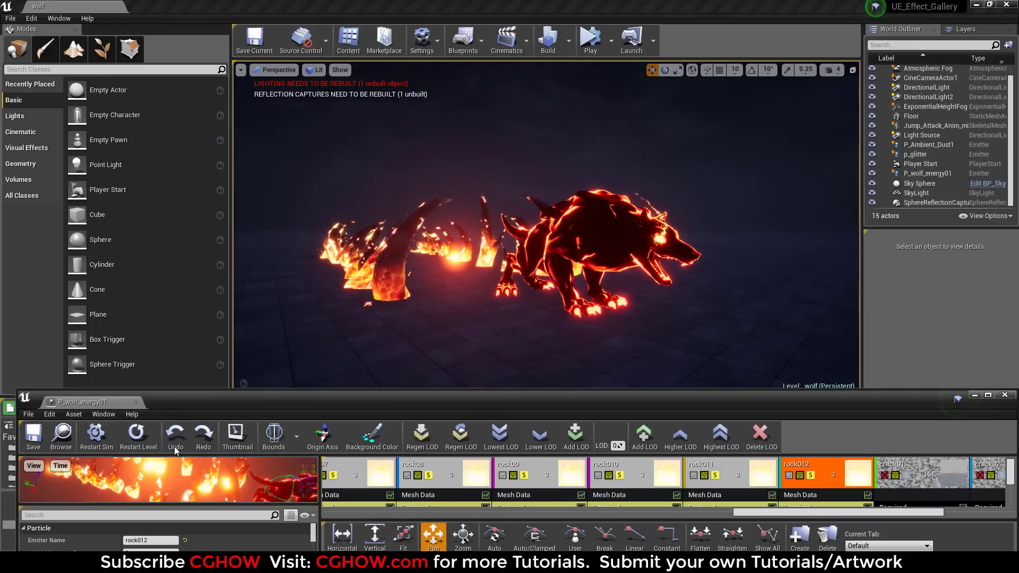
left_click(137, 443)
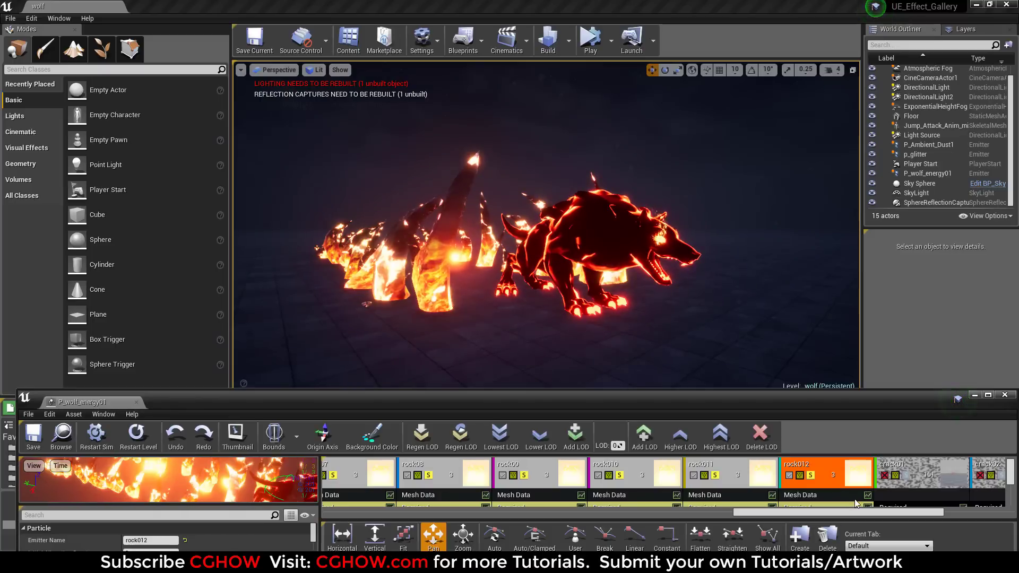
scroll(862, 517, "down", 5)
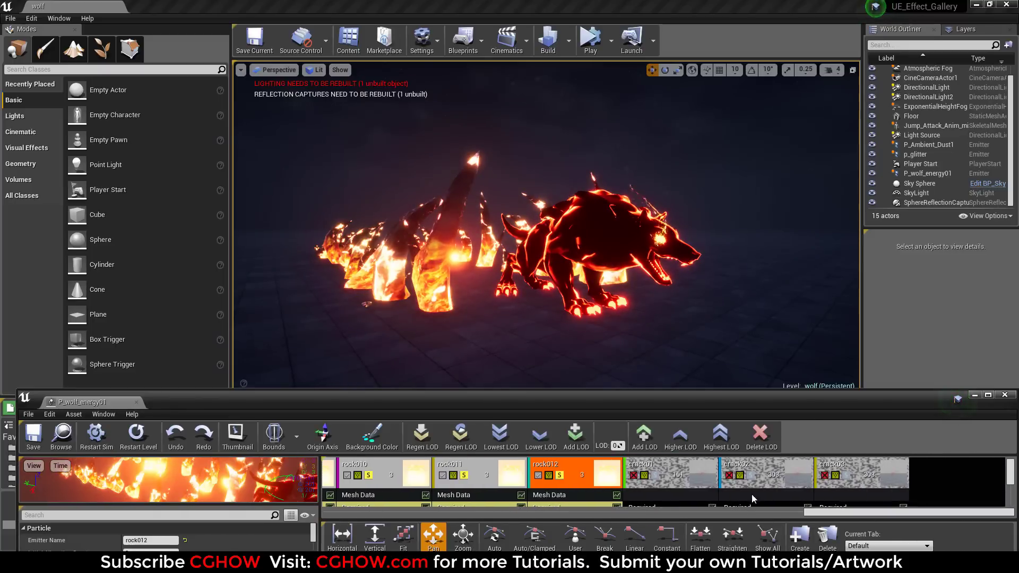
Replay the effect as crack01, crack02 and crack03 join, checking the glowing ground cracks.
left_click(136, 434)
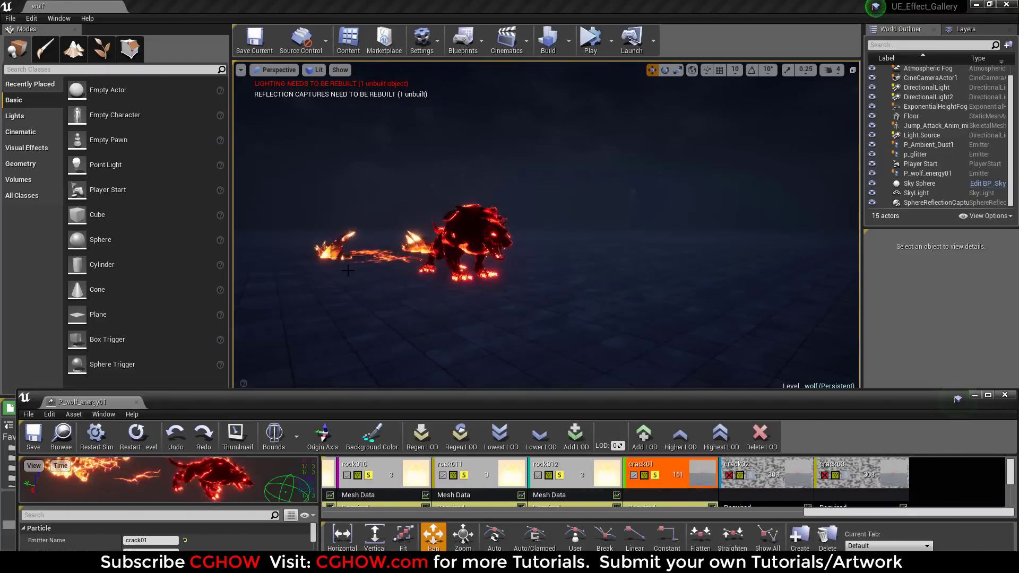
left_click(151, 438)
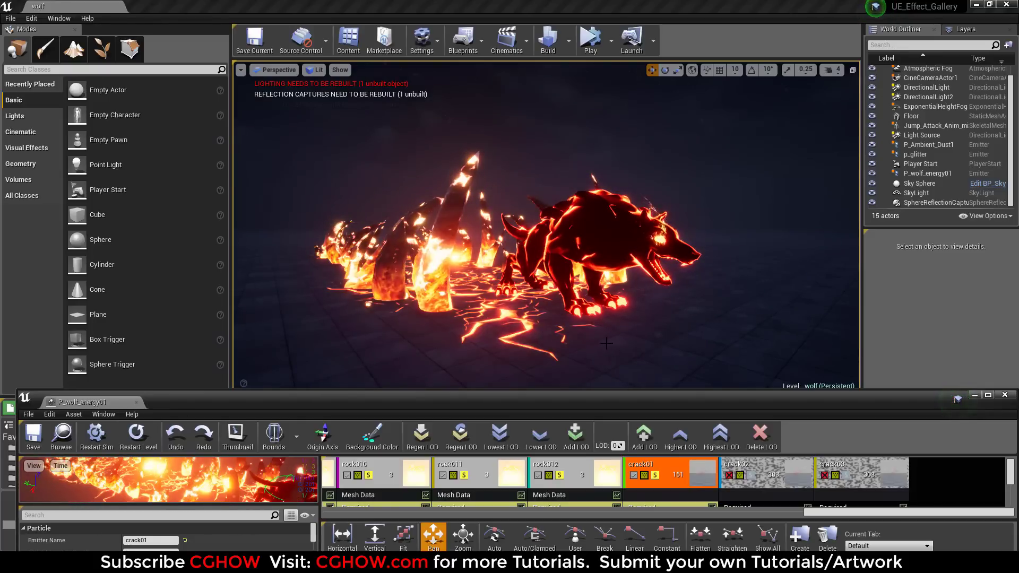
left_click(142, 430)
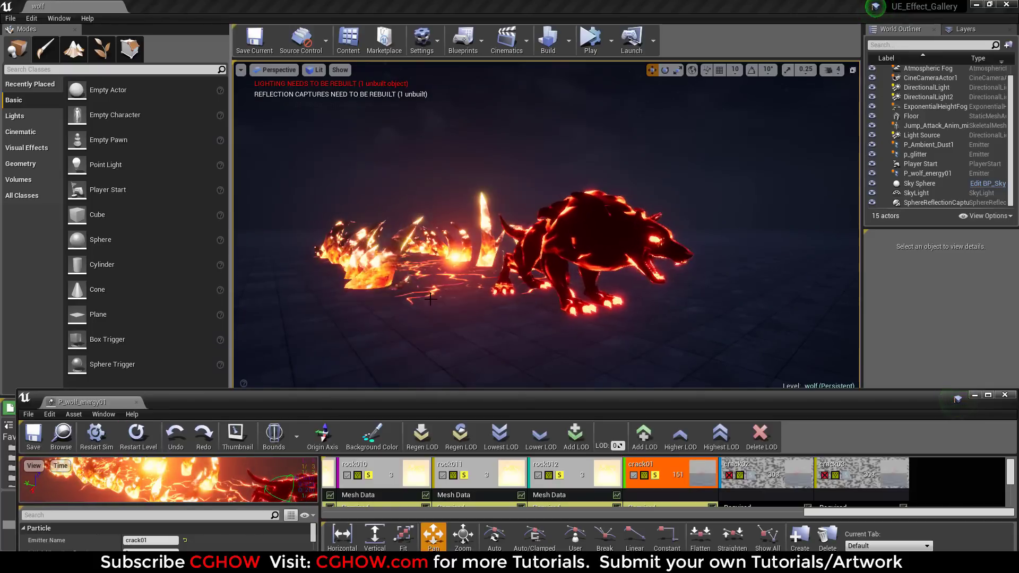
left_click(124, 442)
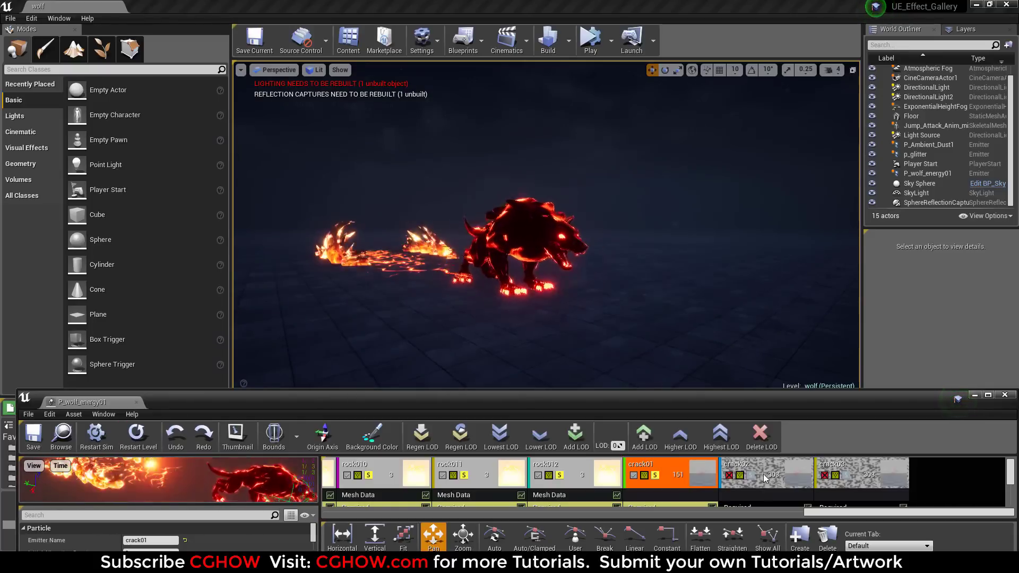
left_click(133, 442)
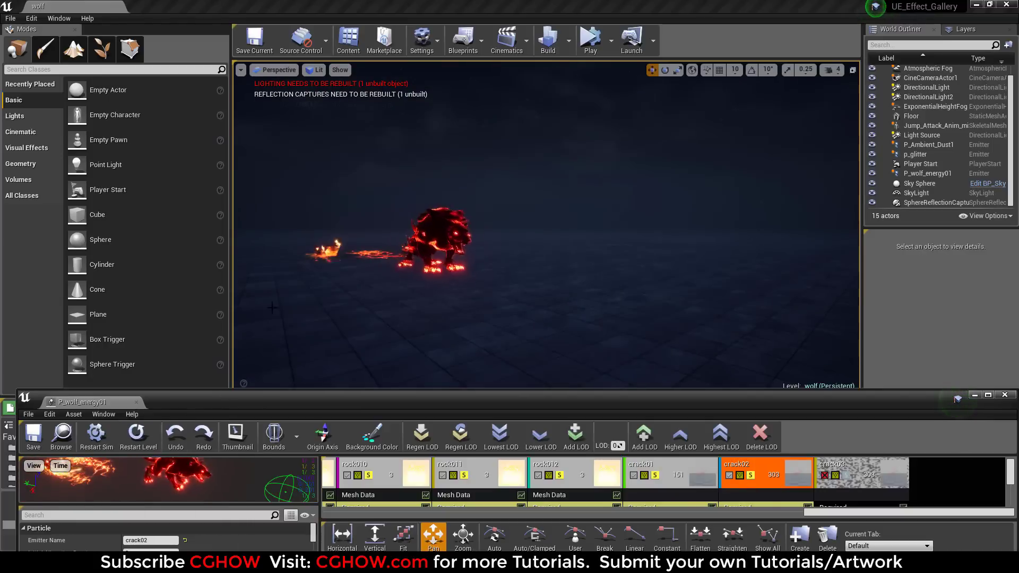
left_click(147, 441)
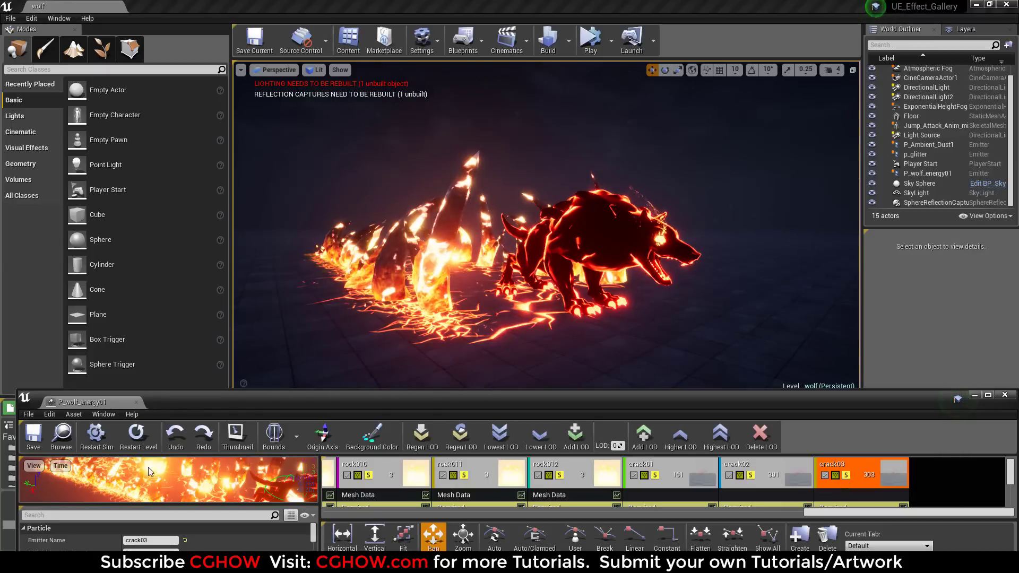
left_click(127, 429)
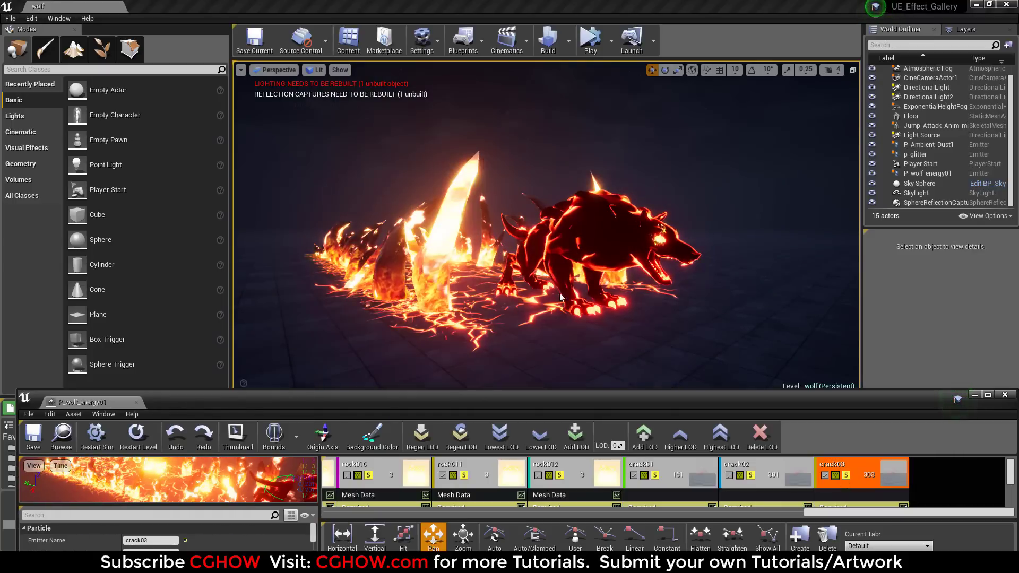
left_click(133, 442)
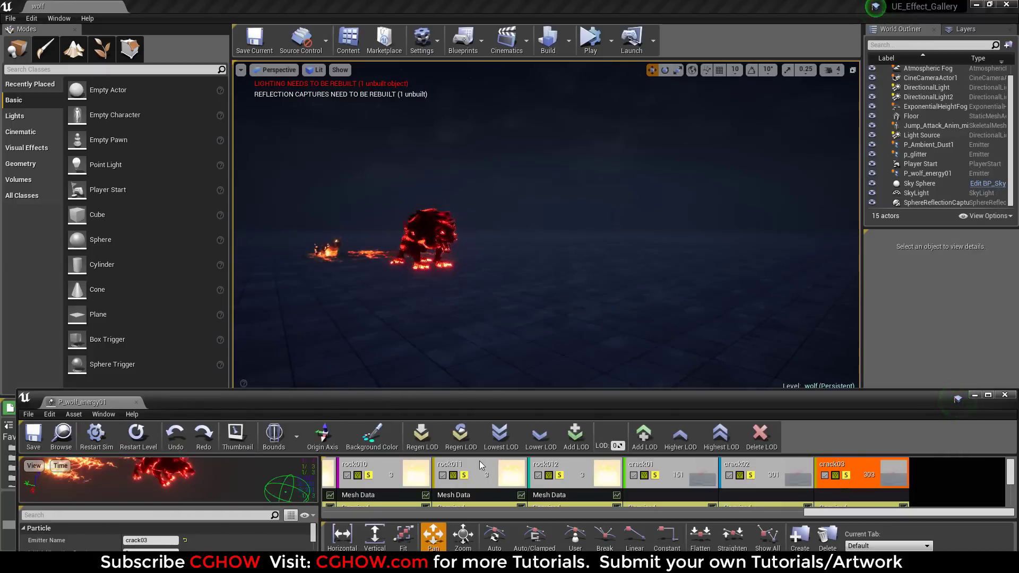
left_click_drag(851, 519, 366, 511)
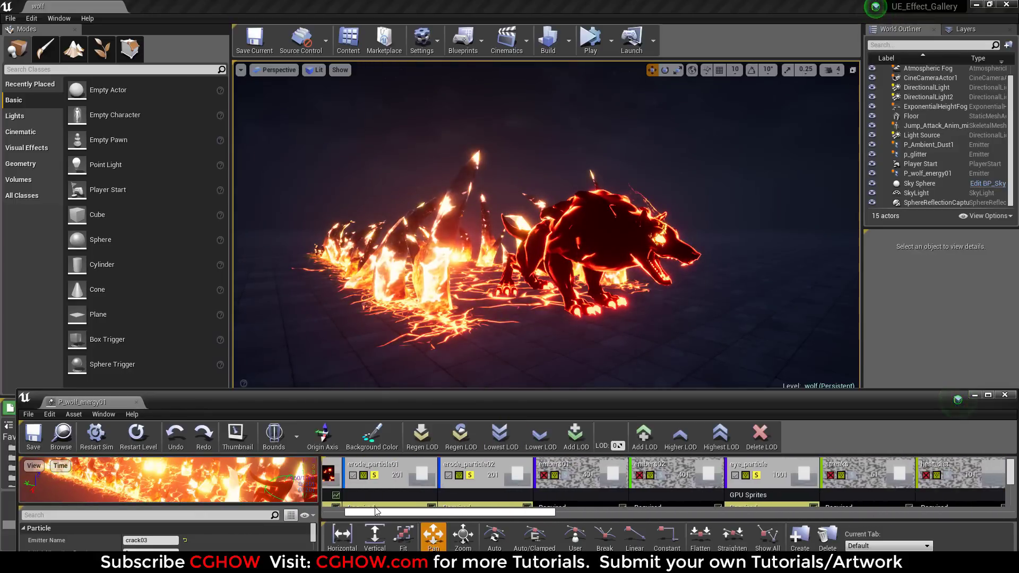
Enable the embers and streaks emitters, replaying the effect to check each in the viewport.
left_click(138, 435)
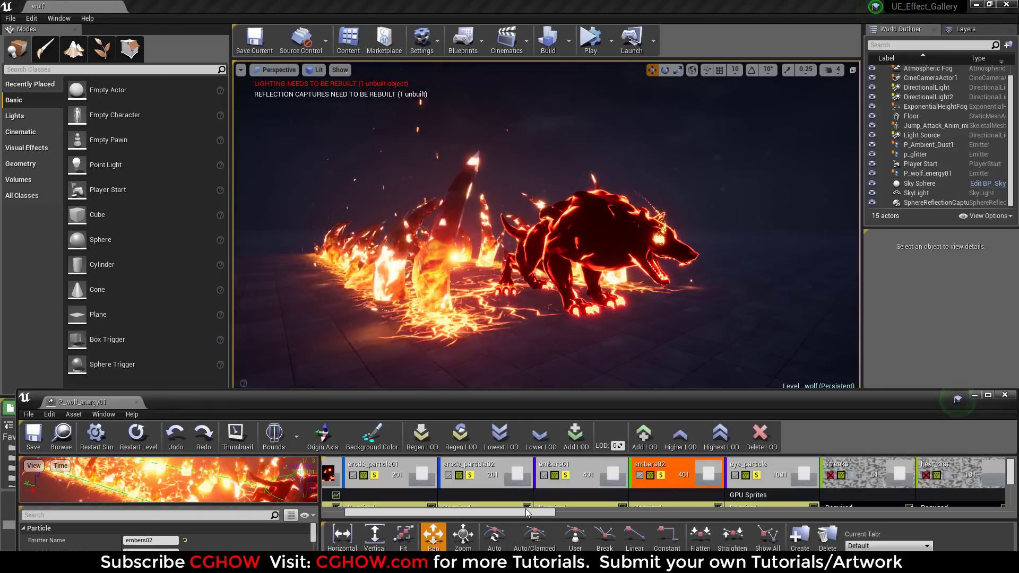
scroll(531, 494, "down", 5)
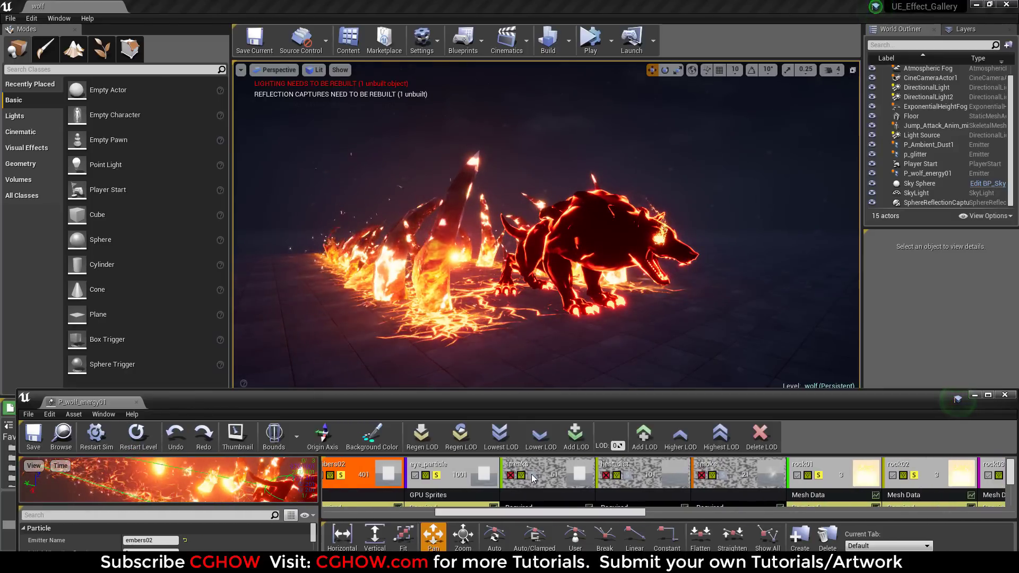
left_click(137, 432)
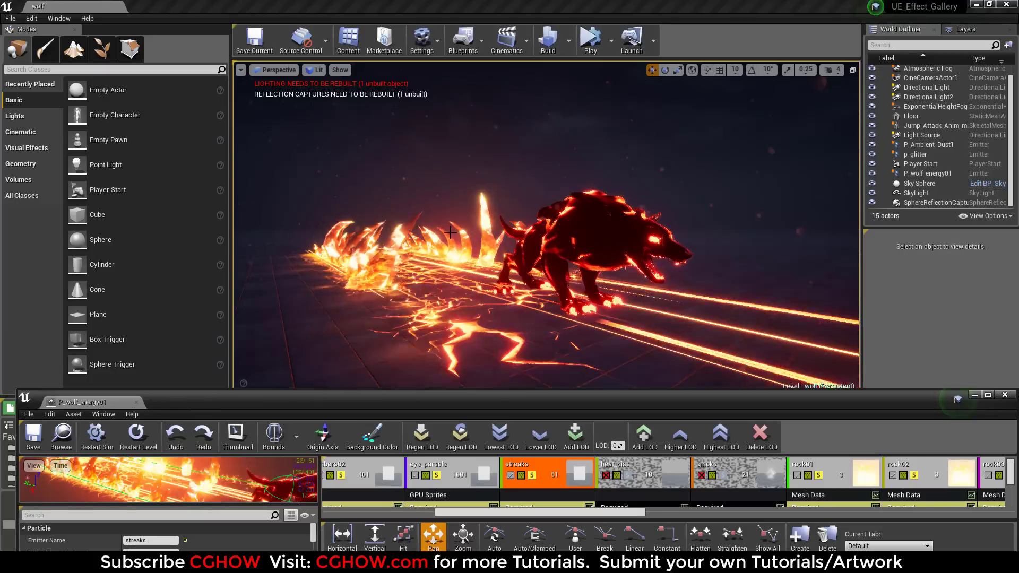
left_click(152, 441)
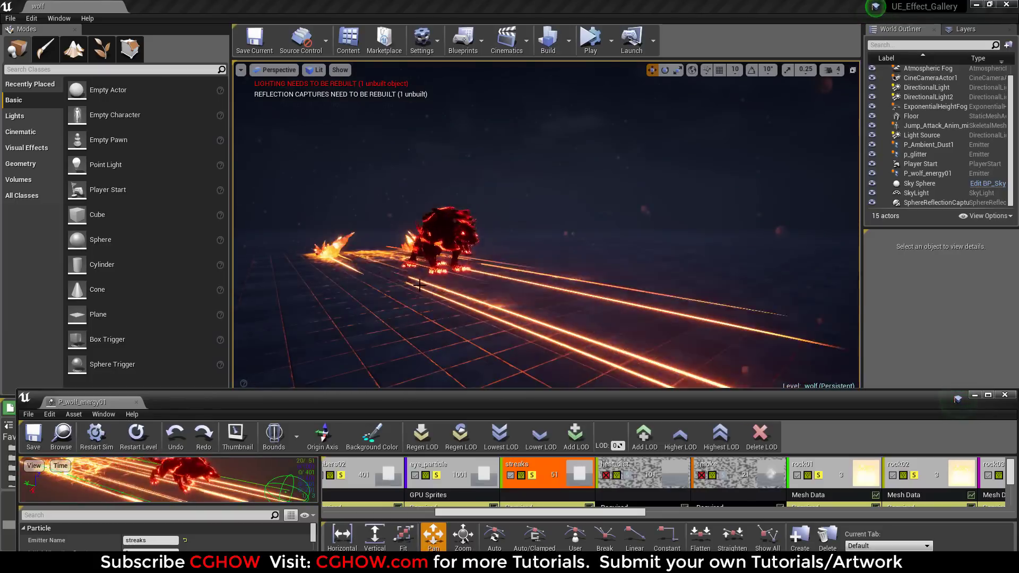
left_click(137, 432)
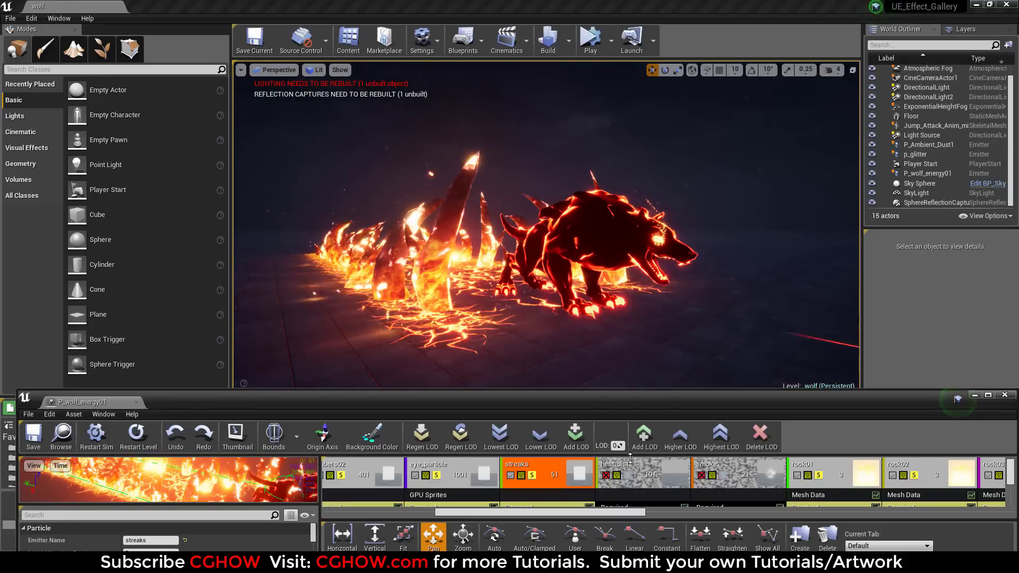
Enable the heat_dist emitter and replay the effect to watch the heat distortion.
left_click(142, 447)
left_click(142, 438)
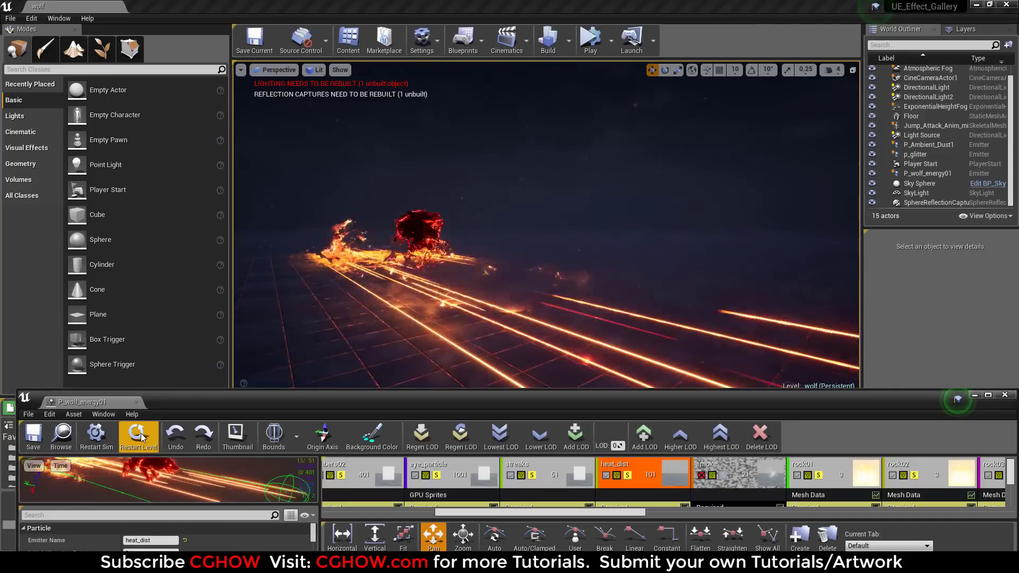
left_click(143, 438)
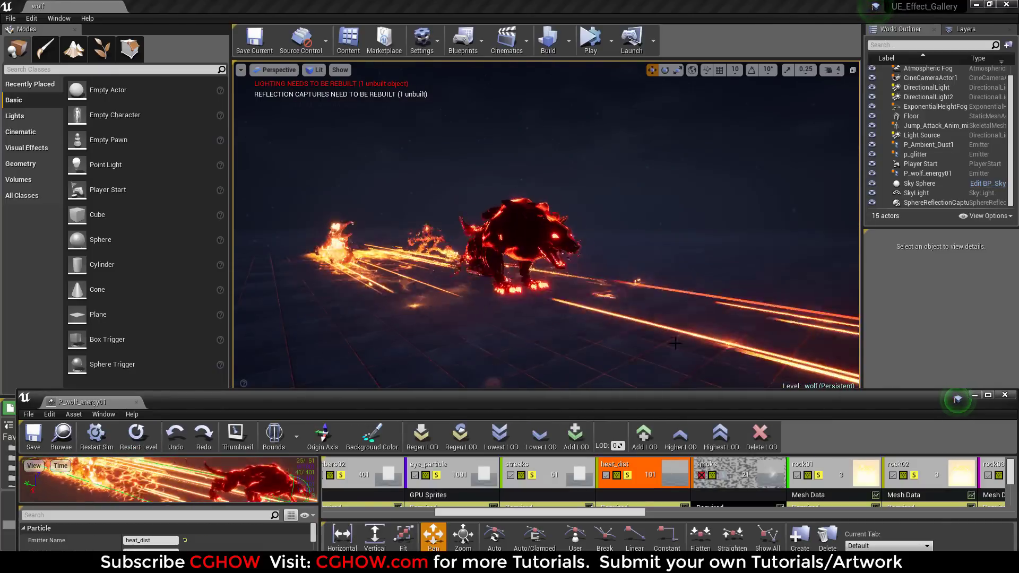
Enable the smoke emitter and restart the preview to check the smoke layer.
left_click(139, 447)
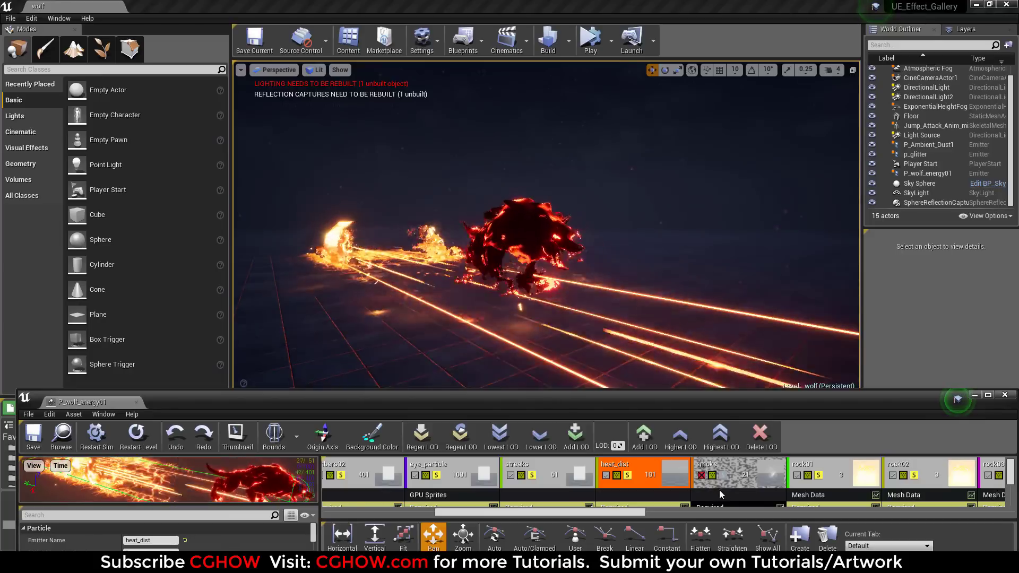
left_click(133, 439)
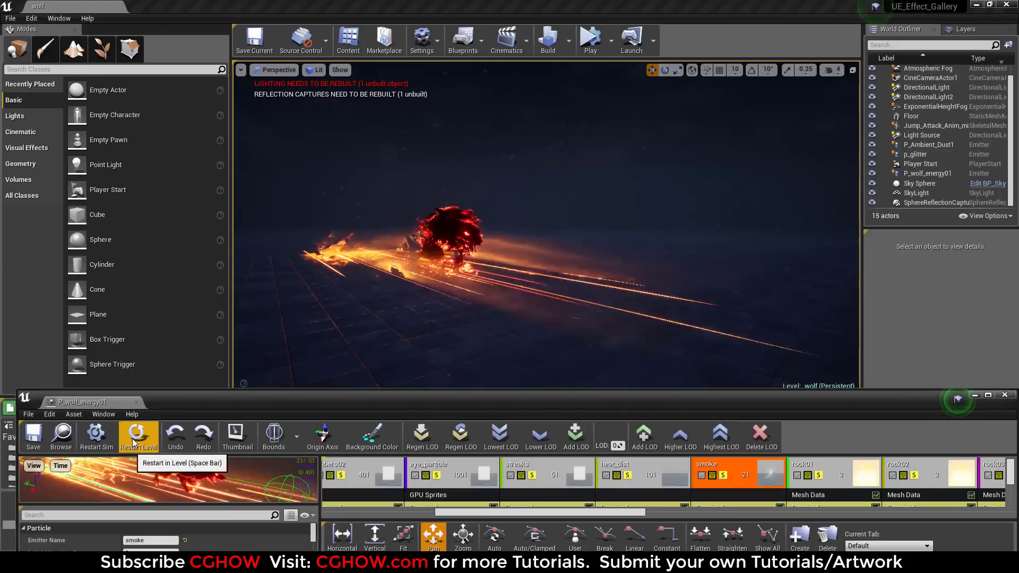
left_click(135, 441)
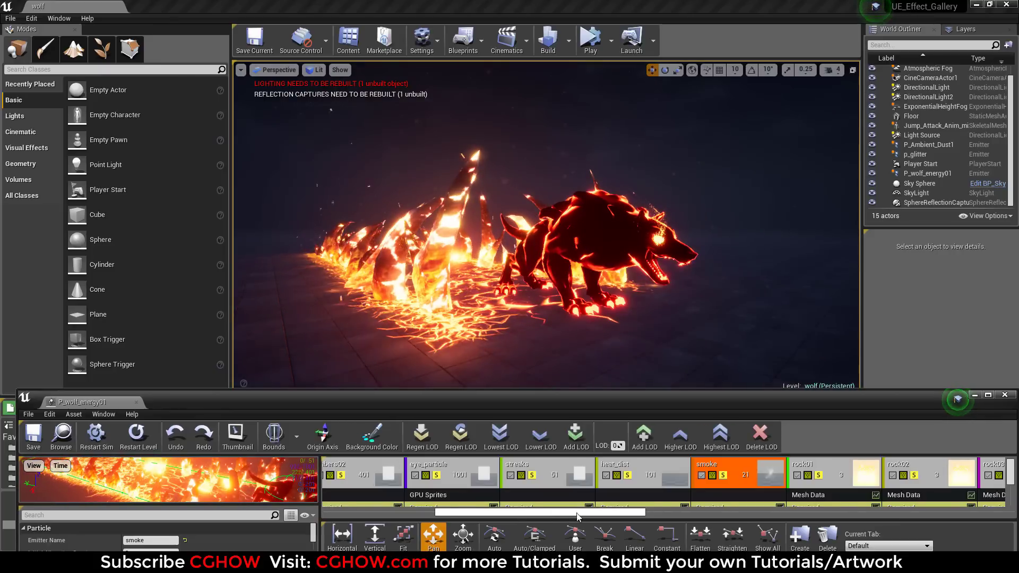
scroll(586, 516, "down", 10)
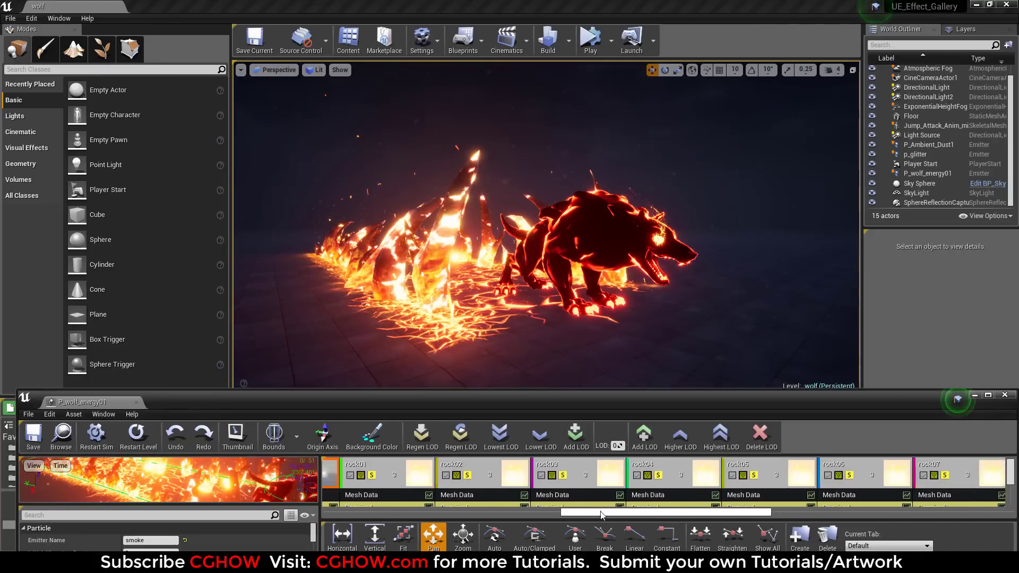
left_click_drag(576, 515, 338, 513)
left_click(96, 439)
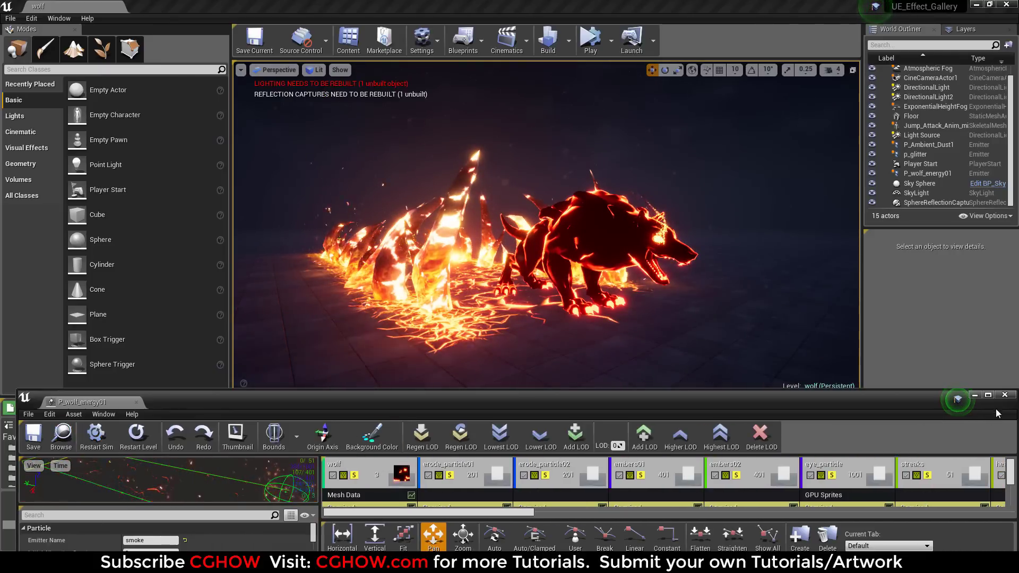
Close Cascade, play the level and view the lava wolf effect fullscreen with F11.
left_click(1010, 398)
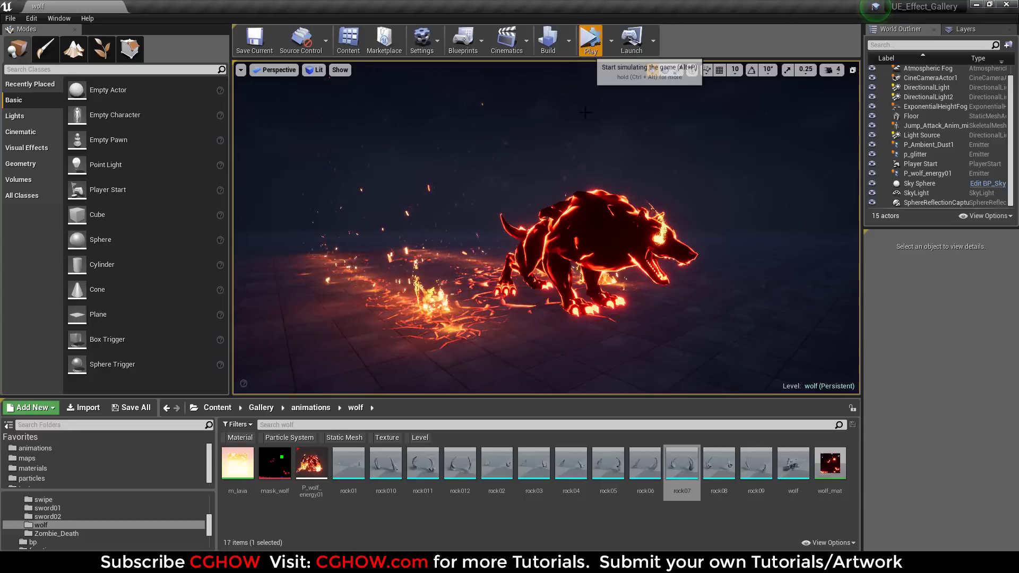
left_click(589, 42)
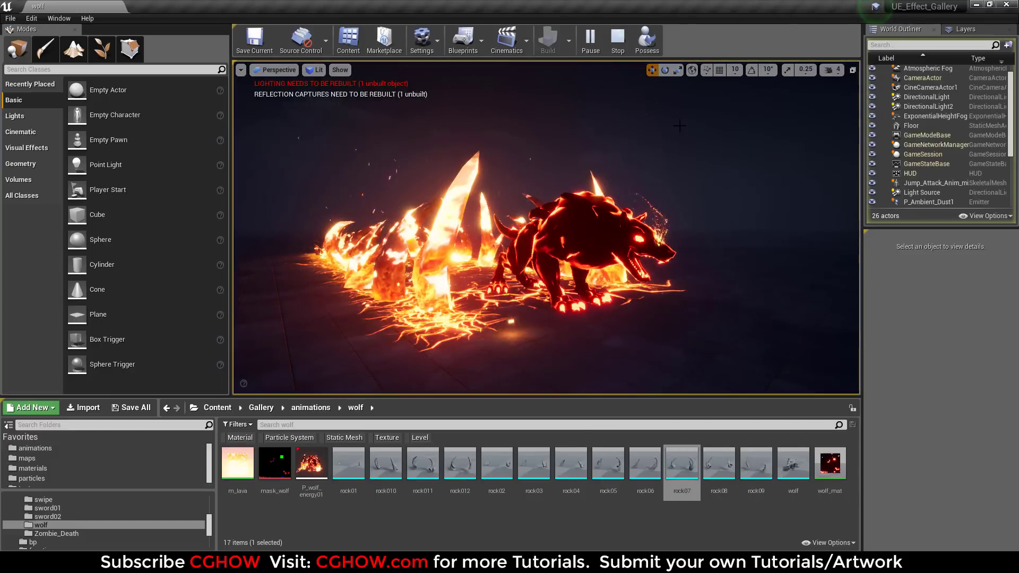
key("F11")
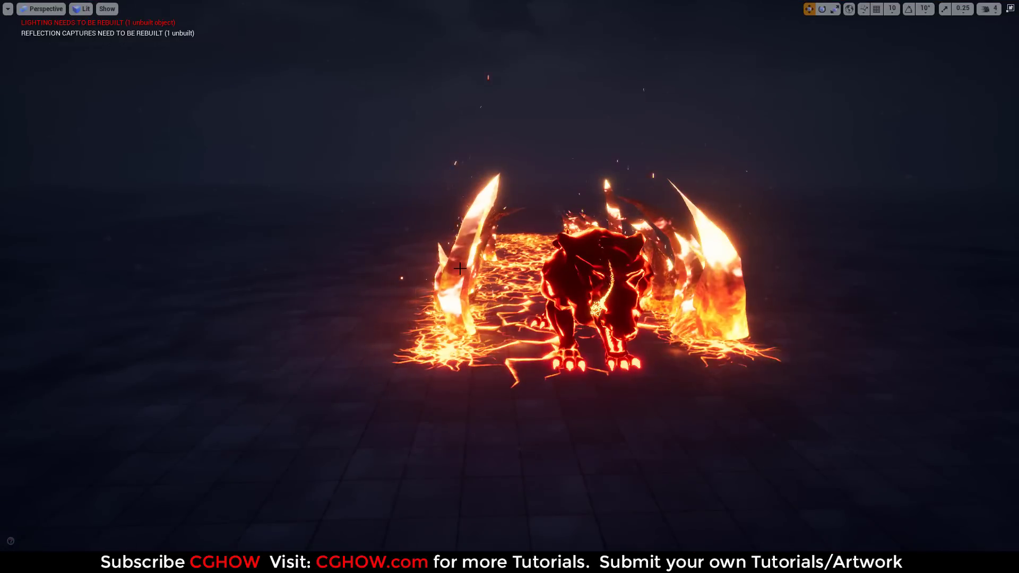
left_click_drag(469, 268, 507, 310, "alt")
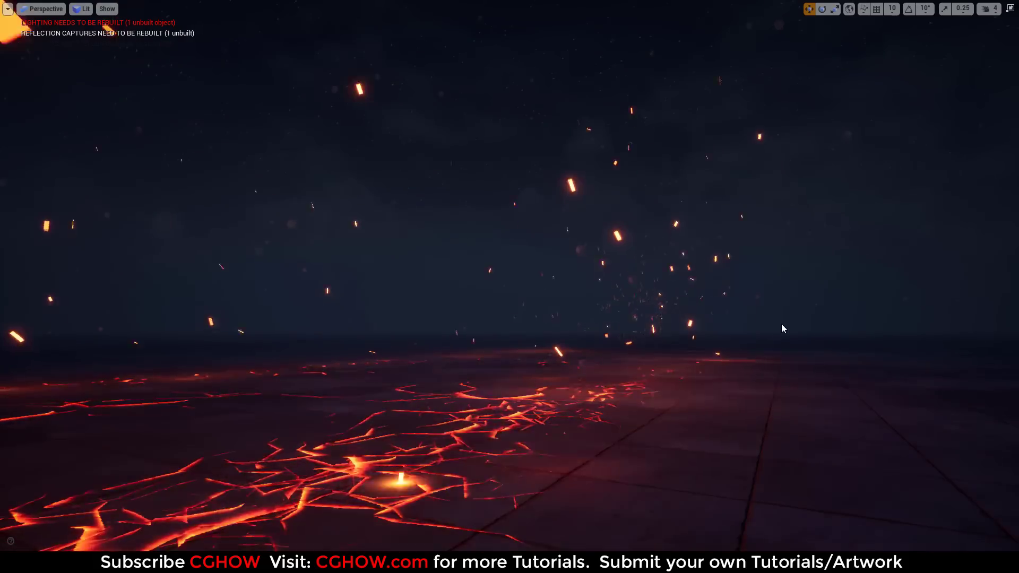
right_click_drag(781, 326, 796, 350)
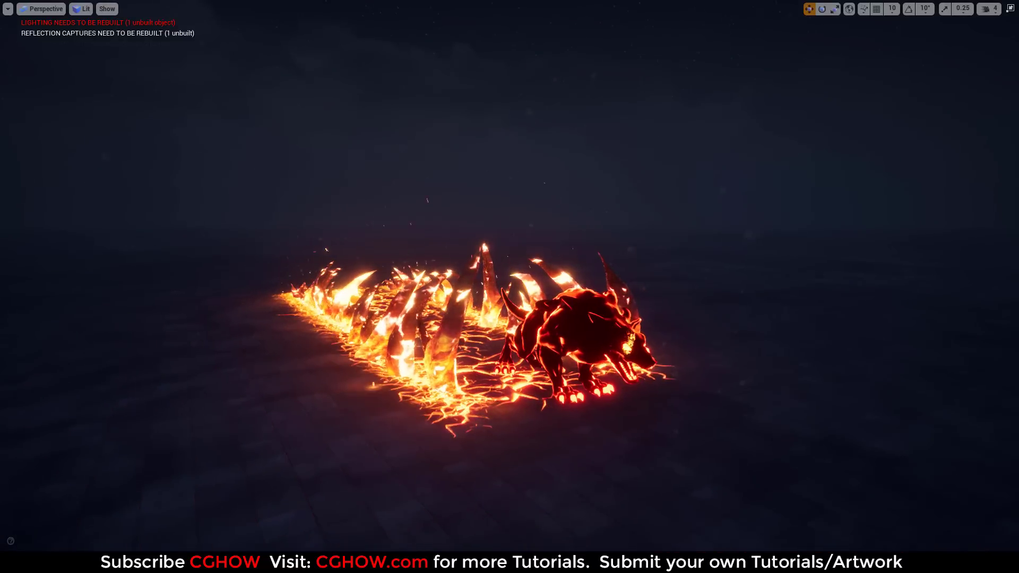
right_click_drag(346, 361, 403, 361)
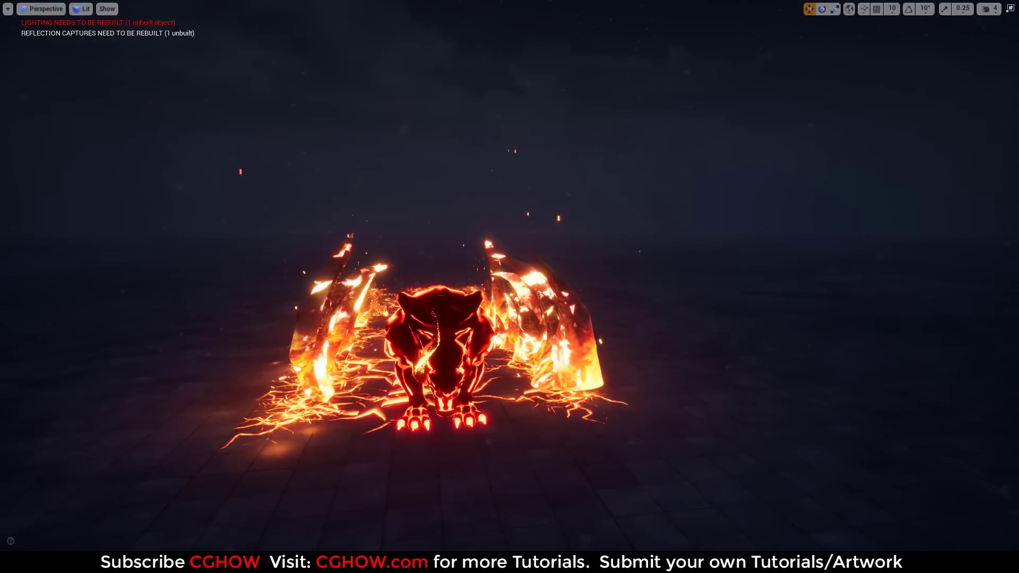